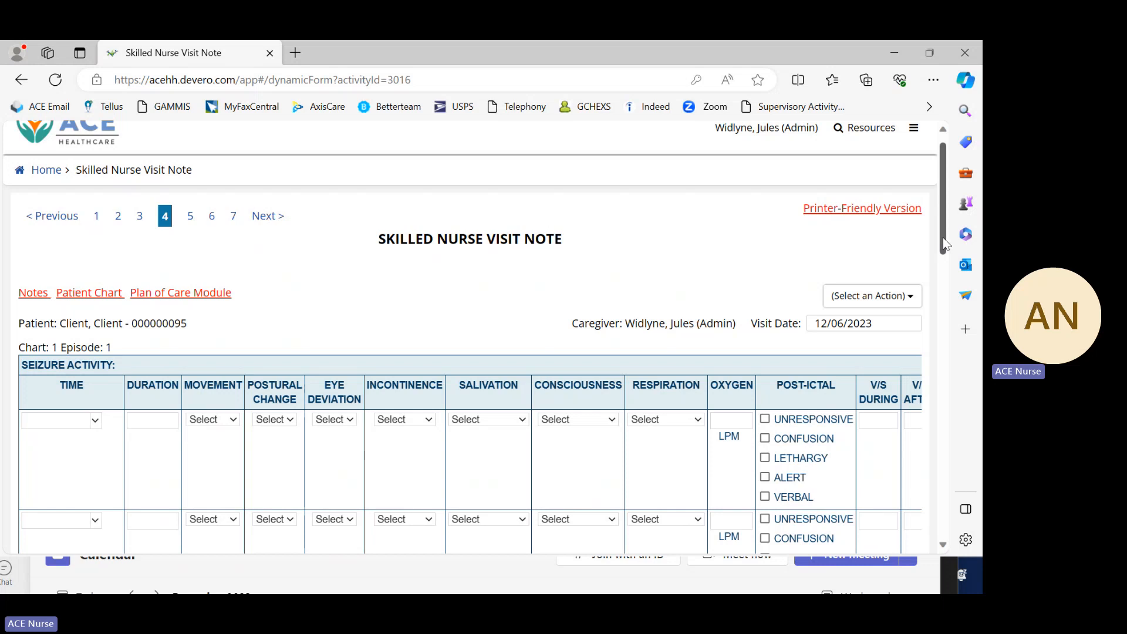
Step: Set the time of the first seizure activity entry to 11:00 AM
{"action": "left_click", "coordinate": [97, 421]}
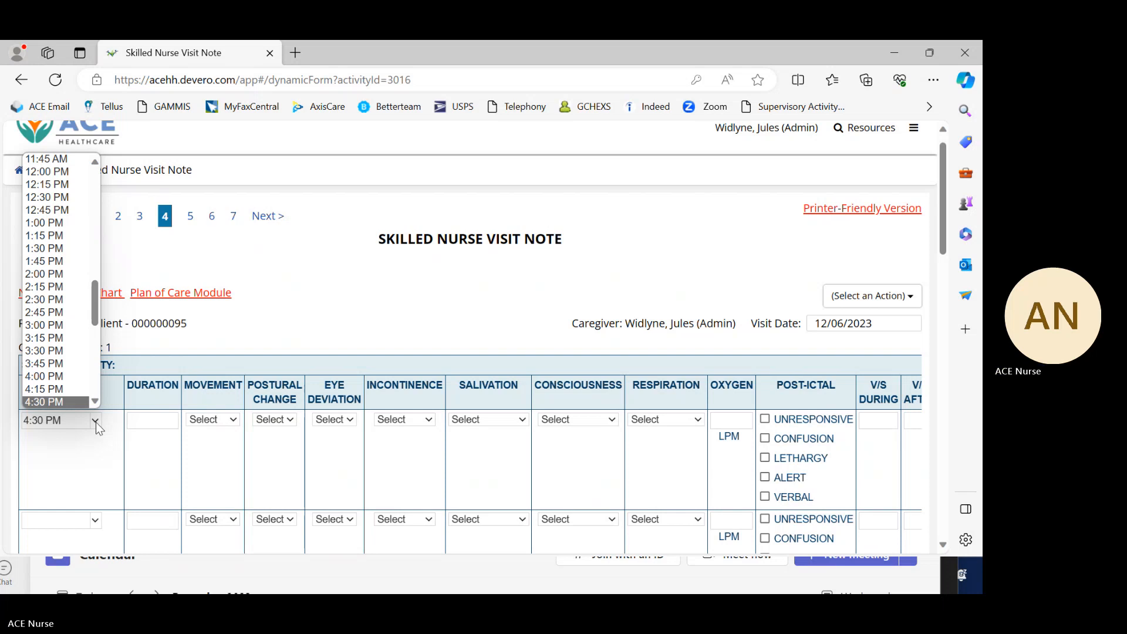
{"action": "left_click", "coordinate": [97, 422]}
{"action": "left_click", "coordinate": [96, 421]}
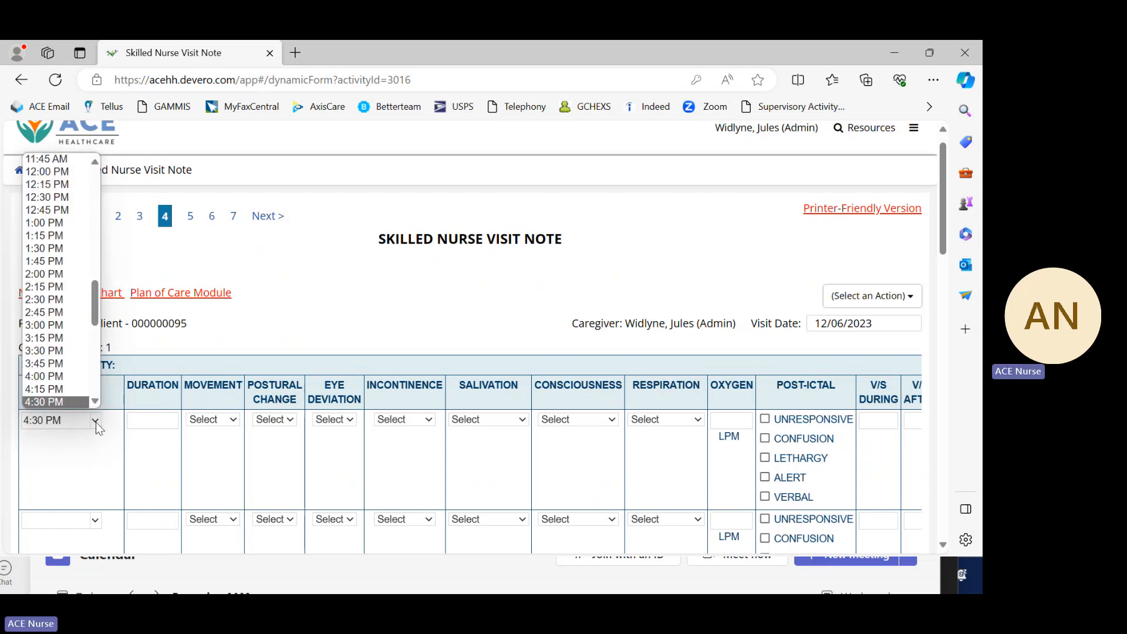
{"action": "left_click_drag", "start_coordinate": [94, 291], "coordinate": [103, 164]}
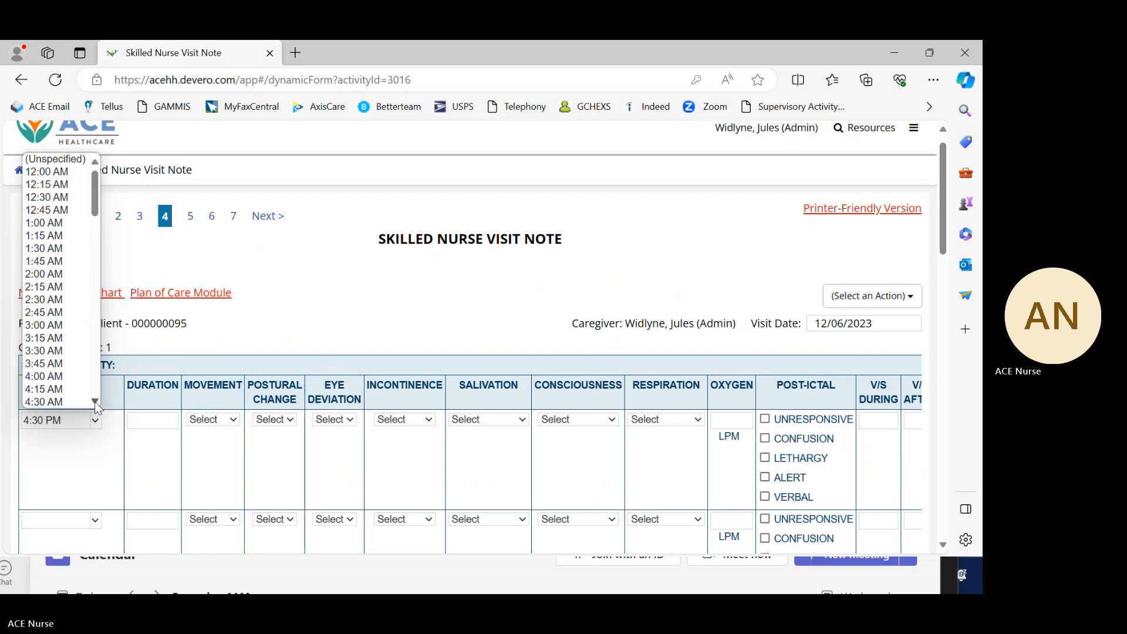
{"action": "scroll", "coordinate": [94, 401], "scroll_direction": "down", "scroll_amount": 5}
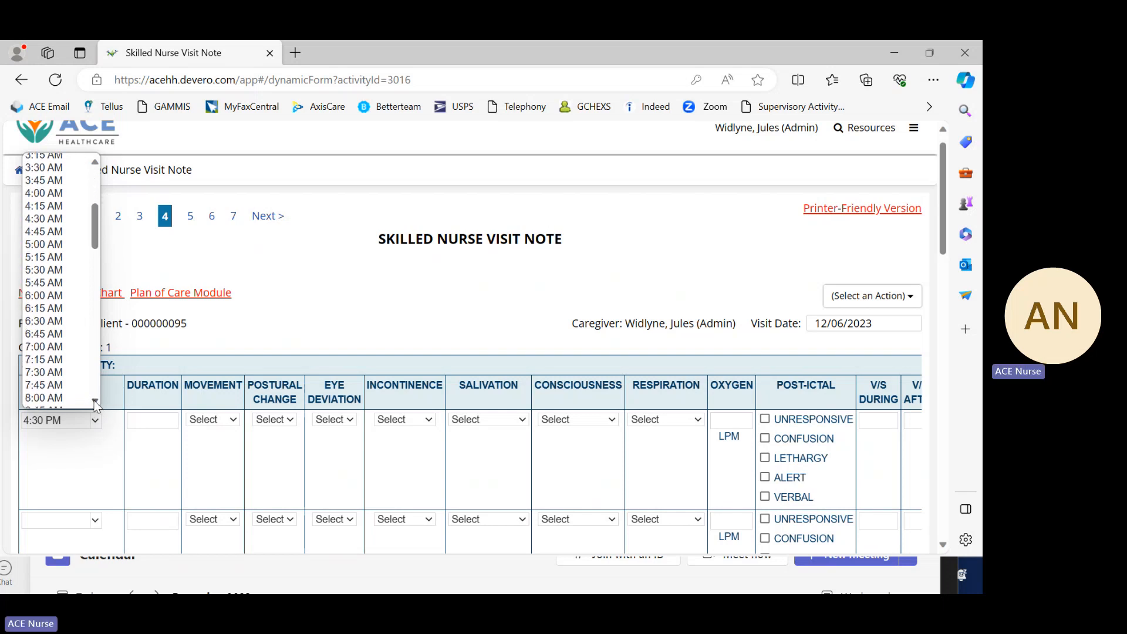
{"action": "scroll", "coordinate": [95, 405], "scroll_direction": "down", "scroll_amount": 7}
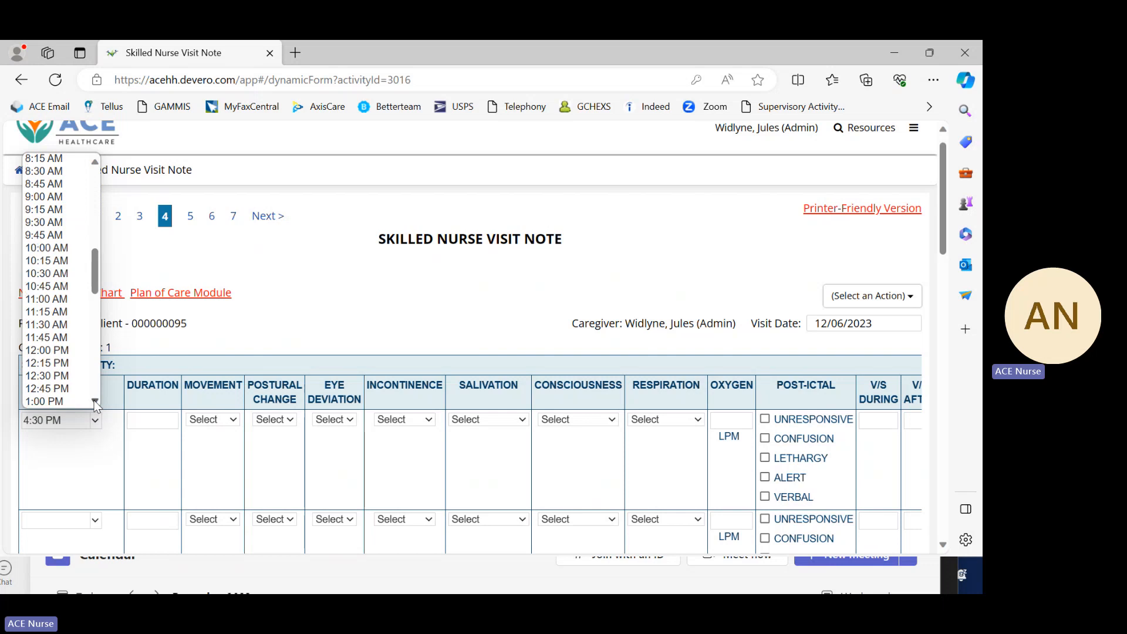
{"action": "scroll", "coordinate": [95, 405], "scroll_direction": "down", "scroll_amount": 4}
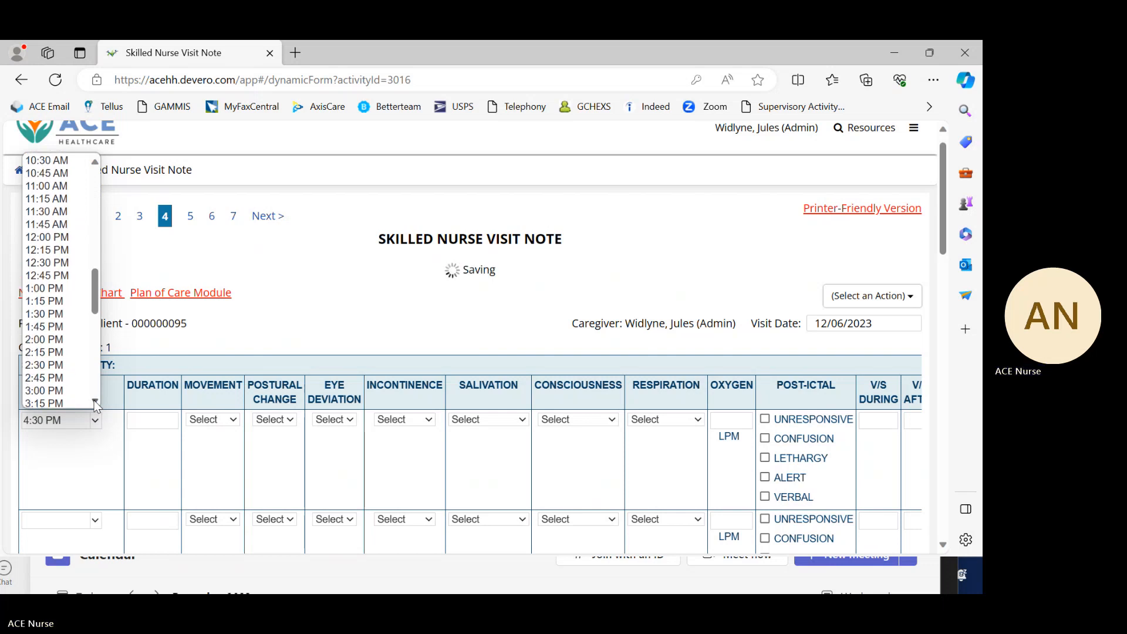
{"action": "scroll", "coordinate": [96, 404], "scroll_direction": "down", "scroll_amount": 4}
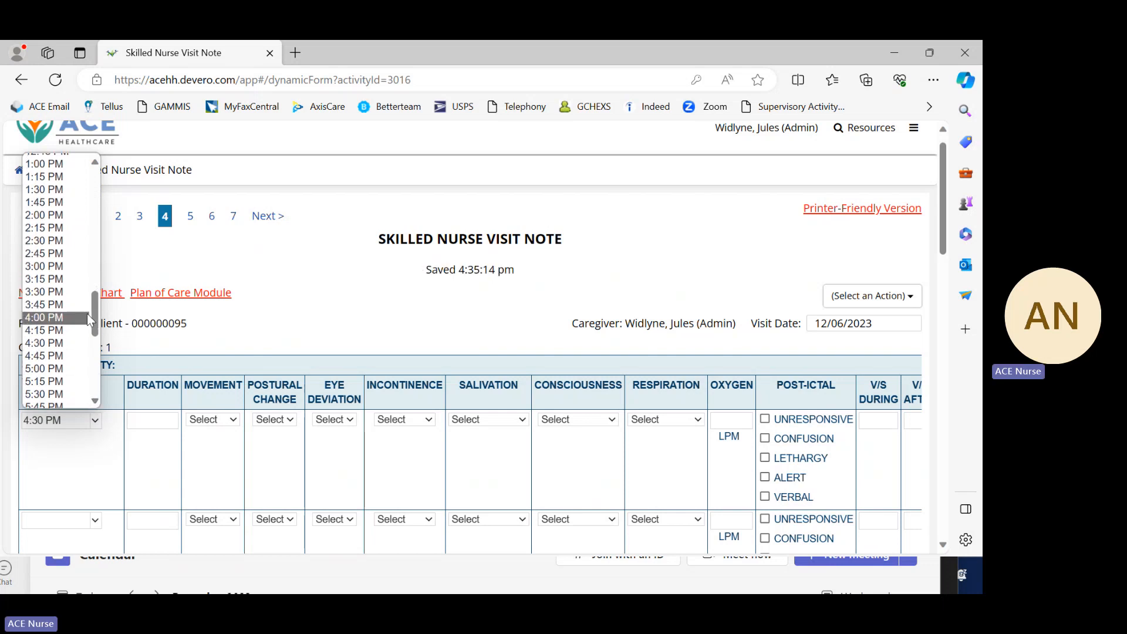
{"action": "left_click_drag", "start_coordinate": [93, 309], "coordinate": [99, 211]}
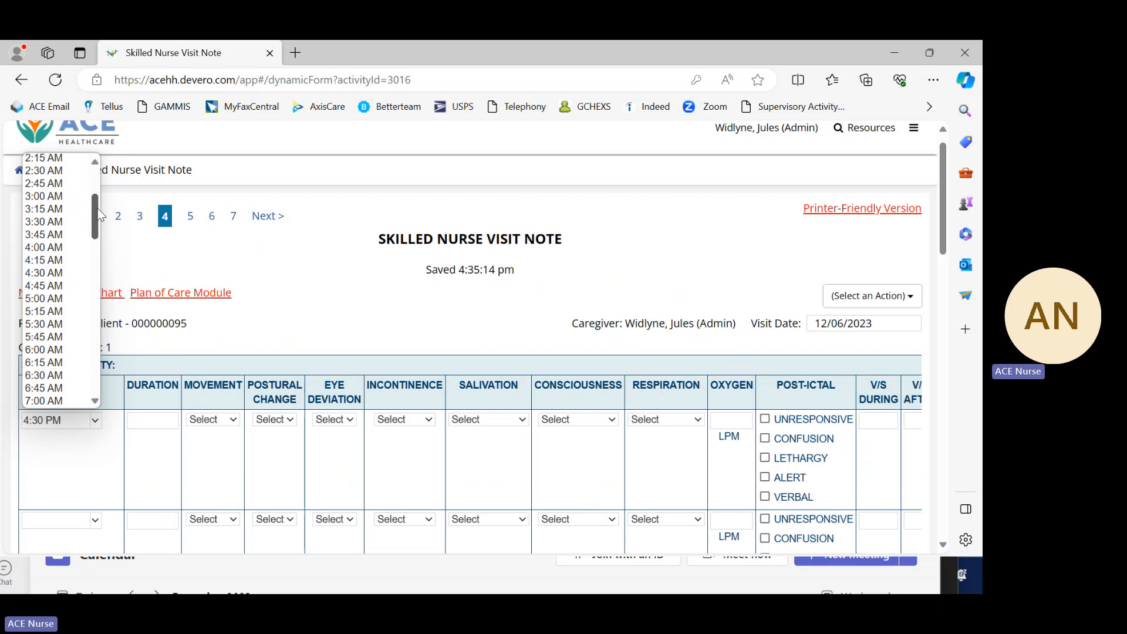
{"action": "mouse_move", "coordinate": [98, 209]}
{"action": "left_mouse_down"}
{"action": "mouse_move", "coordinate": [95, 180]}
{"action": "mouse_move", "coordinate": [97, 212]}
{"action": "left_mouse_up"}
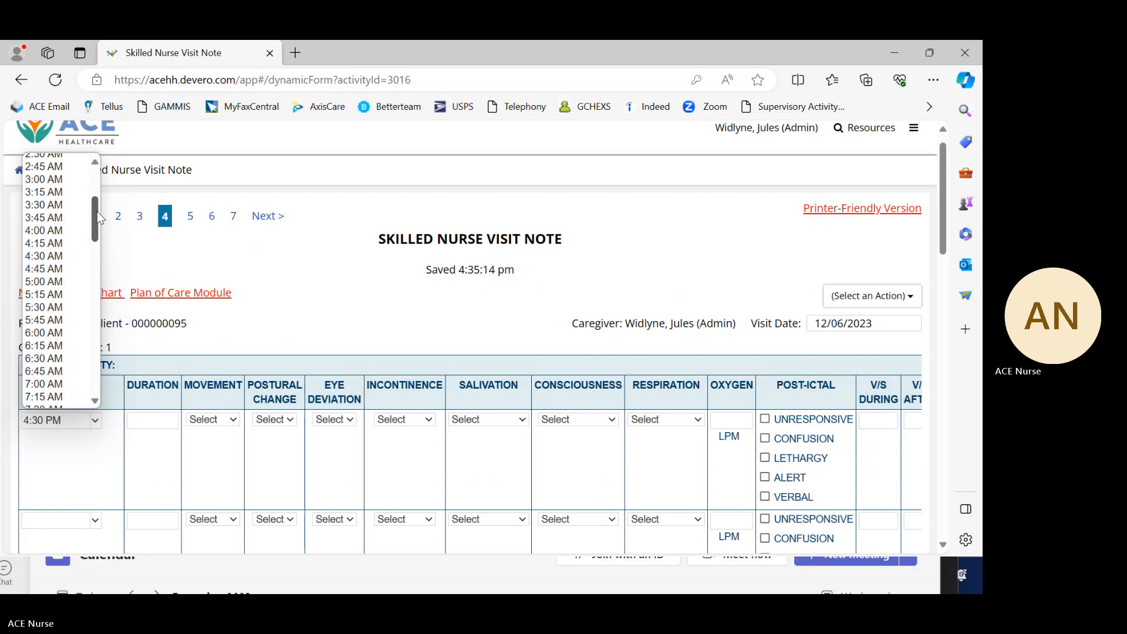
{"action": "left_click_drag", "start_coordinate": [96, 211], "coordinate": [97, 256]}
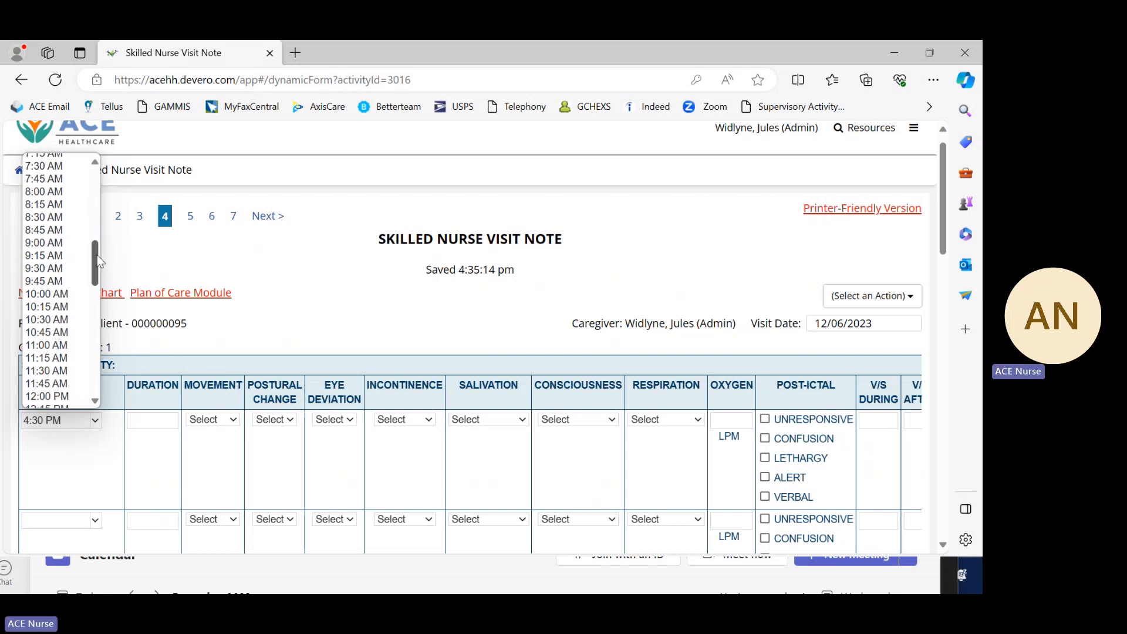
{"action": "left_click", "coordinate": [65, 346]}
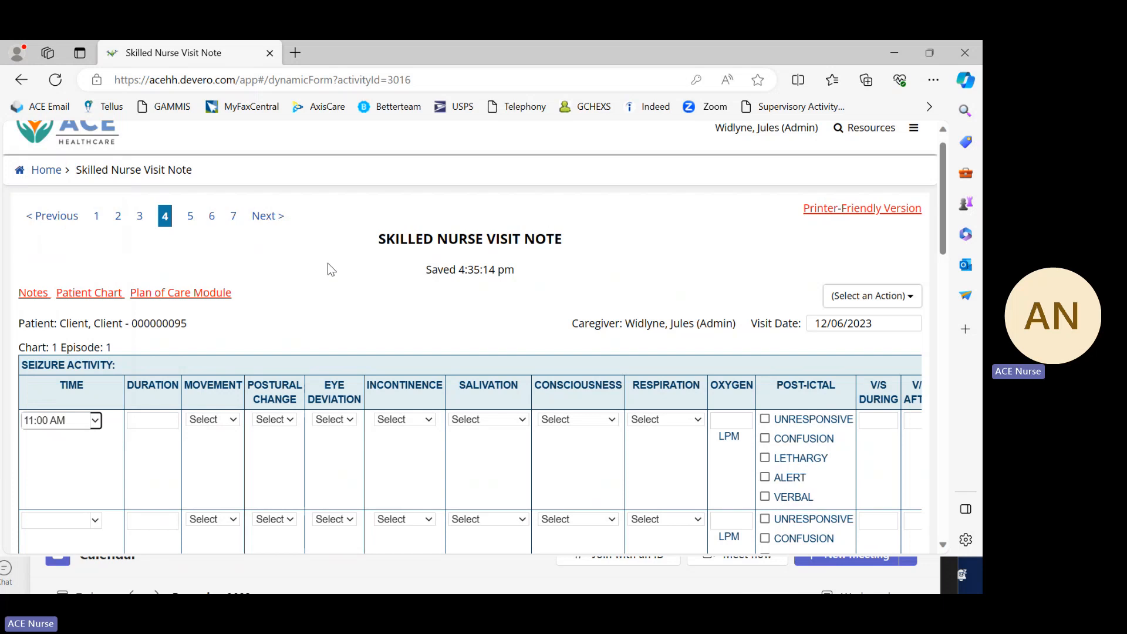
Step: Change the time of the first seizure activity entry to 11:30 AM
{"action": "scroll", "coordinate": [356, 284], "scroll_direction": "down", "scroll_amount": 2}
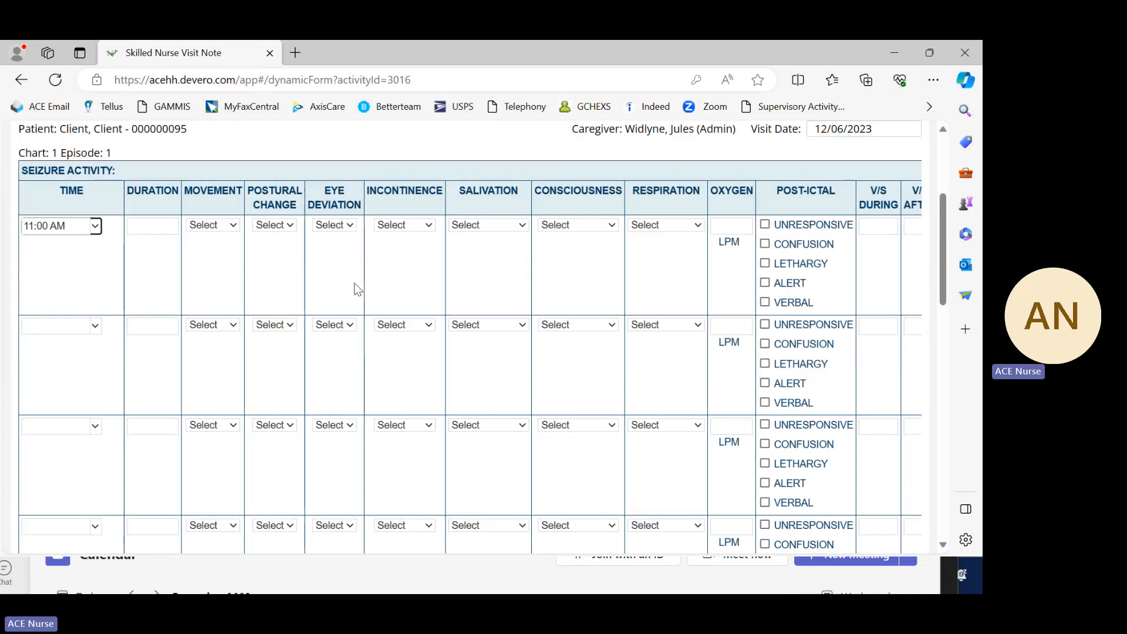
{"action": "scroll", "coordinate": [352, 288], "scroll_direction": "up", "scroll_amount": 3}
{"action": "scroll", "coordinate": [353, 292], "scroll_direction": "down", "scroll_amount": 3}
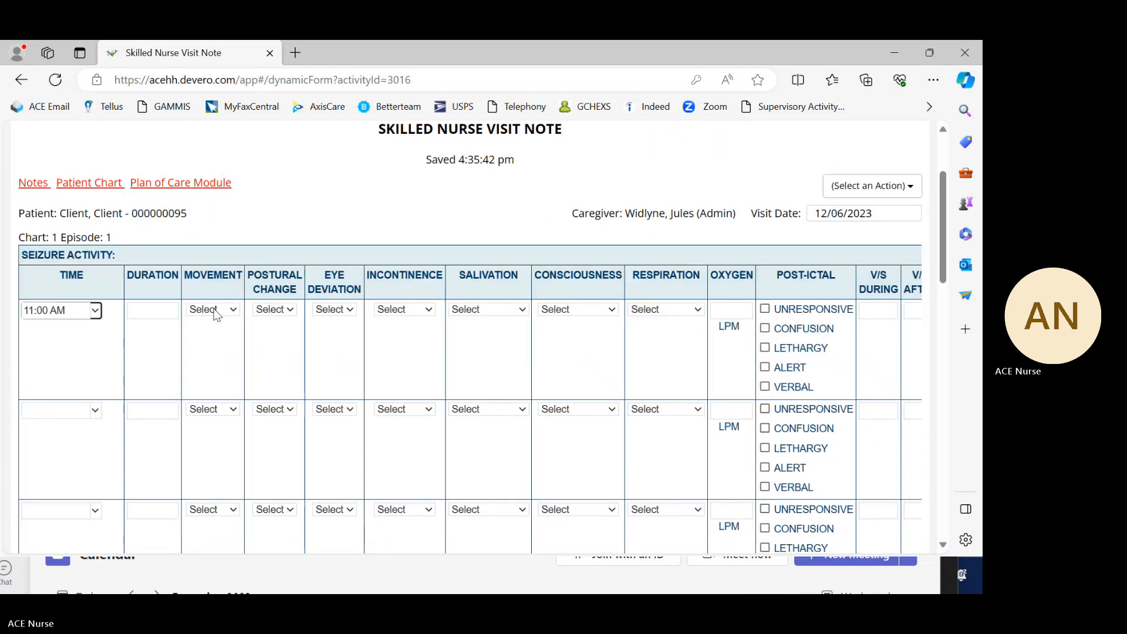
{"action": "left_click", "coordinate": [95, 311]}
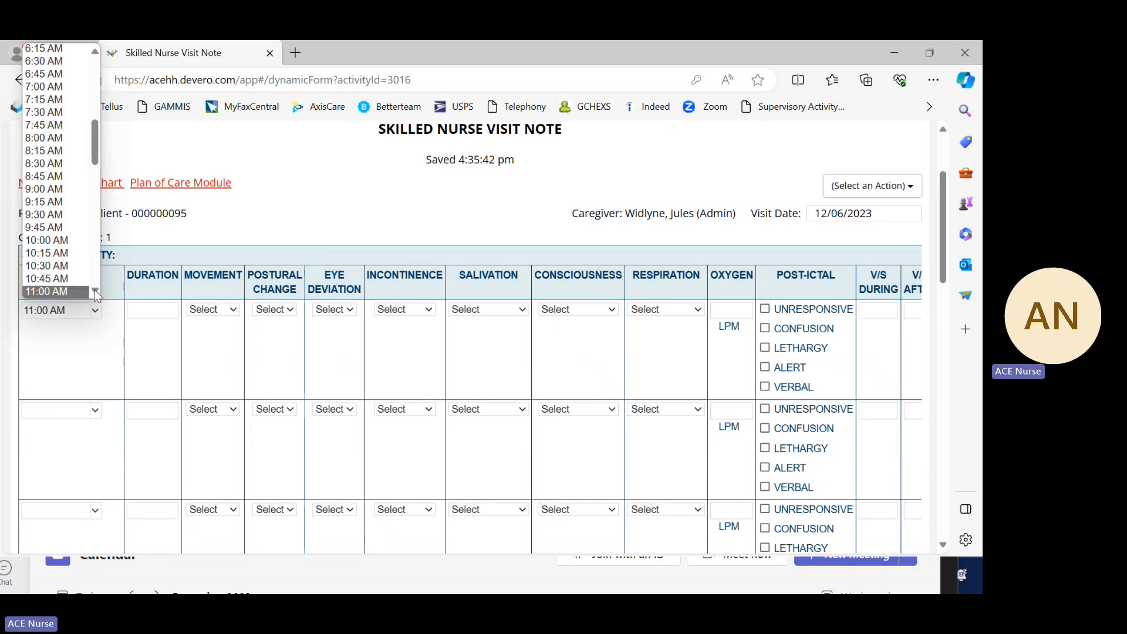
{"action": "scroll", "coordinate": [70, 283], "scroll_direction": "down", "scroll_amount": 1}
{"action": "left_click", "coordinate": [68, 285]}
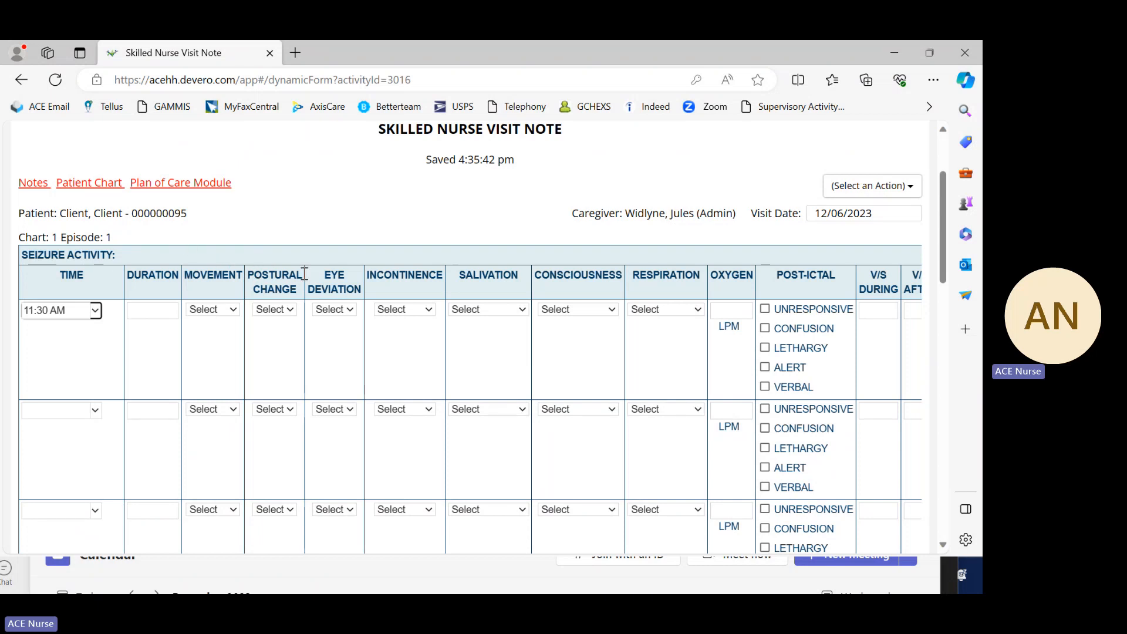
Step: Look over the seizure activity table and its further entry rows
{"action": "scroll", "coordinate": [361, 266], "scroll_direction": "up", "scroll_amount": 3}
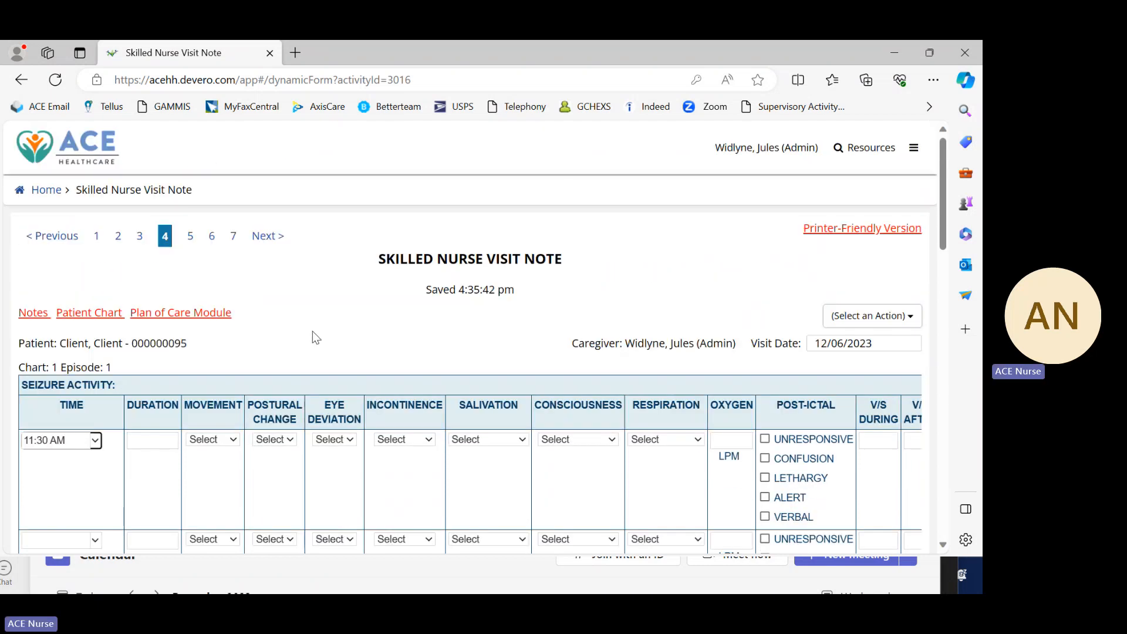
{"action": "scroll", "coordinate": [311, 333], "scroll_direction": "down", "scroll_amount": 2}
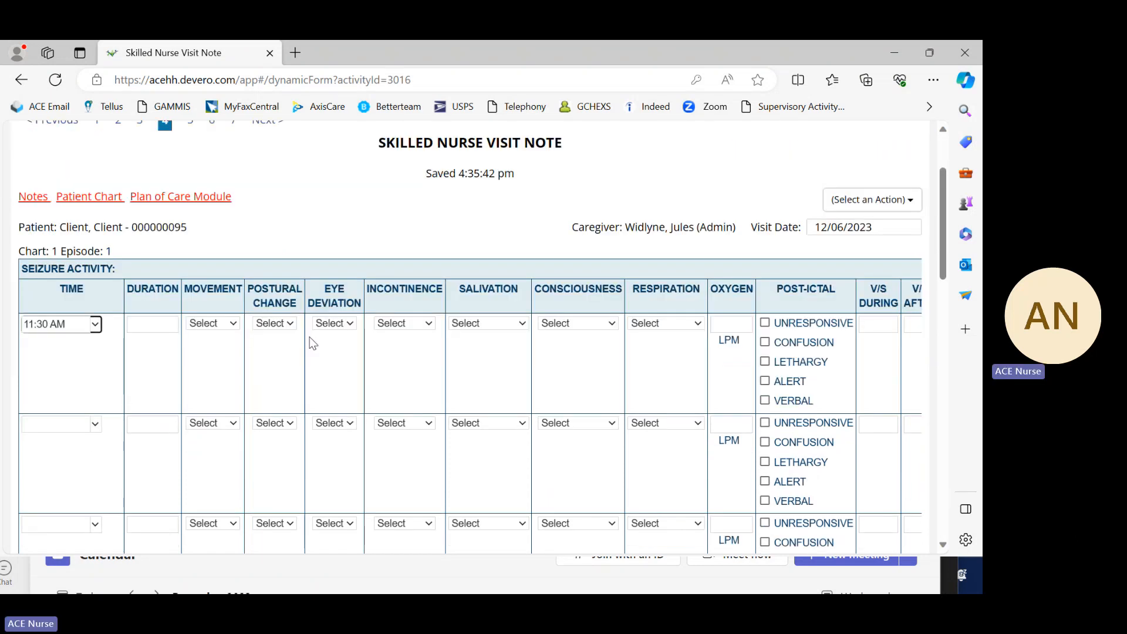
{"action": "scroll", "coordinate": [313, 343], "scroll_direction": "down", "scroll_amount": 1}
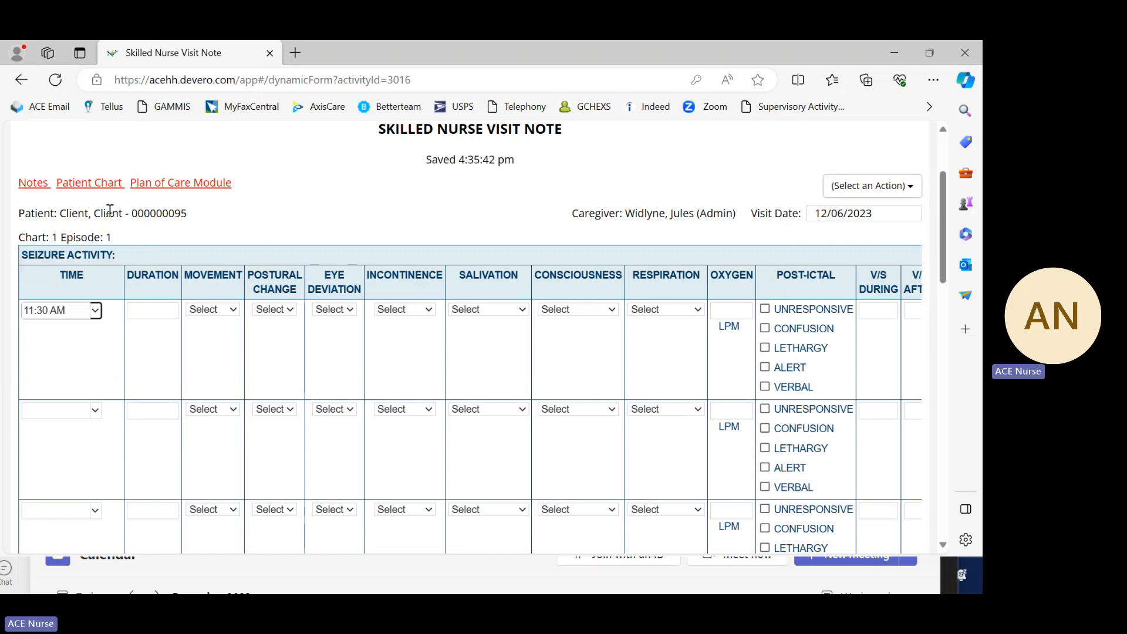
{"action": "scroll", "coordinate": [100, 327], "scroll_direction": "down", "scroll_amount": 6}
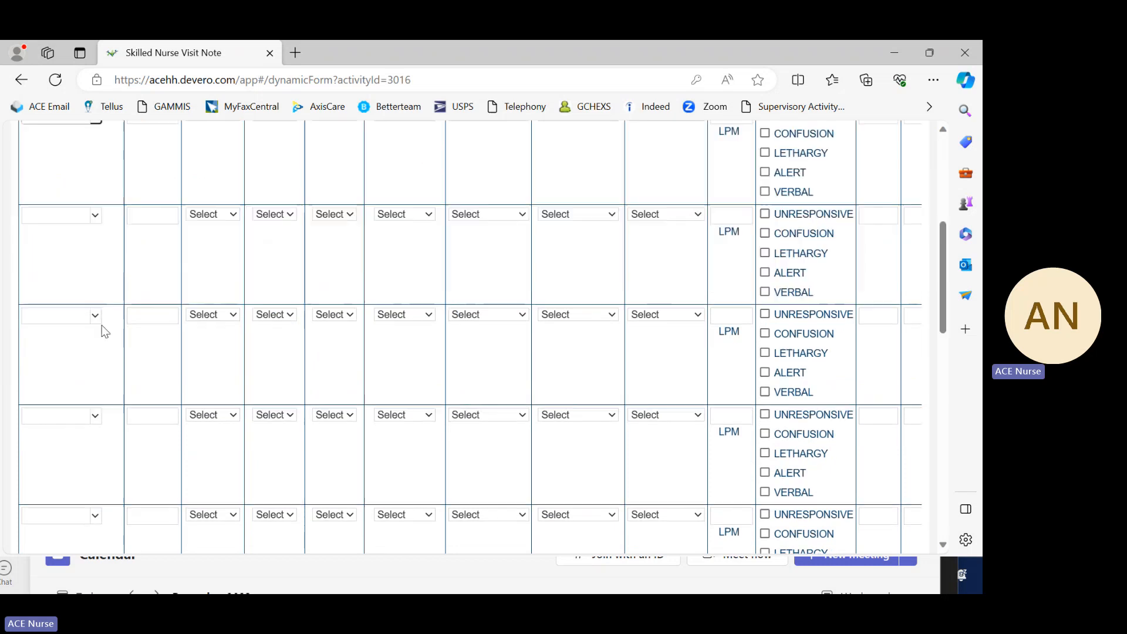
{"action": "scroll", "coordinate": [114, 370], "scroll_direction": "up", "scroll_amount": 8}
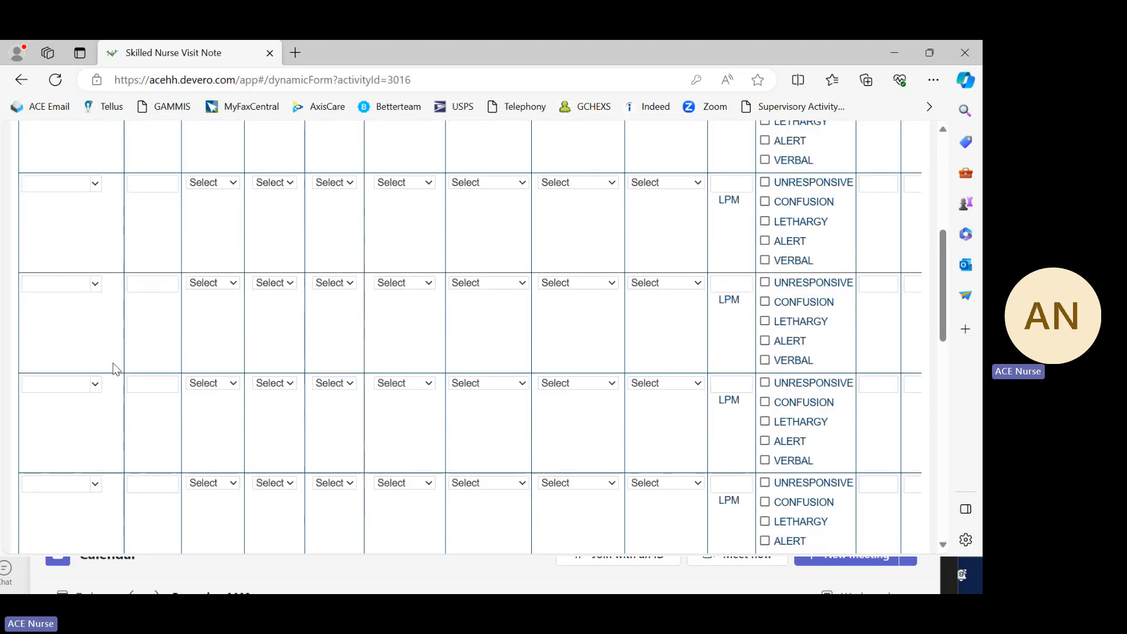
{"action": "scroll", "coordinate": [115, 361], "scroll_direction": "up", "scroll_amount": 2}
{"action": "scroll", "coordinate": [128, 288], "scroll_direction": "down", "scroll_amount": 6}
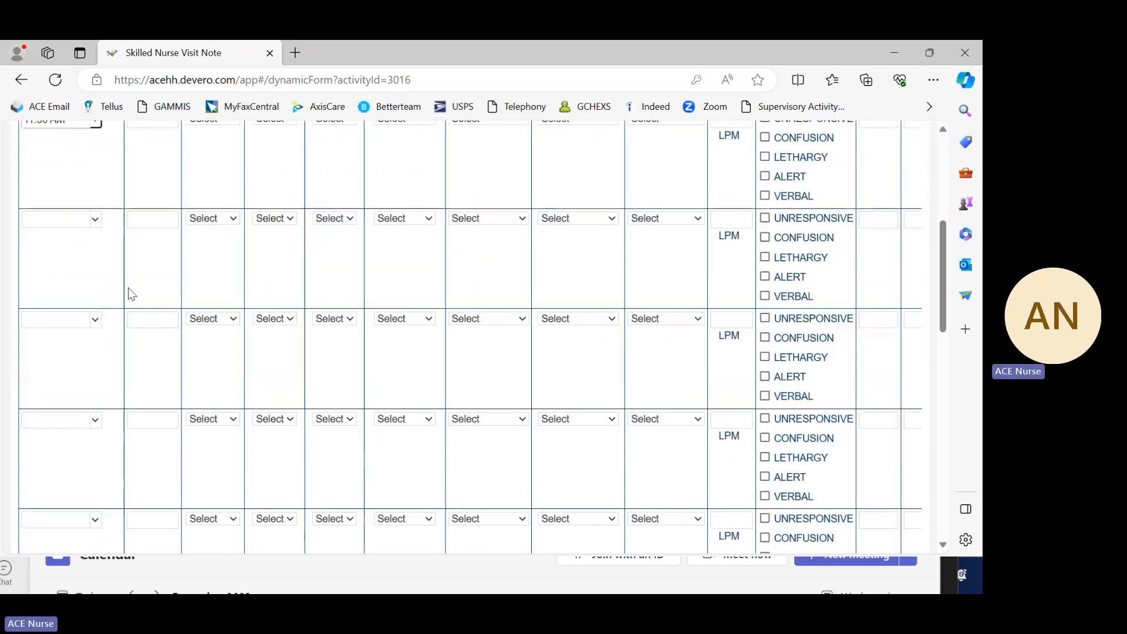
{"action": "scroll", "coordinate": [161, 270], "scroll_direction": "up", "scroll_amount": 3}
Step: Enter "35-40 sec" as the duration of the first seizure activity entry
{"action": "left_click", "coordinate": [161, 248]}
{"action": "scroll", "coordinate": [161, 352], "scroll_direction": "down", "scroll_amount": 5}
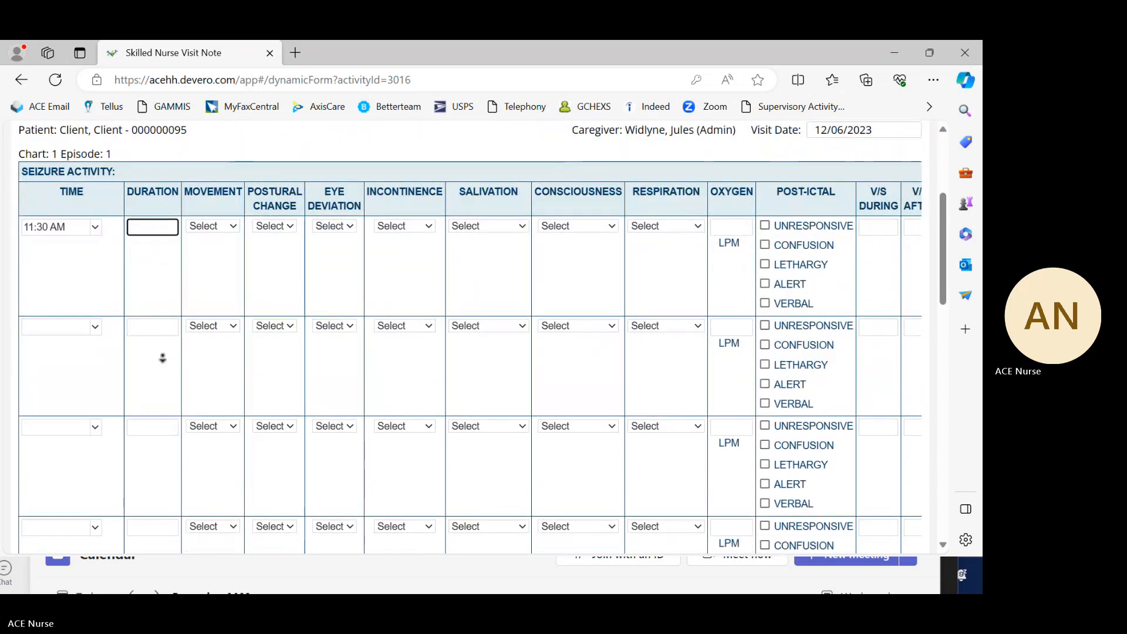
{"action": "scroll", "coordinate": [159, 337], "scroll_direction": "down", "scroll_amount": 3}
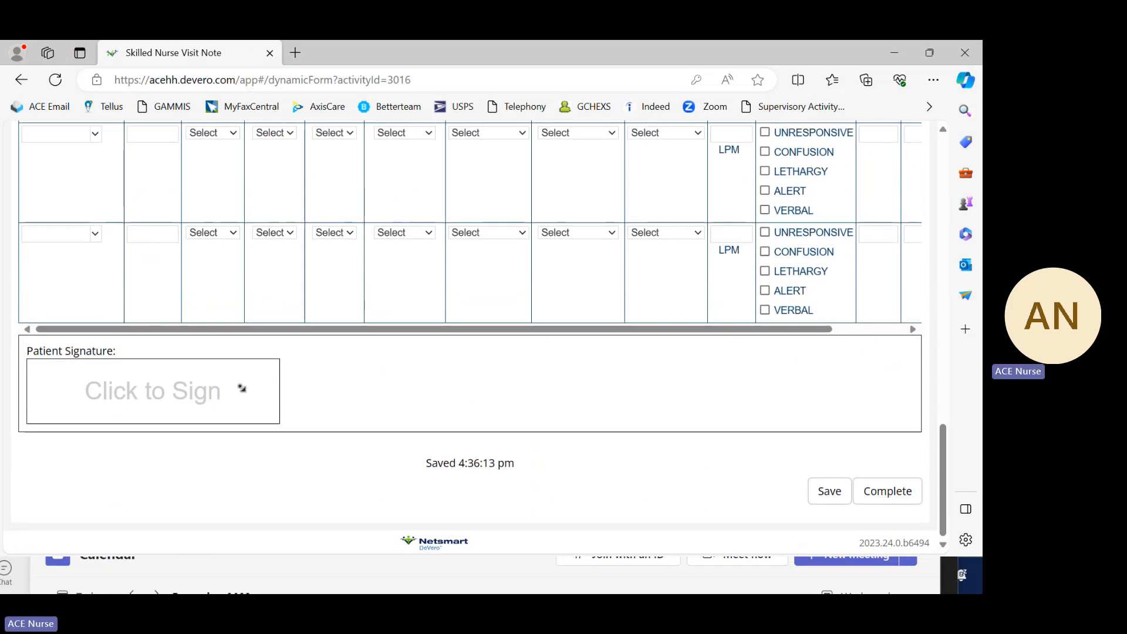
{"action": "scroll", "coordinate": [239, 385], "scroll_direction": "up", "scroll_amount": 5}
{"action": "scroll", "coordinate": [209, 145], "scroll_direction": "up", "scroll_amount": 6}
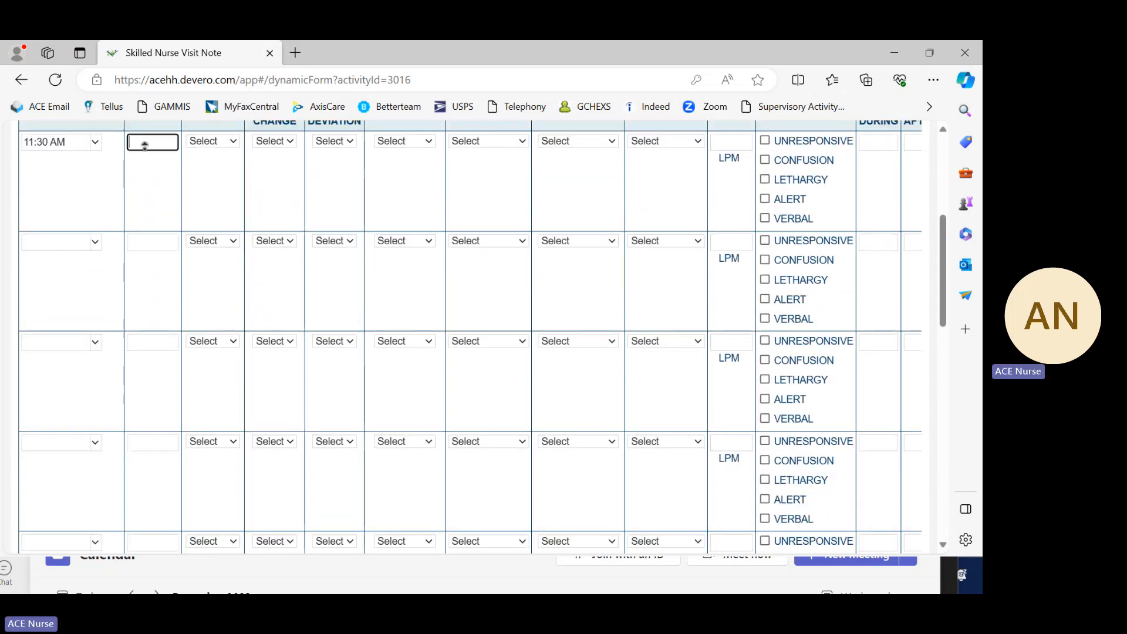
{"action": "scroll", "coordinate": [147, 219], "scroll_direction": "down", "scroll_amount": 5}
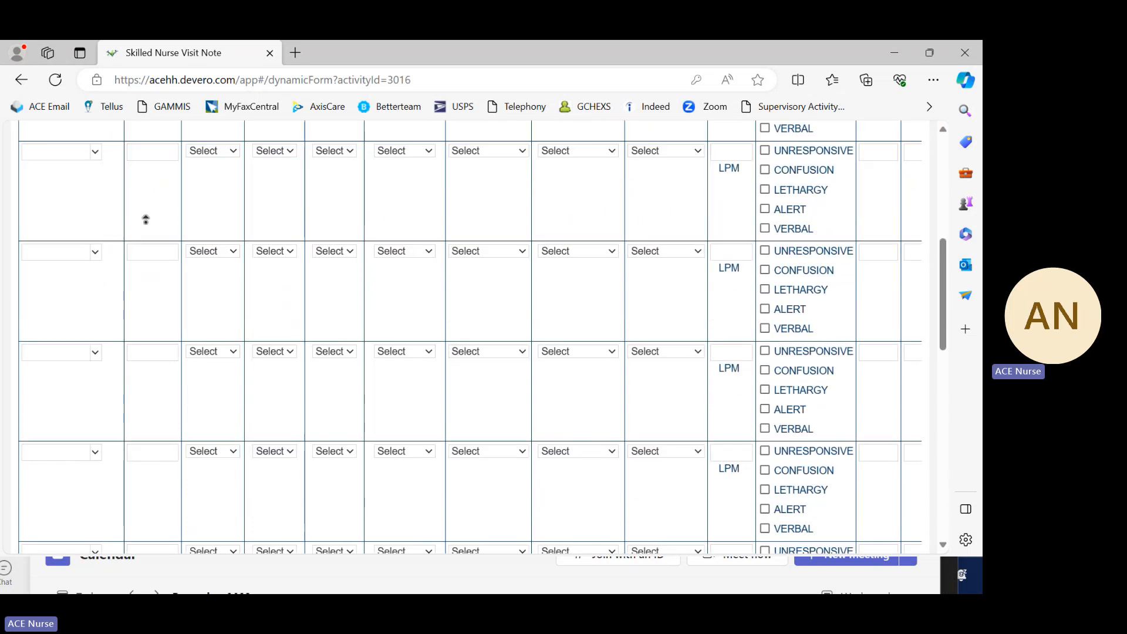
{"action": "scroll", "coordinate": [161, 177], "scroll_direction": "up", "scroll_amount": 3}
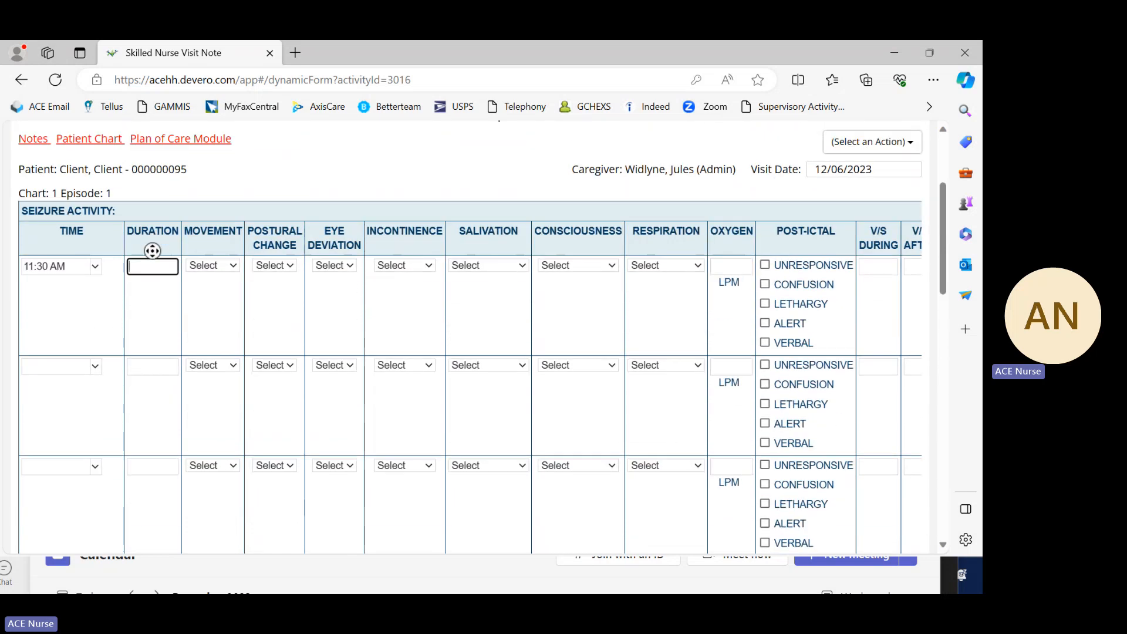
{"action": "type", "text": "5"}
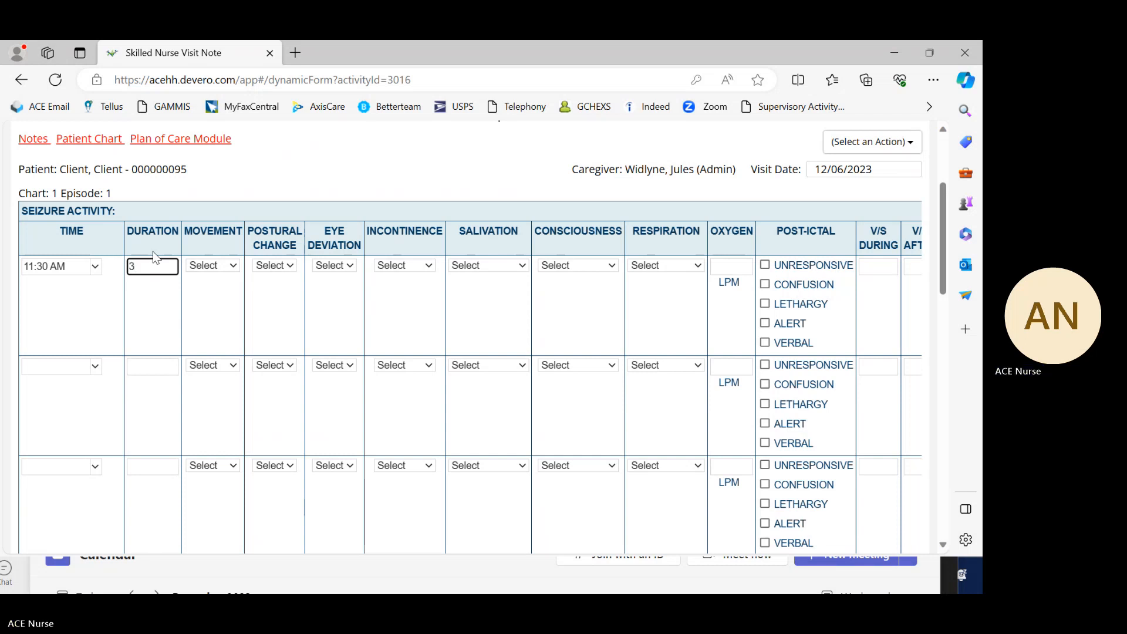
{"action": "type", "text": "5"}
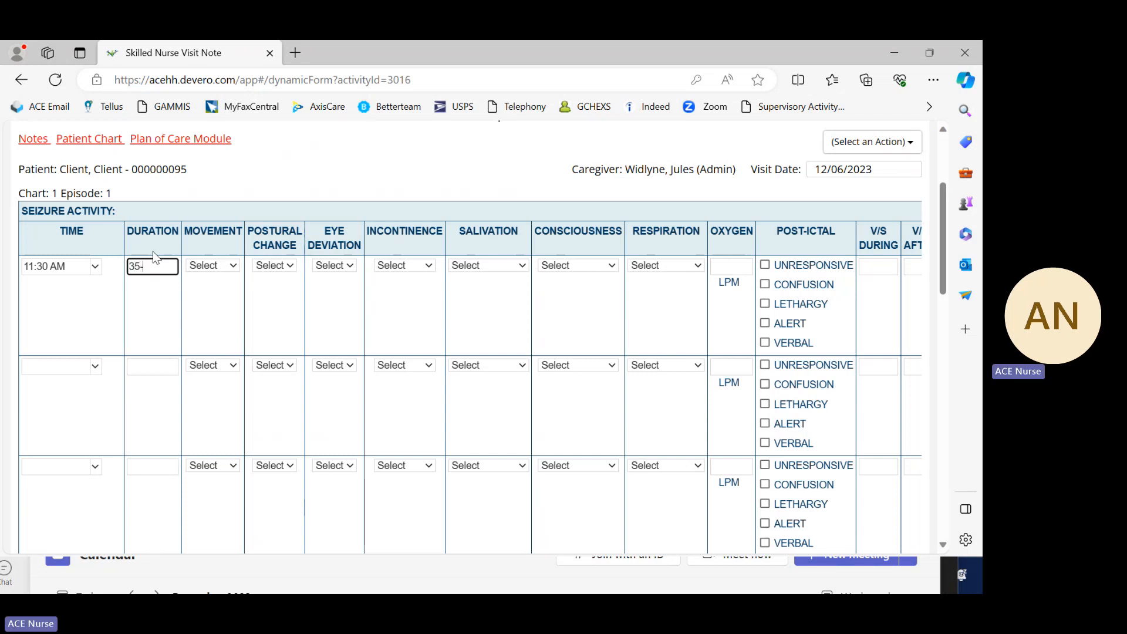
{"action": "type", "text": "-40"}
{"action": "type", "text": "sec"}
Step: Set the movement type of the first seizure entry to TONIC and review the available movement options
{"action": "left_click", "coordinate": [235, 264]}
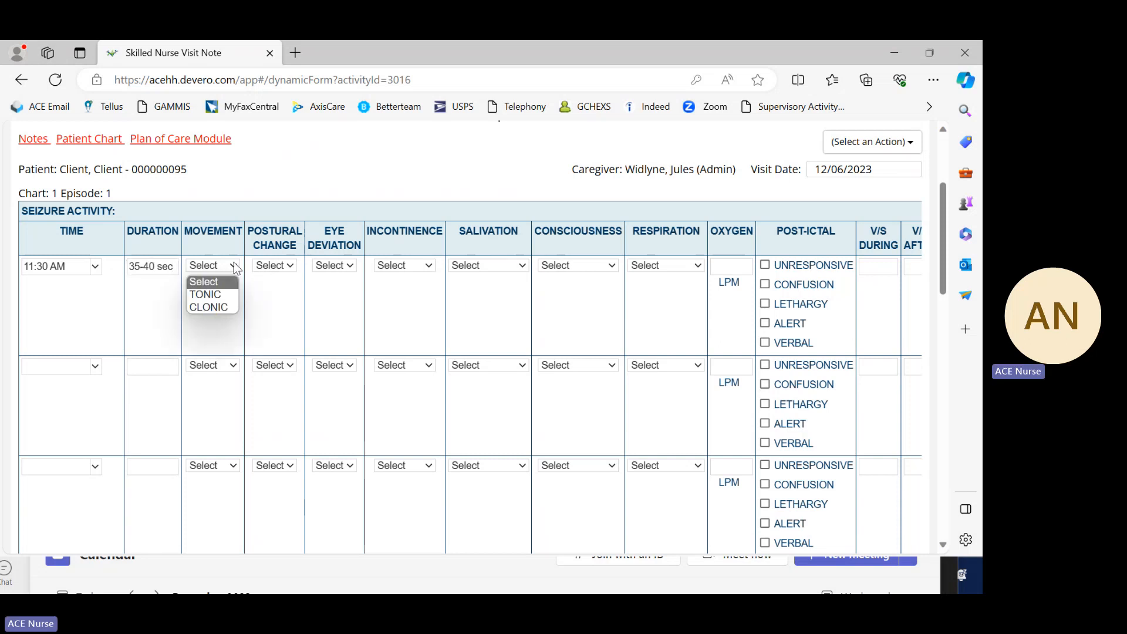
{"action": "left_click", "coordinate": [215, 295]}
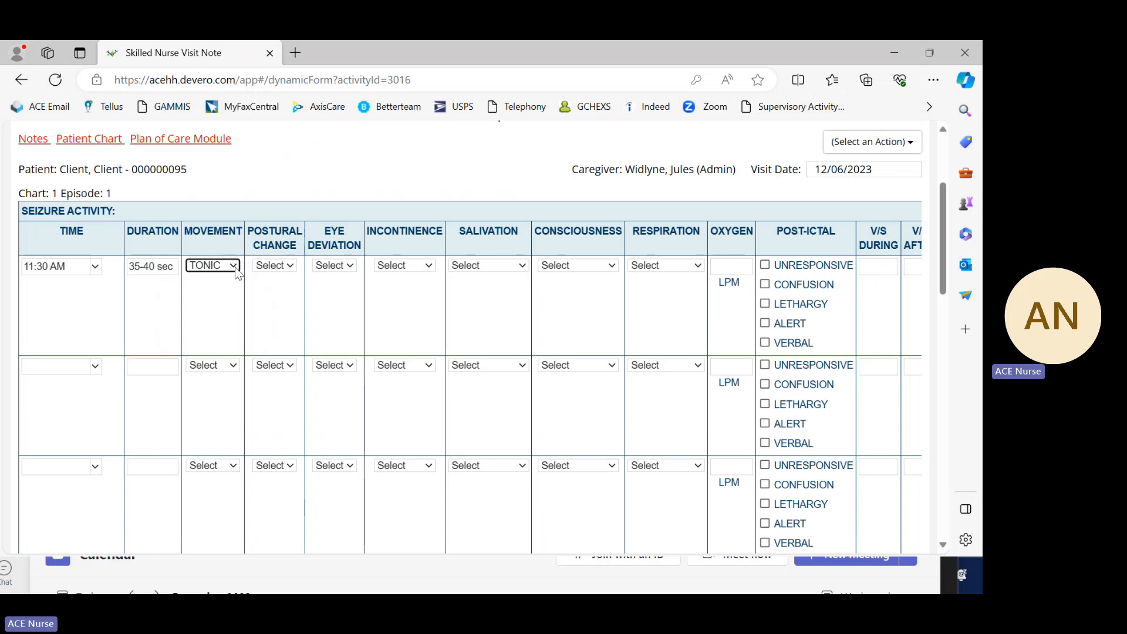
{"action": "left_click", "coordinate": [234, 267]}
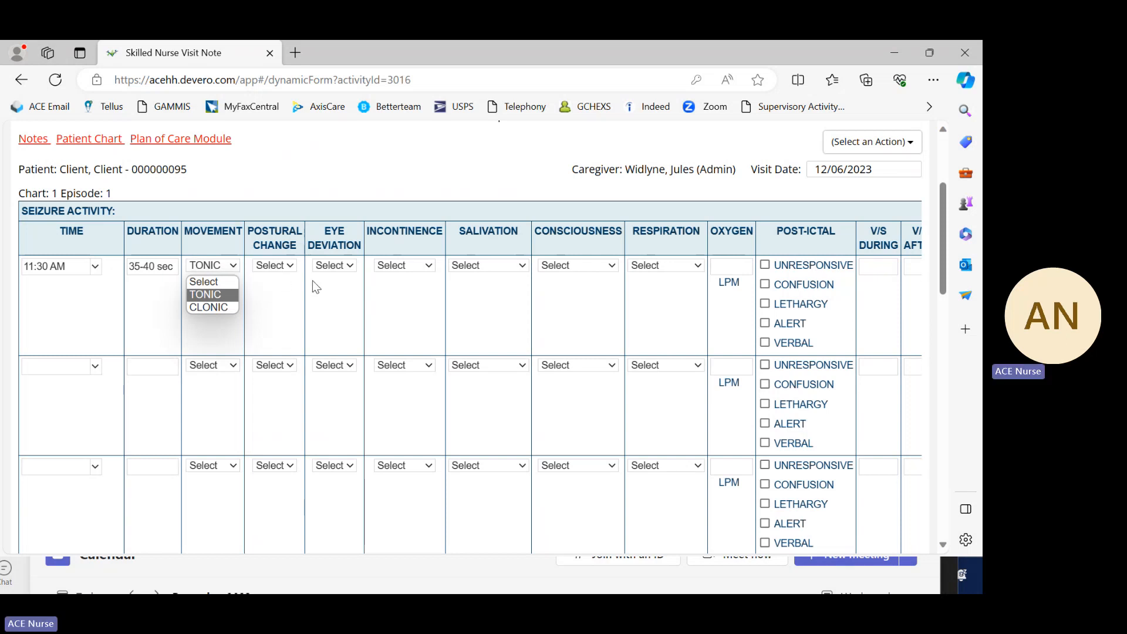
Step: Record the postural change of the first seizure entry, trying YES and settling on NO
{"action": "left_click", "coordinate": [292, 264]}
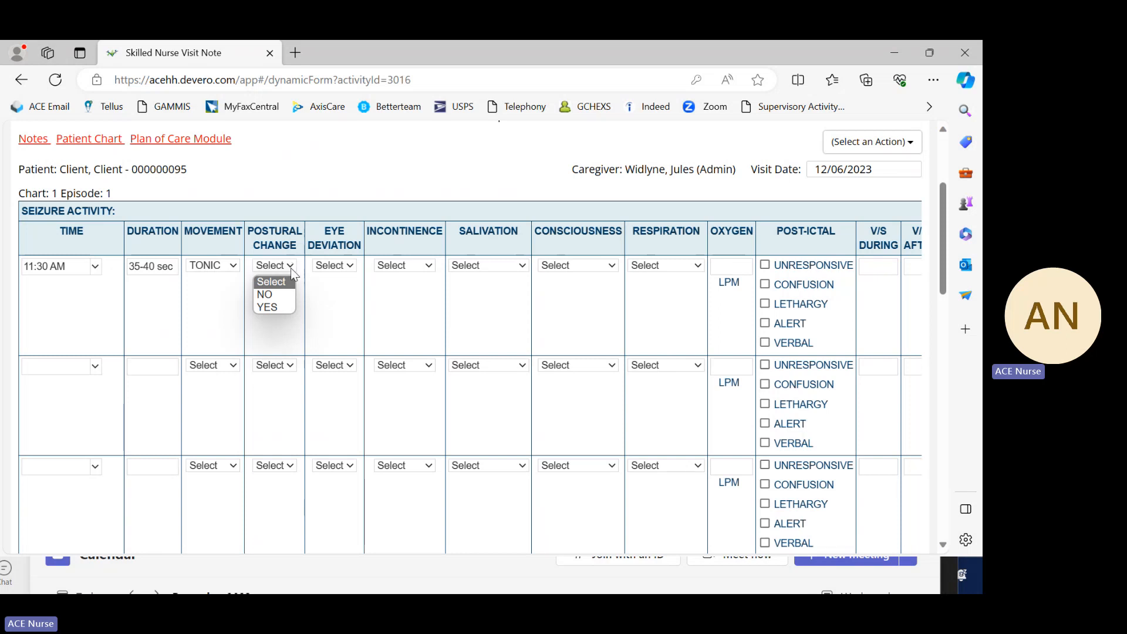
{"action": "left_click", "coordinate": [277, 308]}
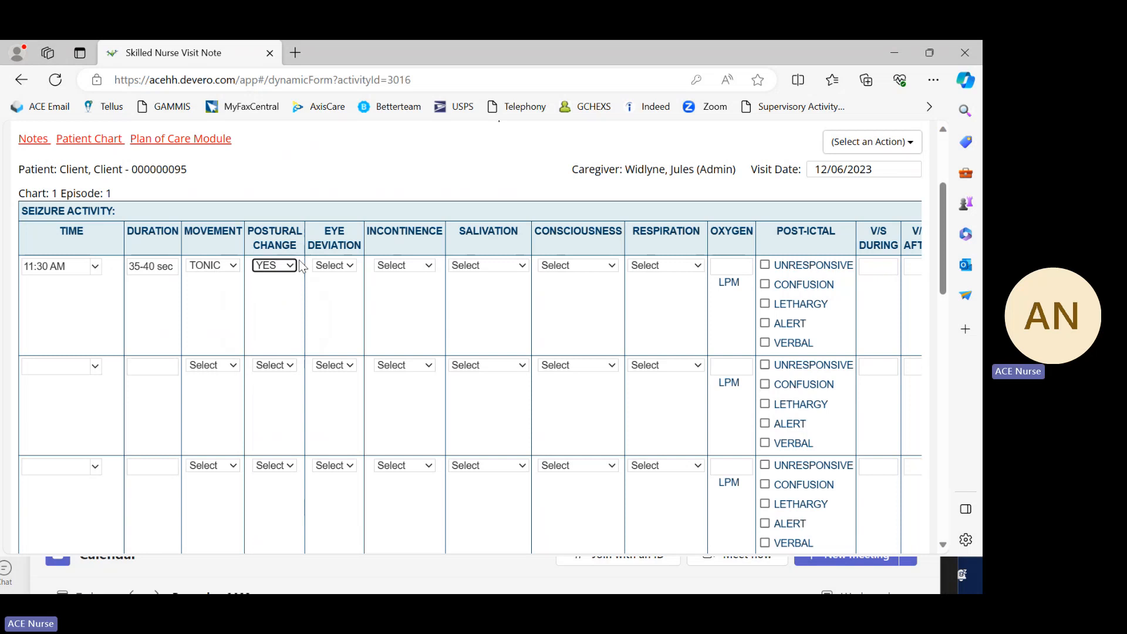
{"action": "left_click", "coordinate": [291, 265]}
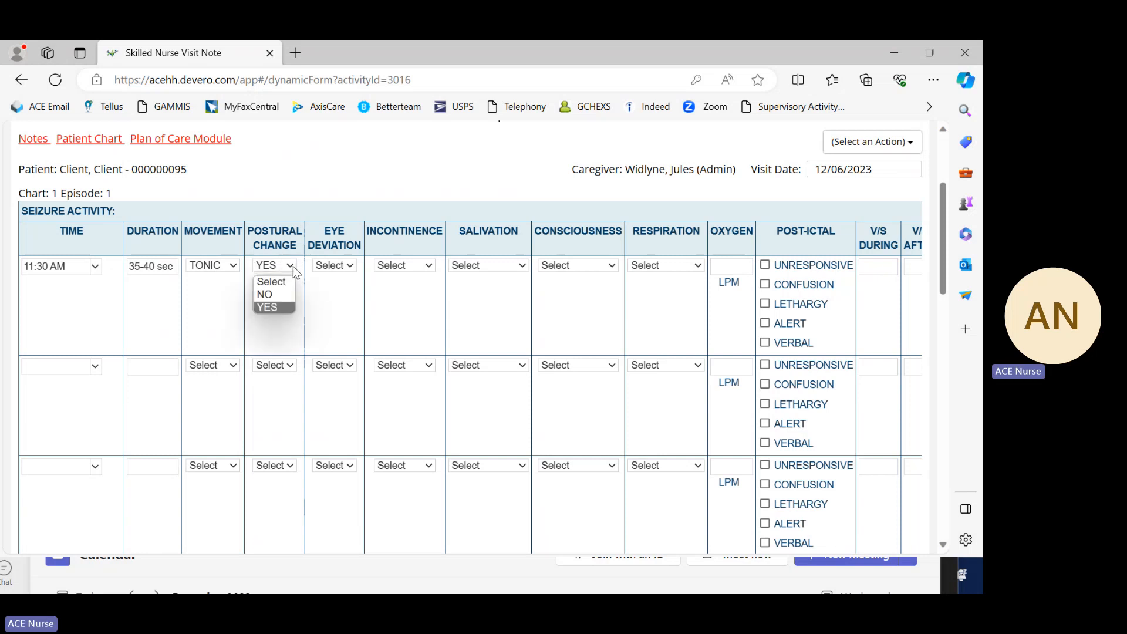
{"action": "left_click", "coordinate": [280, 294]}
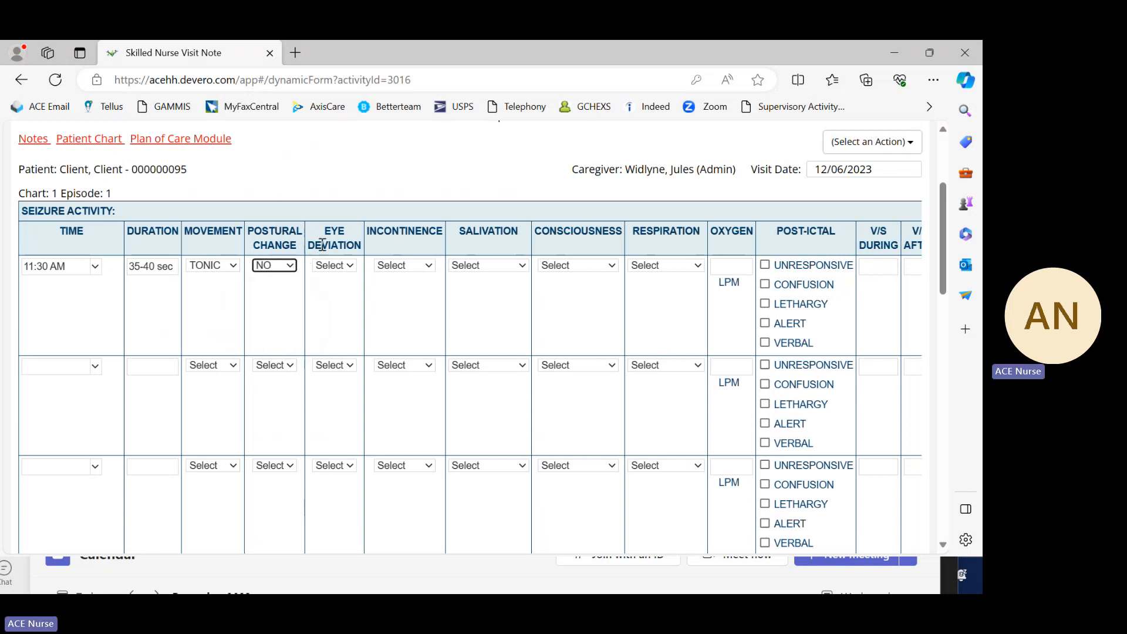
Step: Set the eye deviation of the first seizure entry to NO
{"action": "left_click", "coordinate": [352, 268]}
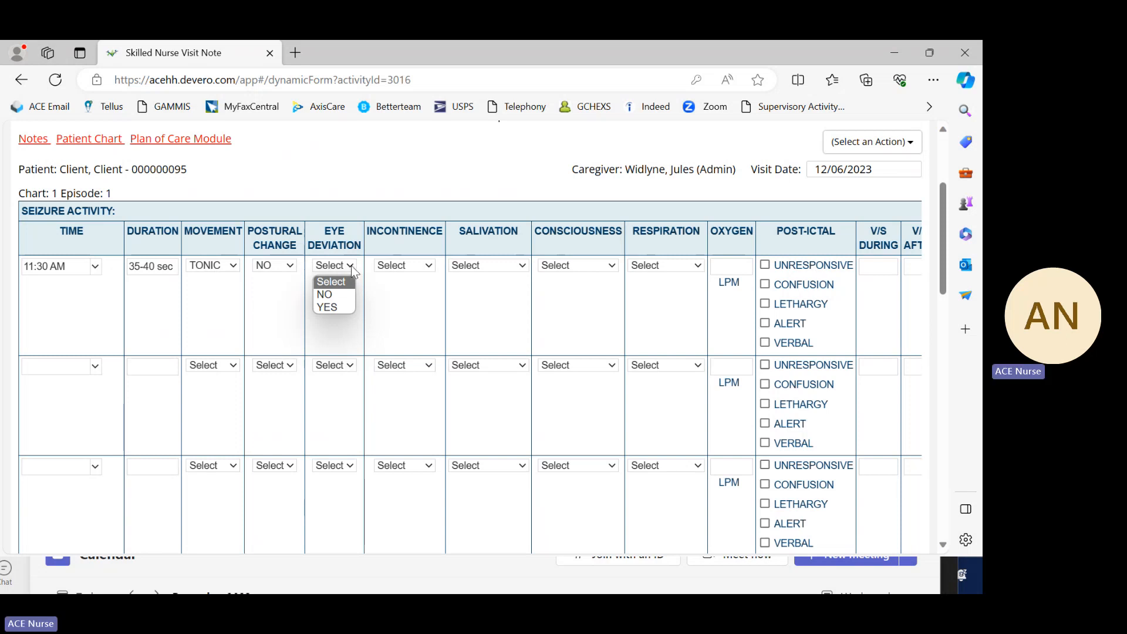
{"action": "left_click", "coordinate": [352, 267]}
{"action": "left_click", "coordinate": [351, 267]}
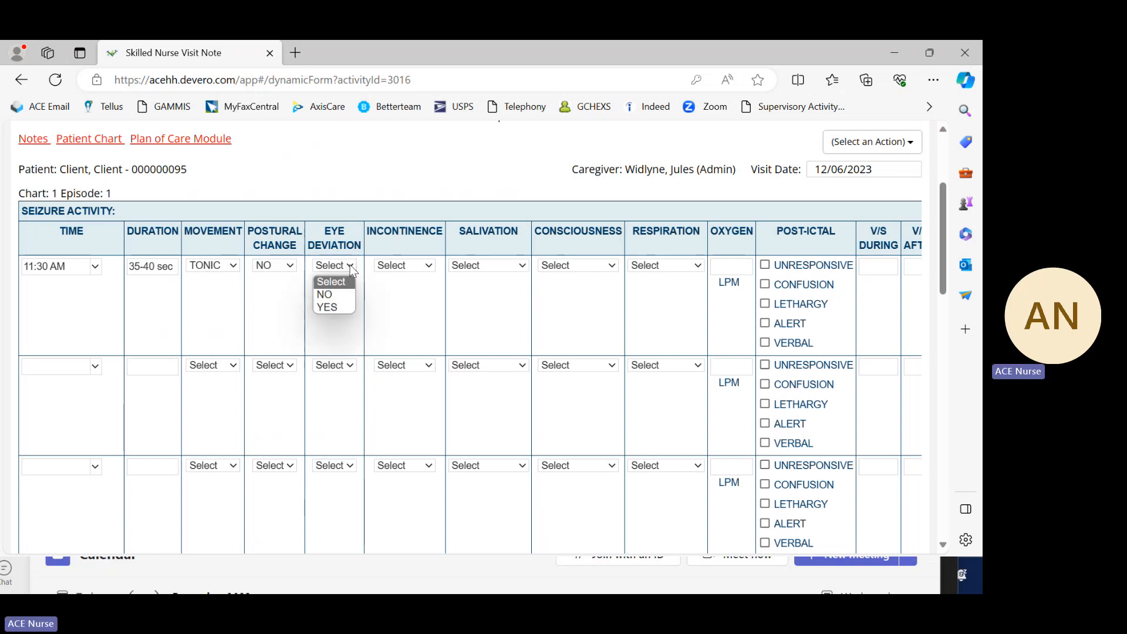
{"action": "left_click", "coordinate": [332, 296]}
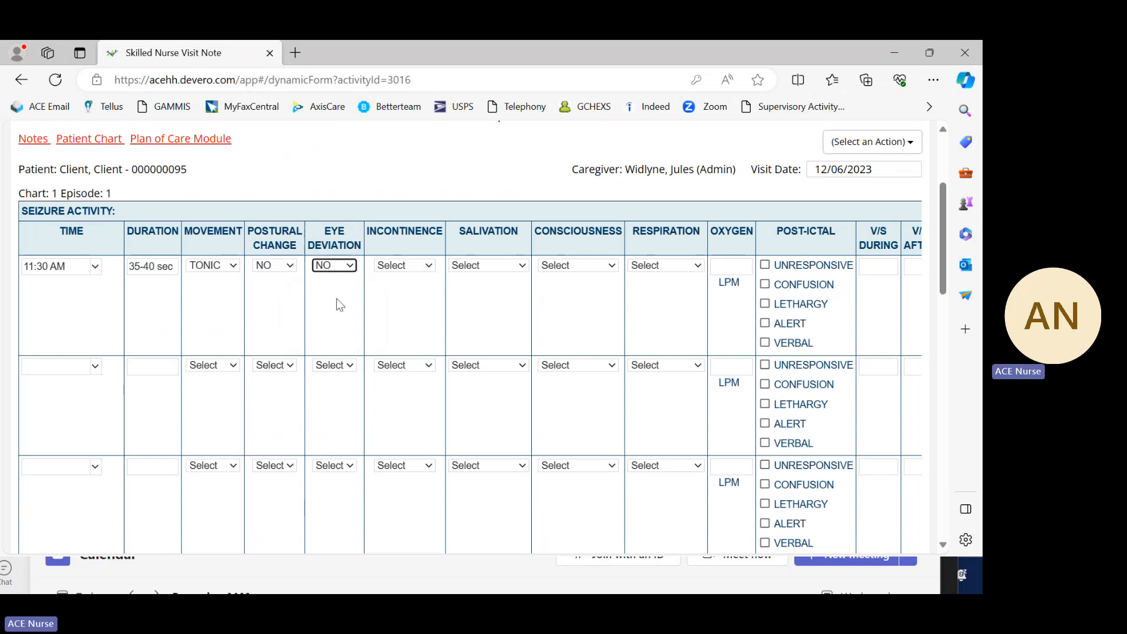
Step: Try the FECAL and URINARY incontinence options for the first seizure entry and reset the field to Select
{"action": "left_click", "coordinate": [429, 268]}
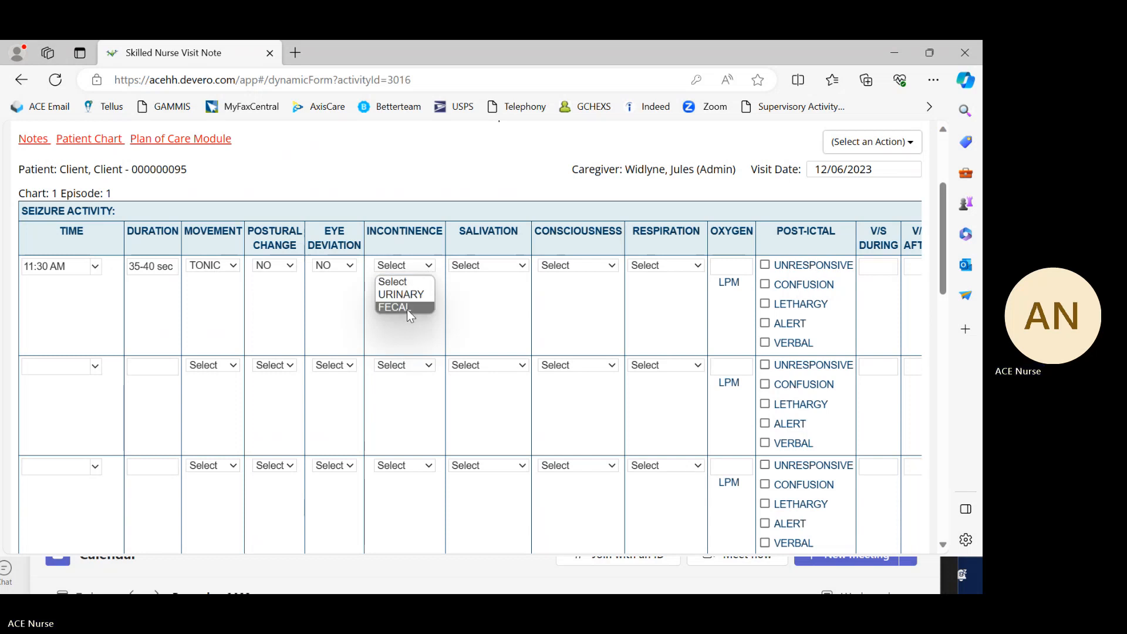
{"action": "left_click", "coordinate": [430, 240]}
{"action": "left_click", "coordinate": [432, 265]}
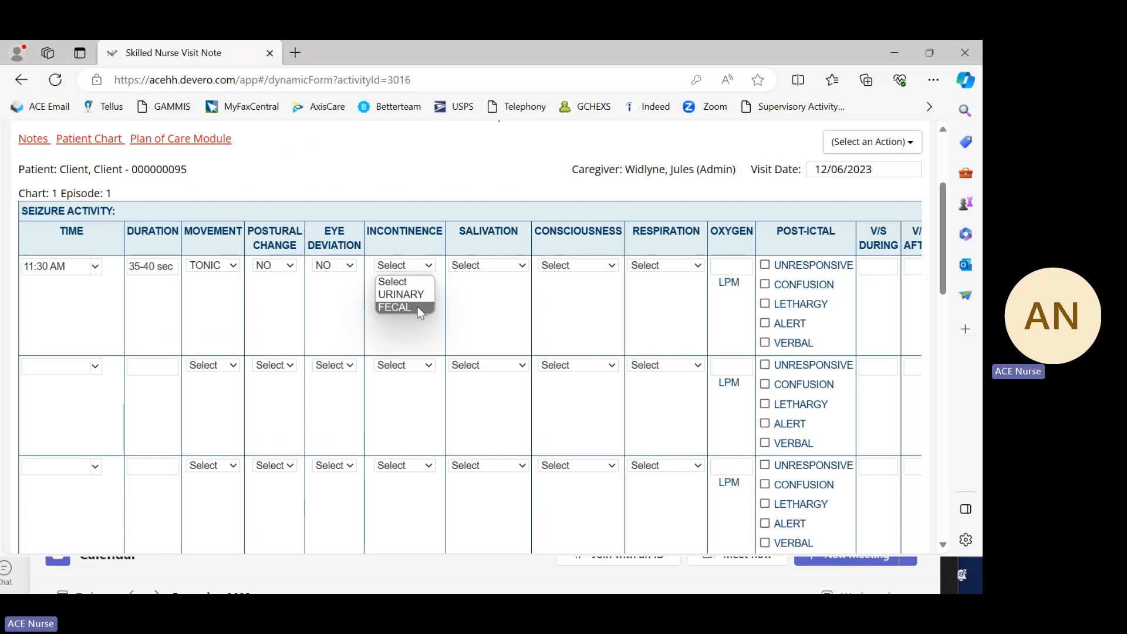
{"action": "left_click", "coordinate": [417, 307]}
{"action": "left_click", "coordinate": [424, 268]}
{"action": "left_click", "coordinate": [416, 294]}
{"action": "left_click", "coordinate": [418, 266]}
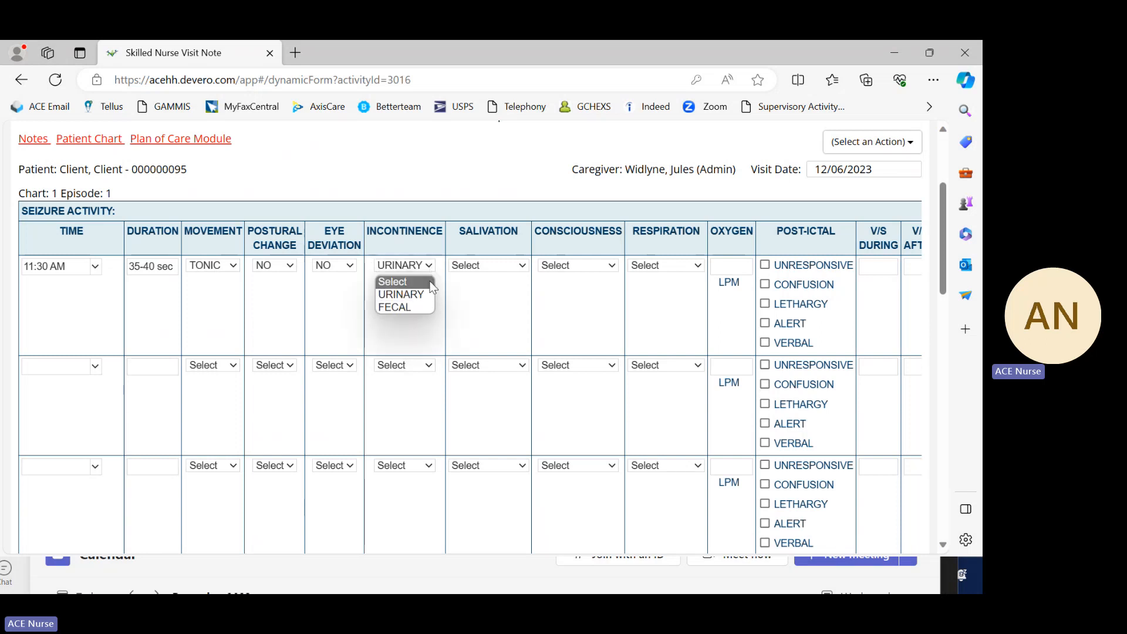
{"action": "left_click", "coordinate": [415, 308]}
{"action": "left_click", "coordinate": [432, 269]}
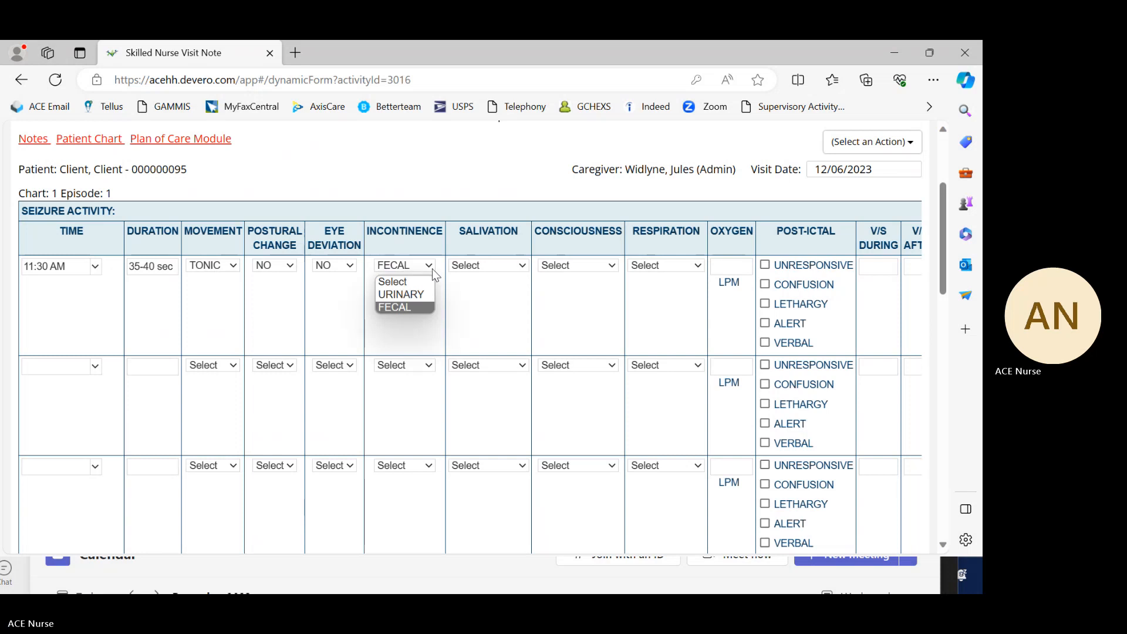
{"action": "left_click", "coordinate": [408, 282]}
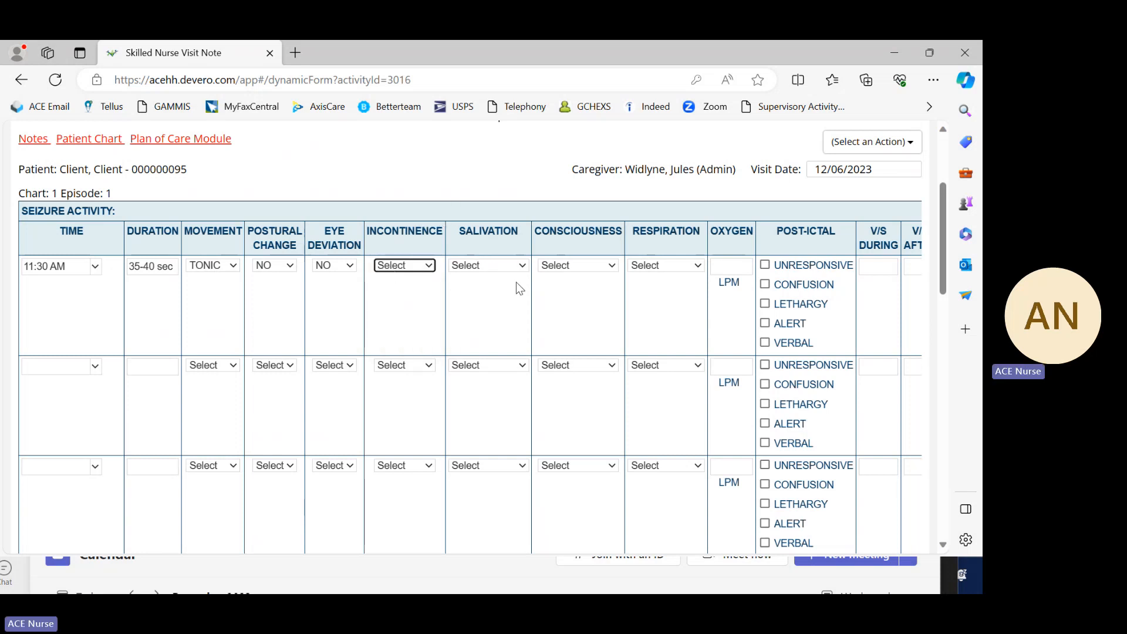
Step: Try the UNCHANGED and INCREASED salivation options for the first seizure entry
{"action": "left_click", "coordinate": [521, 267]}
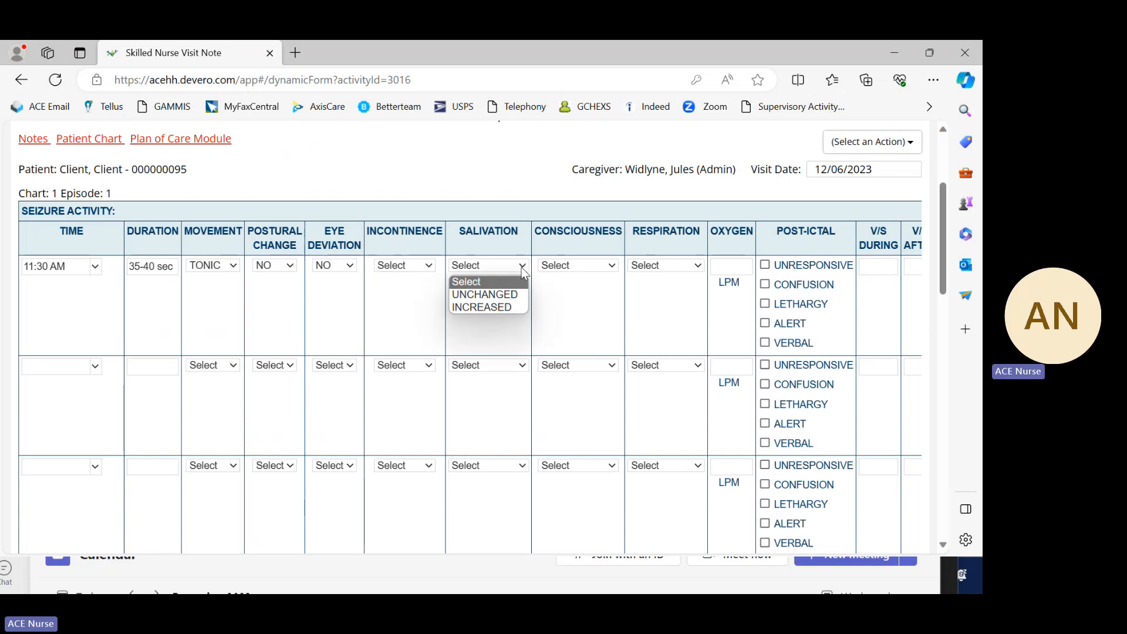
{"action": "left_click", "coordinate": [513, 293]}
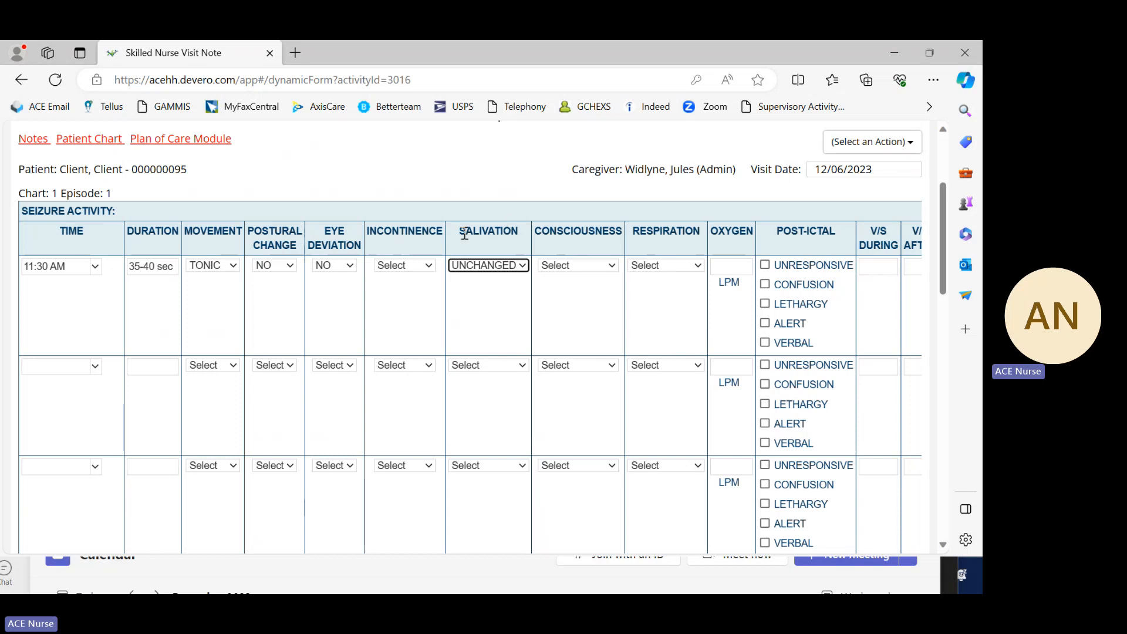
{"action": "left_click", "coordinate": [524, 267]}
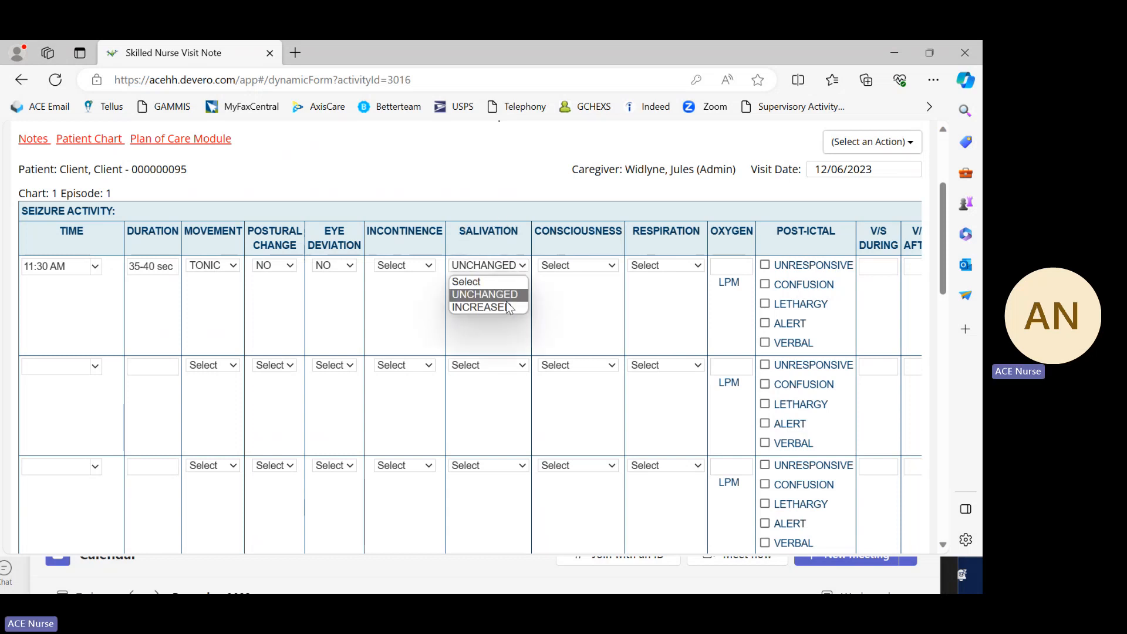
{"action": "left_click", "coordinate": [507, 306]}
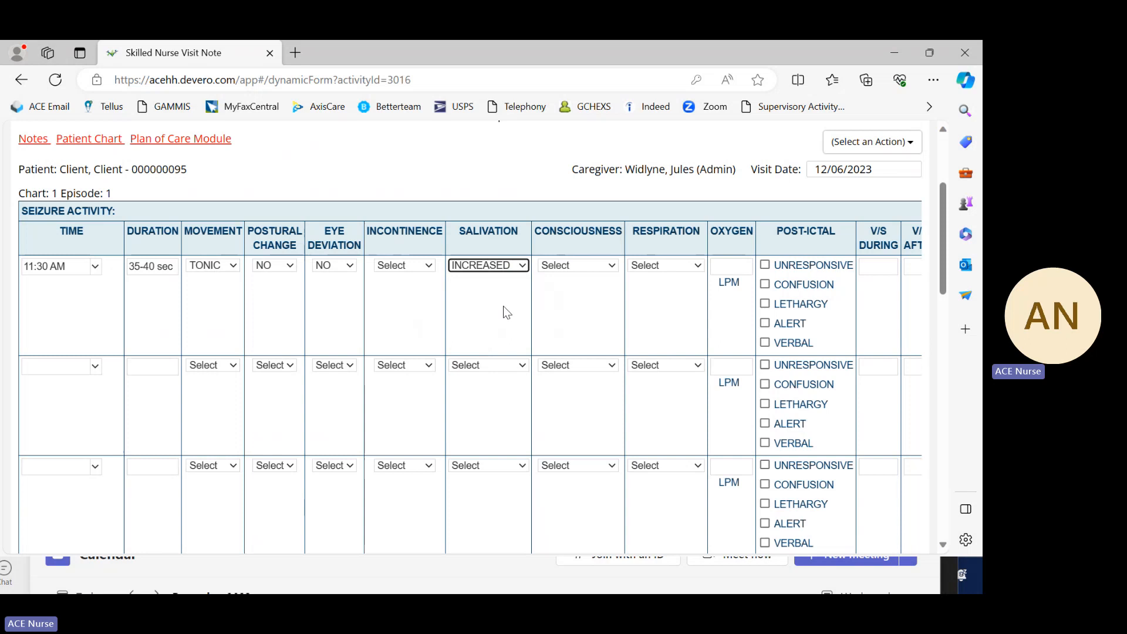
{"action": "left_click", "coordinate": [521, 269]}
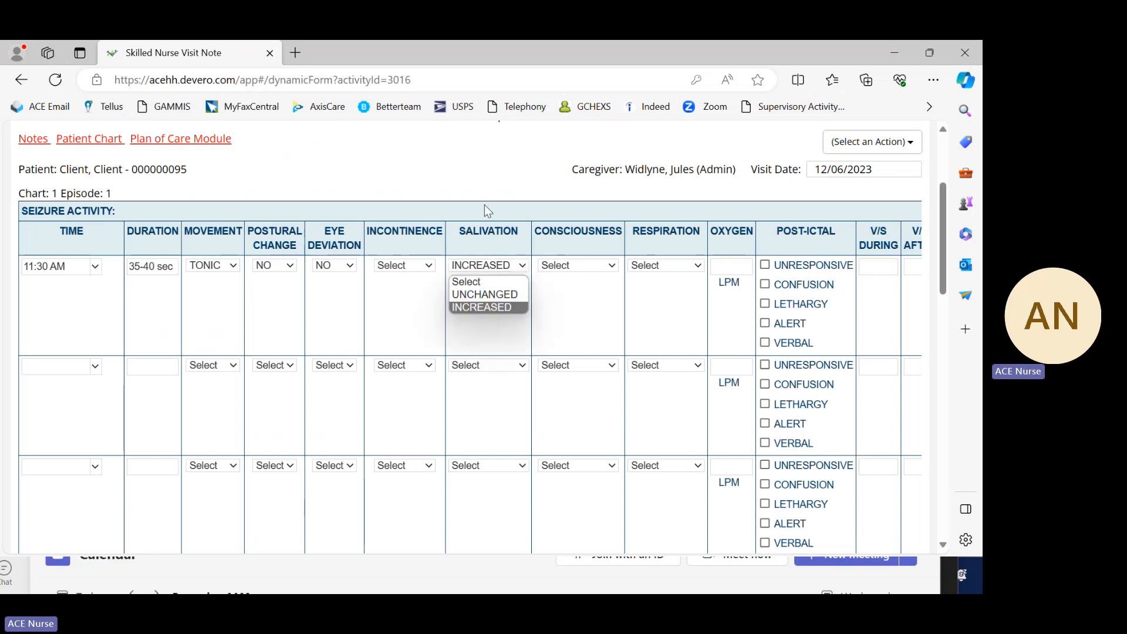
{"action": "left_click", "coordinate": [504, 294]}
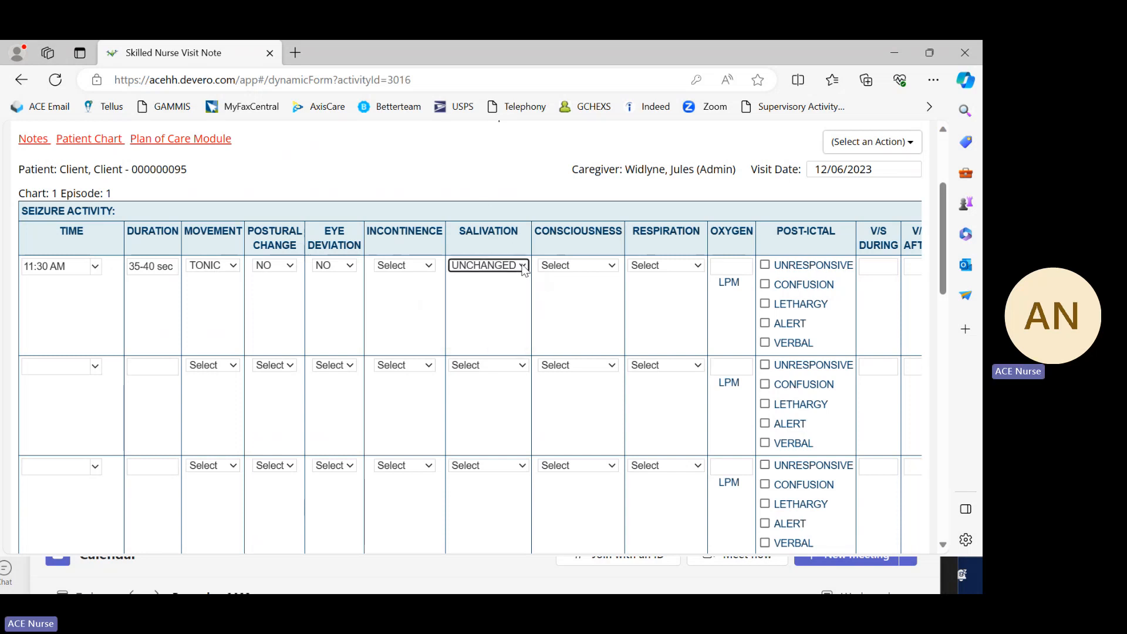
{"action": "left_click", "coordinate": [522, 266]}
{"action": "left_click", "coordinate": [509, 294]}
{"action": "left_click", "coordinate": [522, 266]}
{"action": "left_click", "coordinate": [515, 278]}
{"action": "left_click", "coordinate": [521, 266]}
{"action": "left_click", "coordinate": [509, 294]}
{"action": "left_click", "coordinate": [525, 271]}
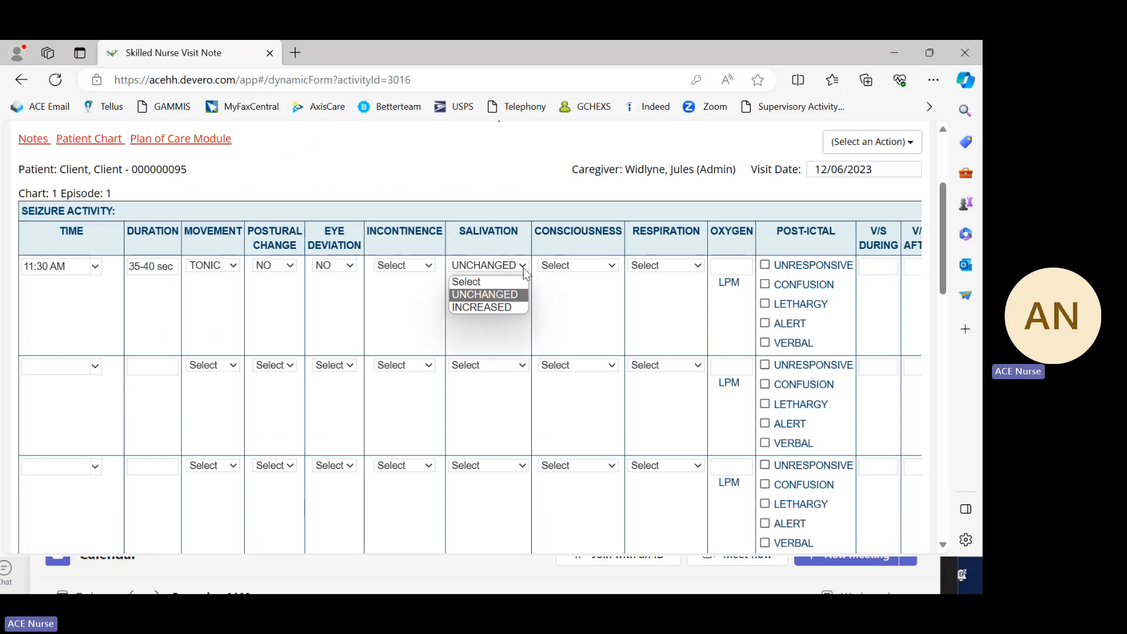
{"action": "left_click", "coordinate": [503, 308]}
{"action": "left_click", "coordinate": [521, 269]}
{"action": "left_click", "coordinate": [514, 296]}
Step: Set the salivation of the first seizure entry to INCREASED
{"action": "left_click", "coordinate": [524, 268]}
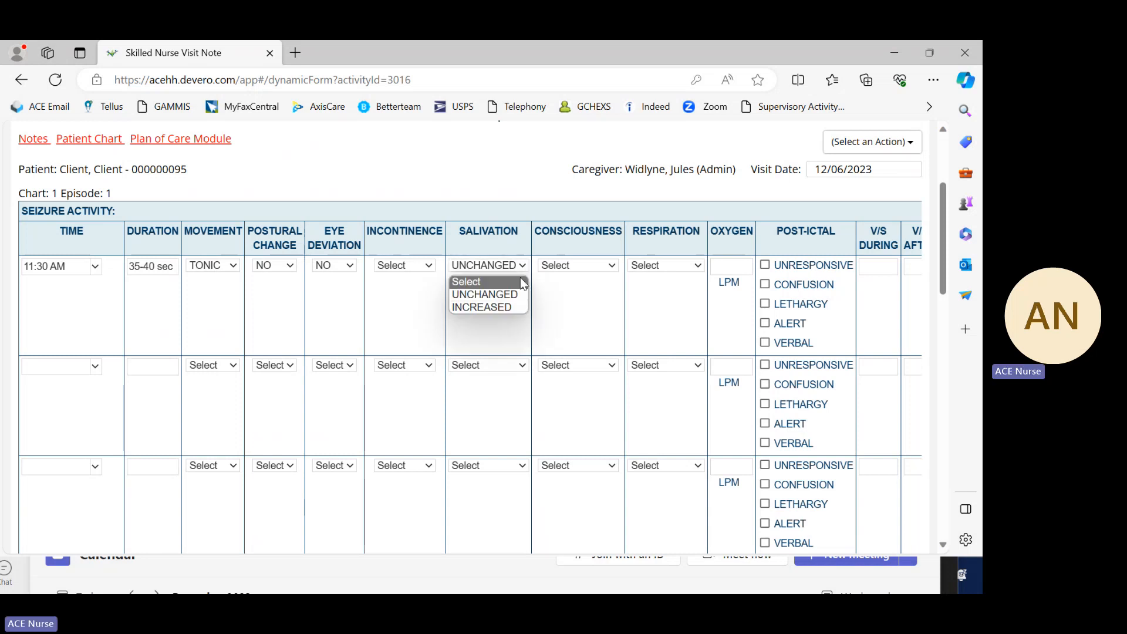
{"action": "left_click", "coordinate": [501, 308]}
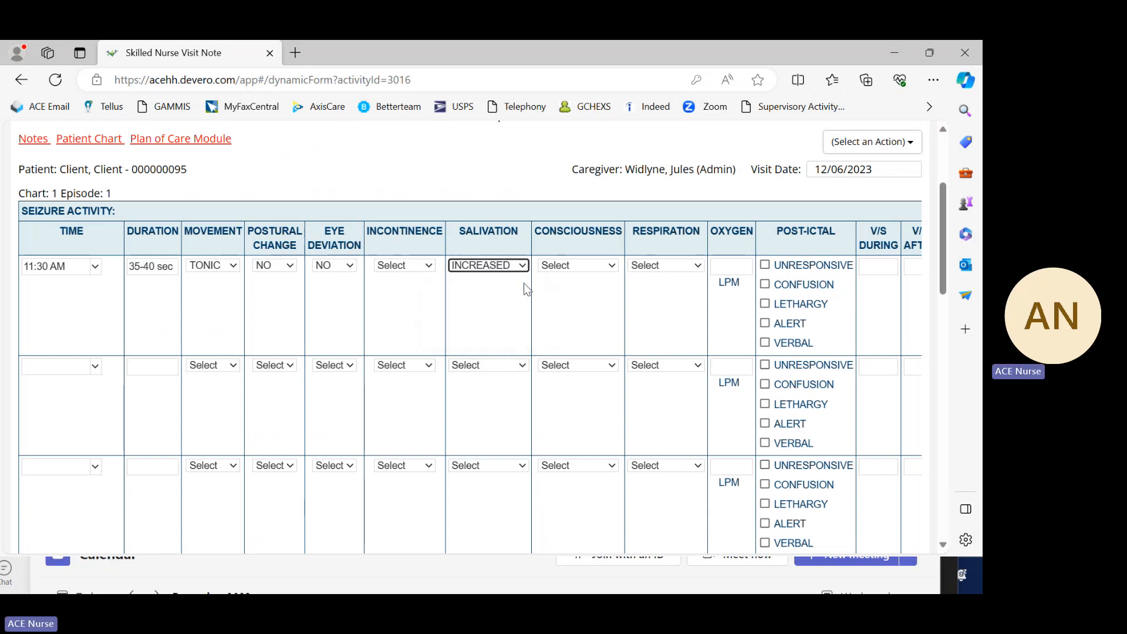
{"action": "left_click", "coordinate": [524, 267]}
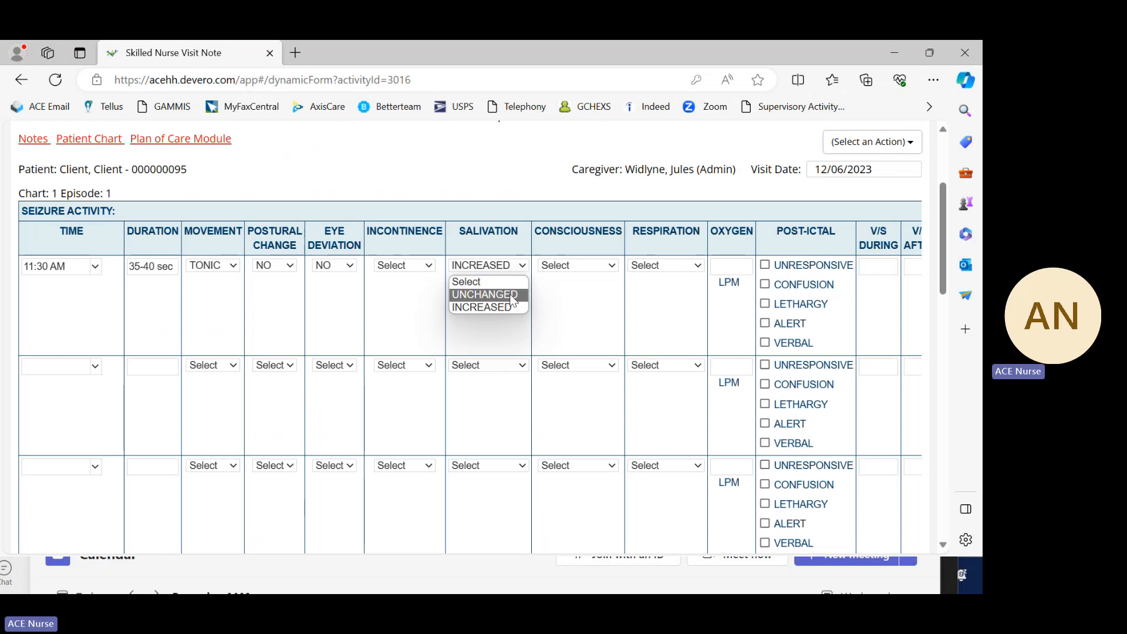
{"action": "left_click", "coordinate": [503, 307]}
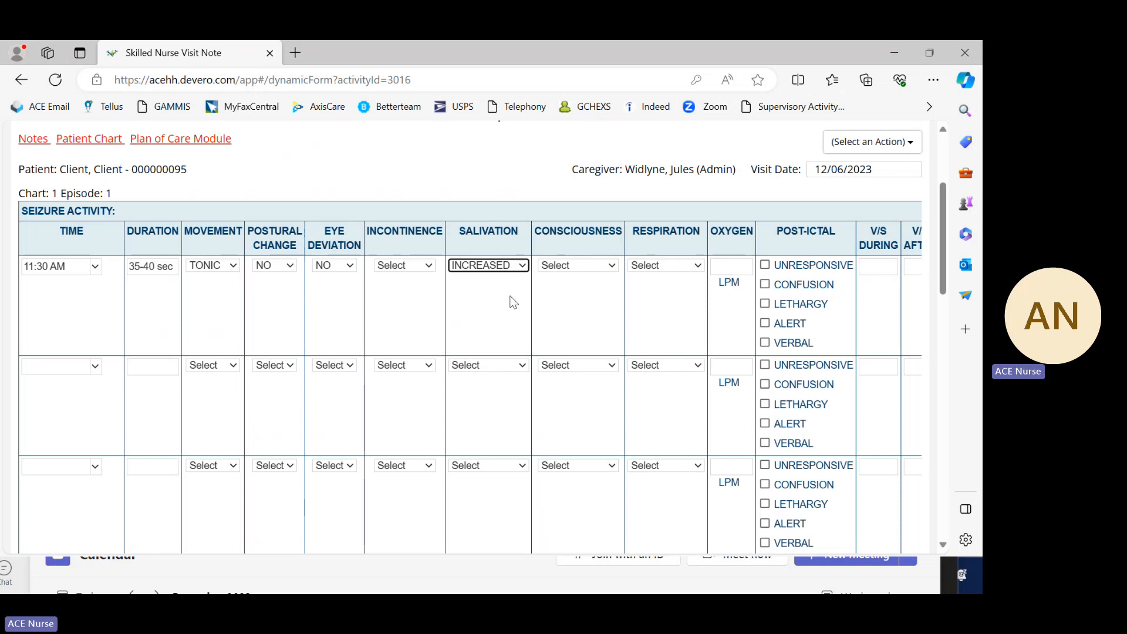
Step: Record the consciousness of the first seizure entry, trying UNCHANGED and settling on LOSS
{"action": "left_click", "coordinate": [612, 268]}
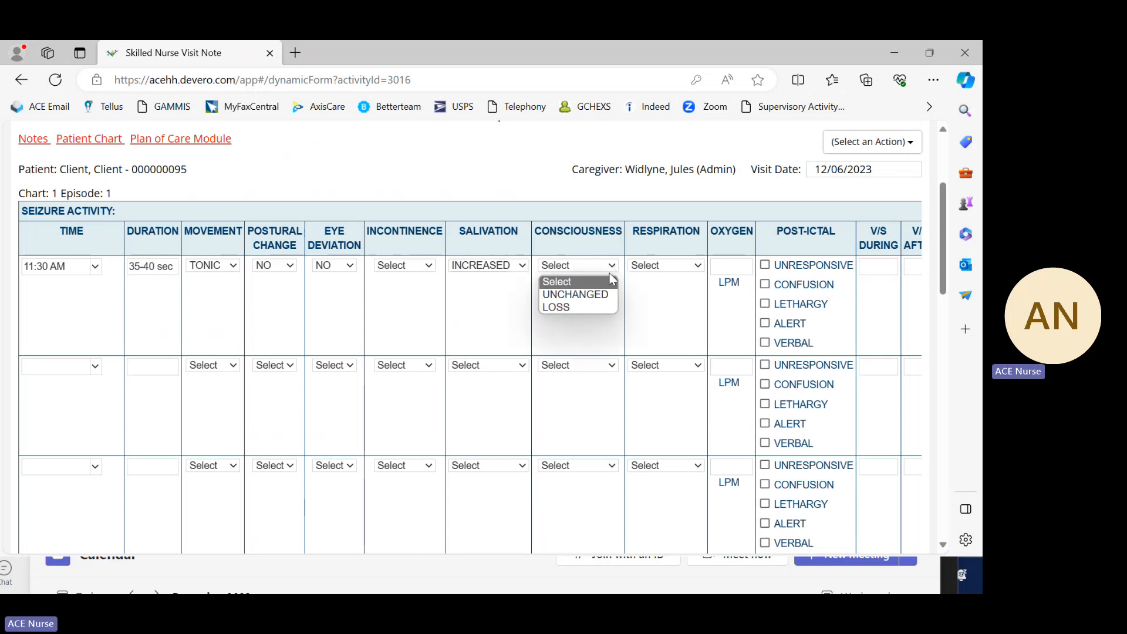
{"action": "left_click", "coordinate": [594, 308]}
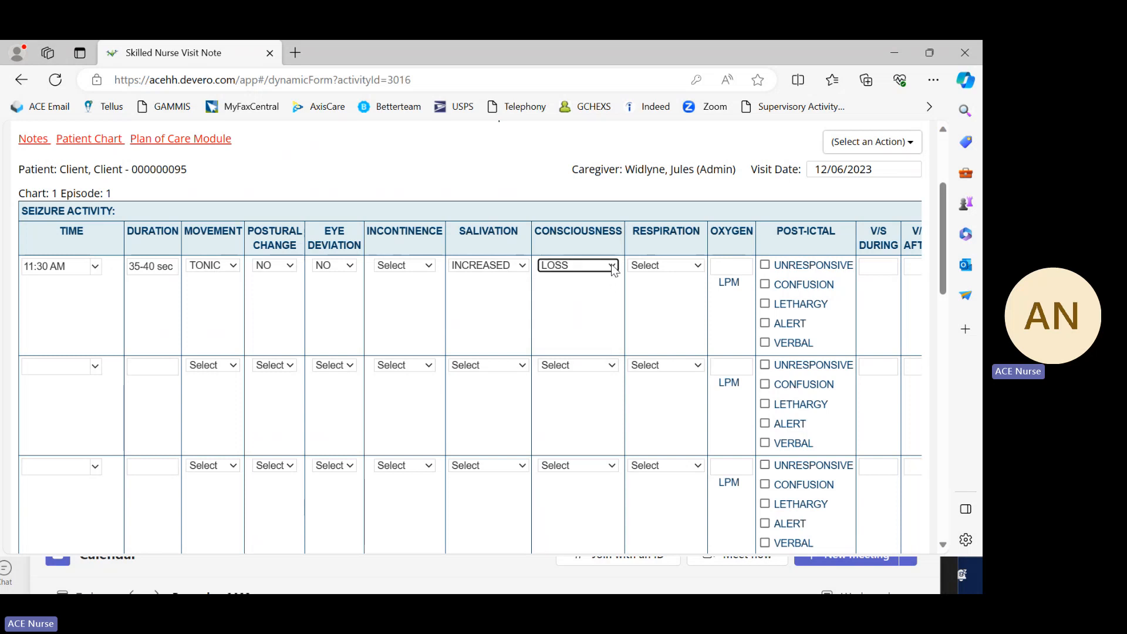
{"action": "left_click", "coordinate": [614, 269]}
{"action": "left_click", "coordinate": [604, 295]}
{"action": "left_click", "coordinate": [613, 270]}
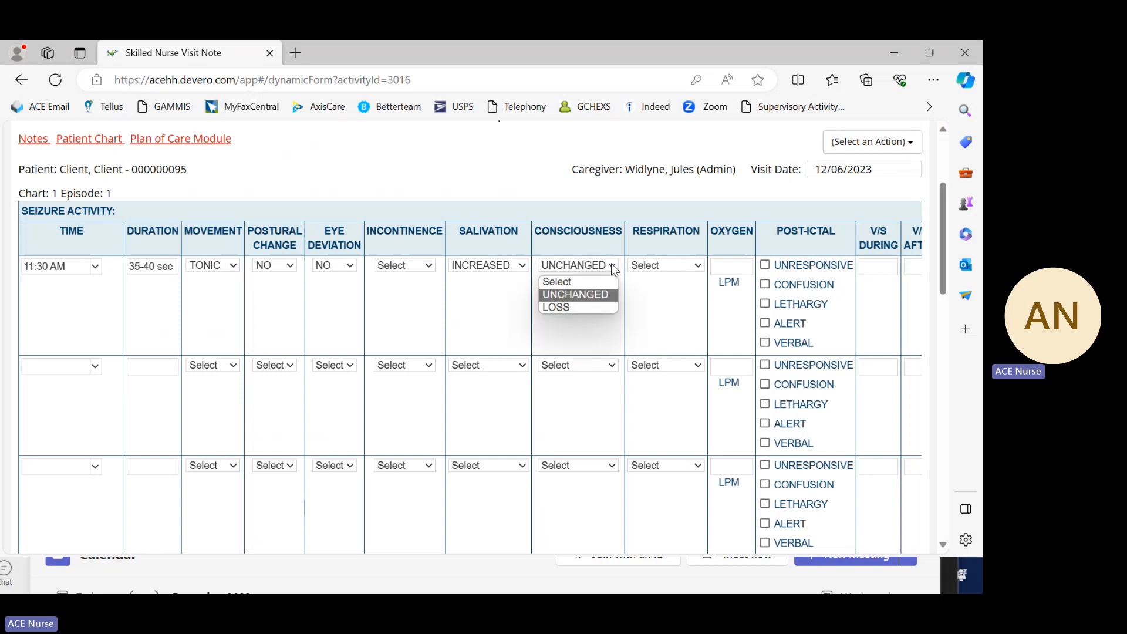
{"action": "left_click", "coordinate": [595, 307]}
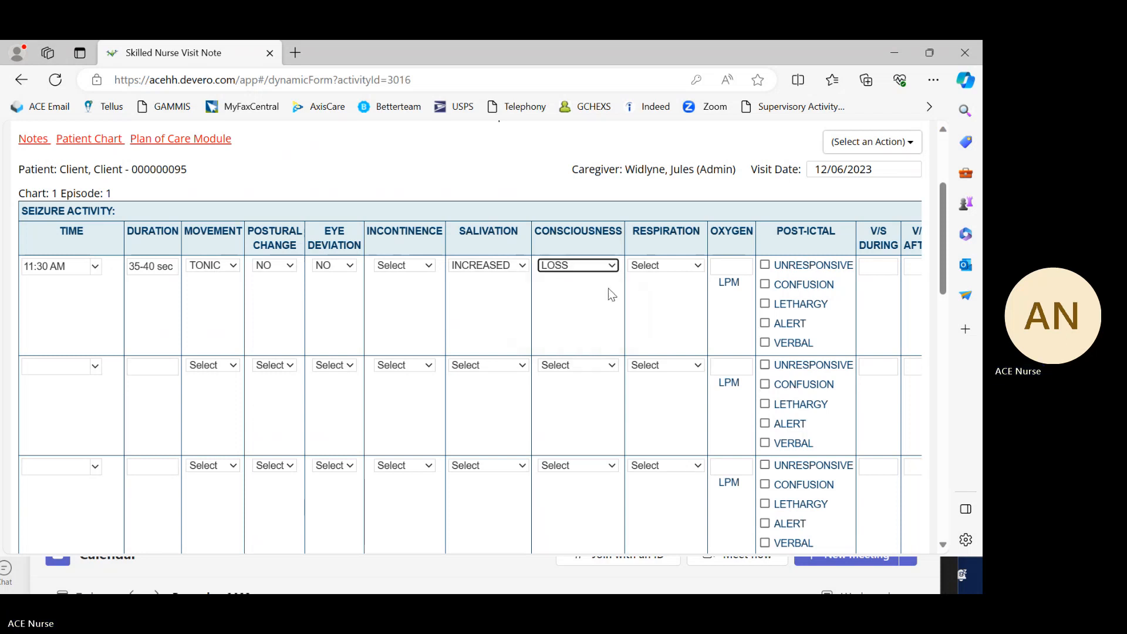
{"action": "left_click", "coordinate": [613, 269]}
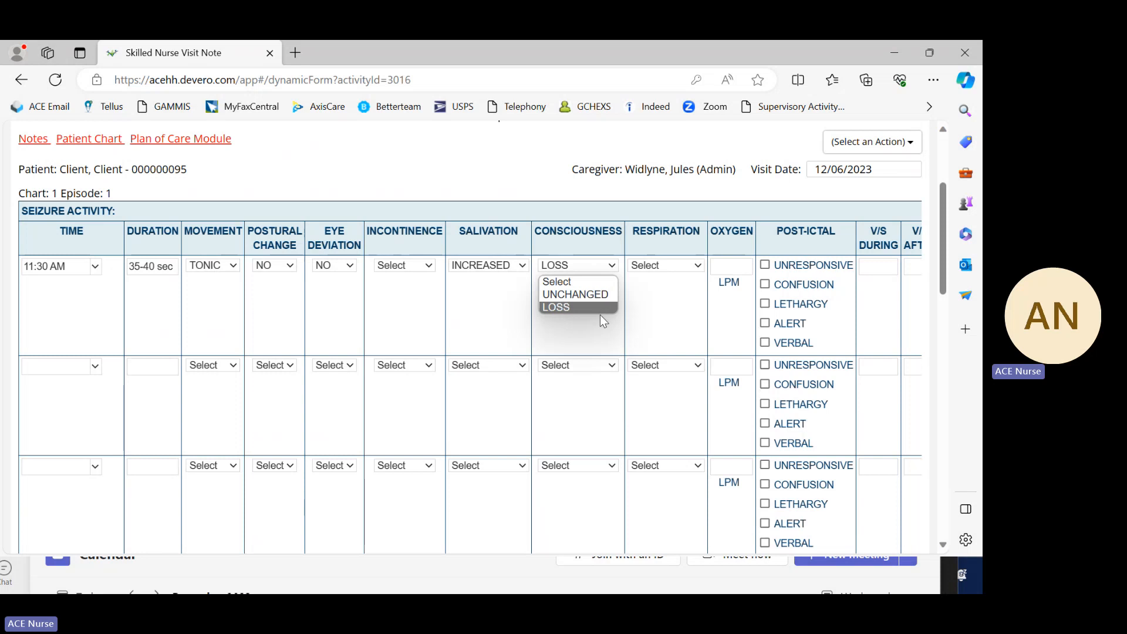
{"action": "left_click", "coordinate": [597, 198]}
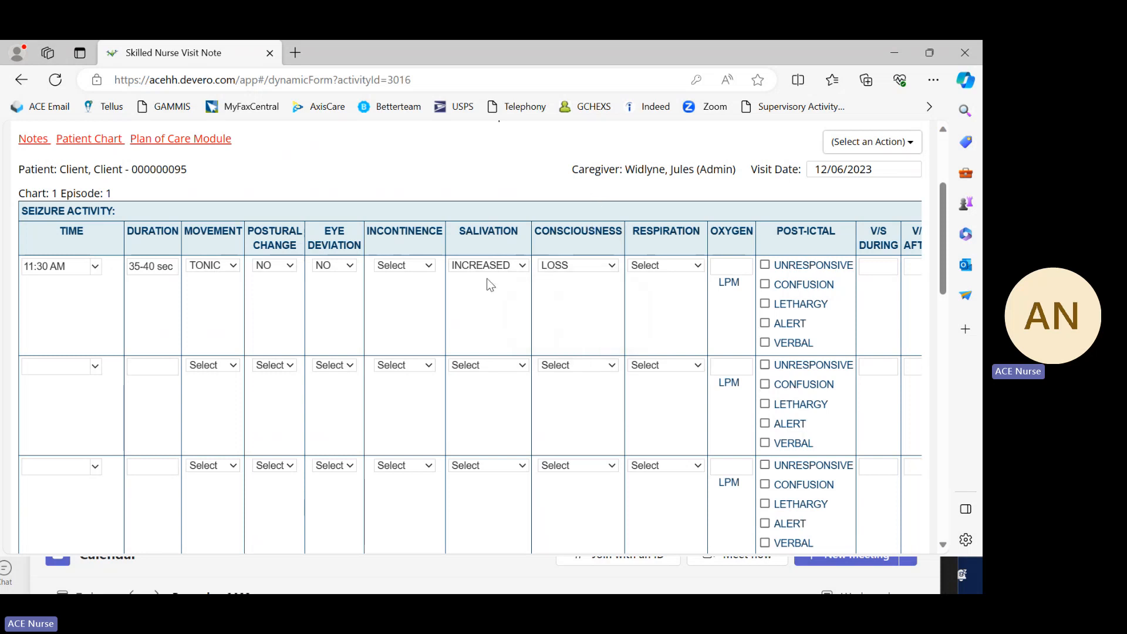
{"action": "left_click", "coordinate": [432, 268]}
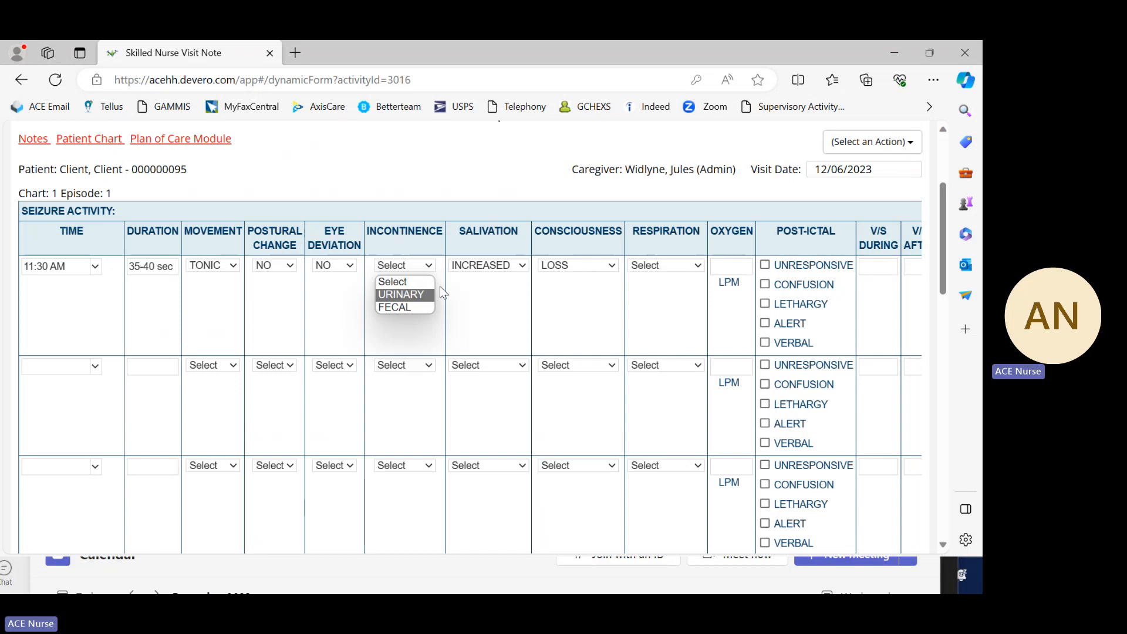
{"action": "left_click", "coordinate": [435, 264]}
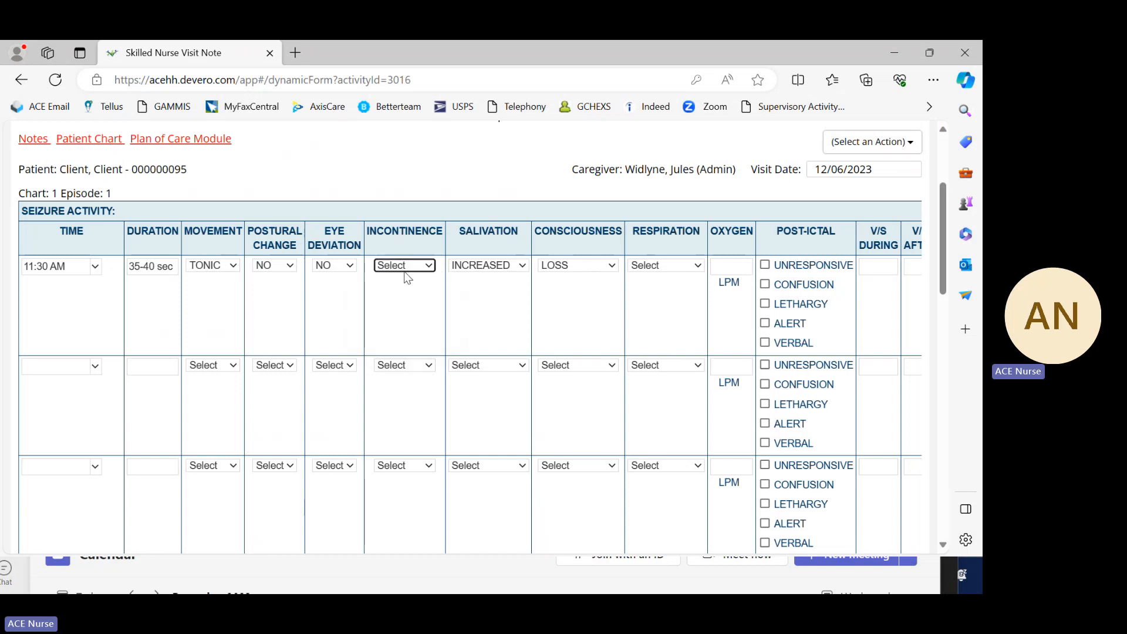
Step: Set the respiration of the first seizure entry to OTHER
{"action": "left_click", "coordinate": [699, 268]}
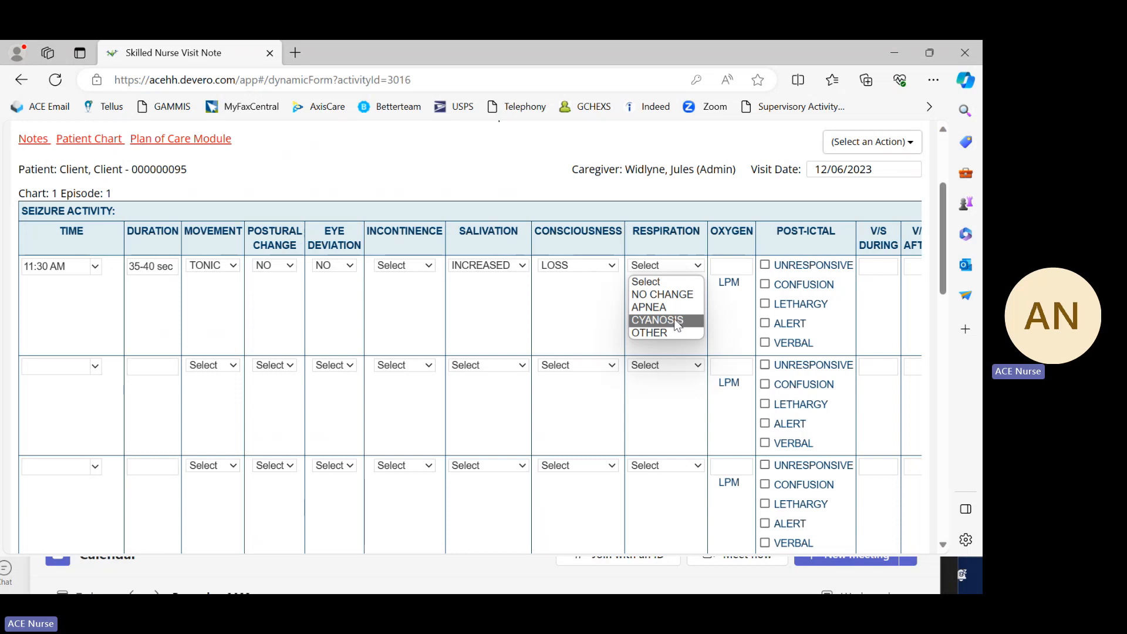
{"action": "left_click", "coordinate": [663, 332]}
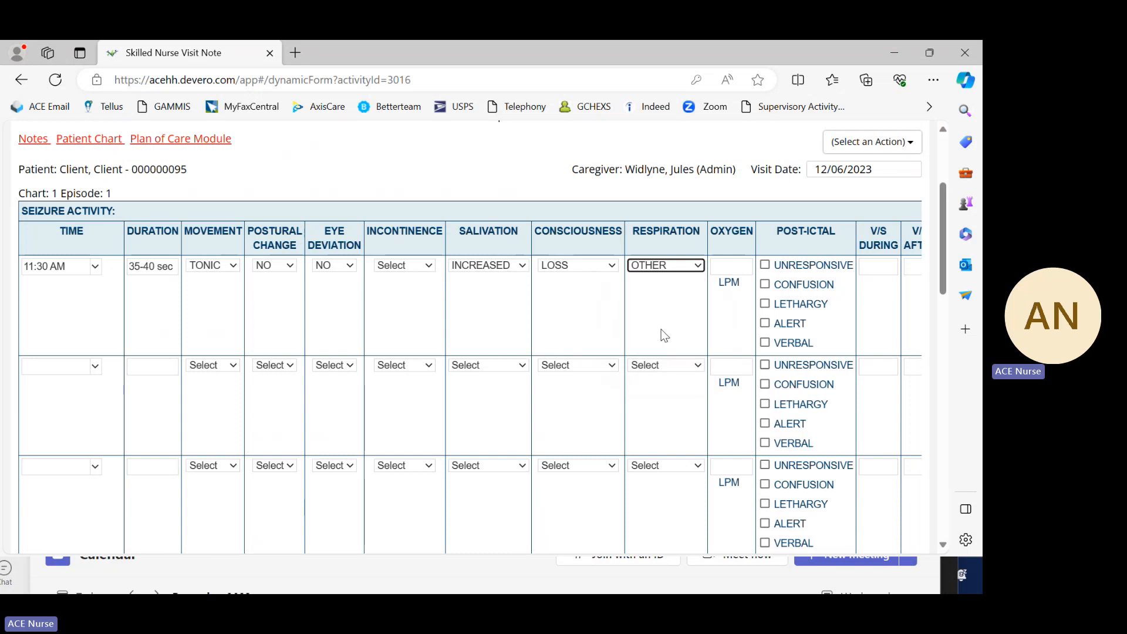
{"action": "left_click", "coordinate": [670, 319]}
Step: Bring the comments column of the seizure activity table into view and activate the first entry's comments field
{"action": "scroll", "coordinate": [699, 327], "scroll_direction": "down", "scroll_amount": 5}
{"action": "scroll", "coordinate": [744, 364], "scroll_direction": "up", "scroll_amount": 5}
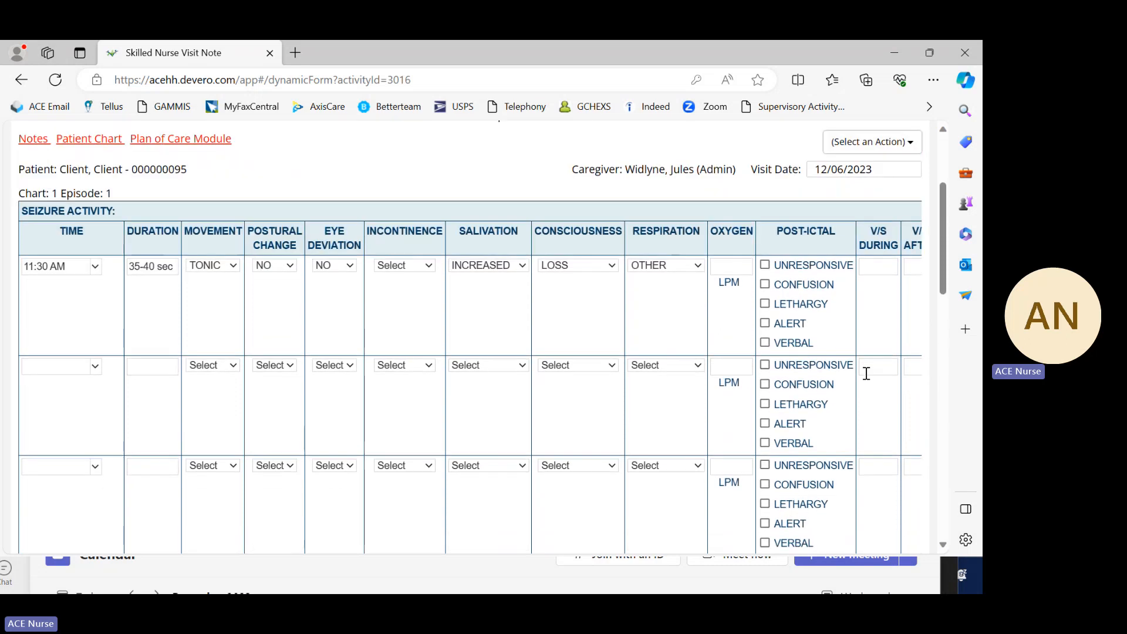
{"action": "scroll", "coordinate": [865, 387], "scroll_direction": "down", "scroll_amount": 10}
{"action": "left_click", "coordinate": [913, 330]}
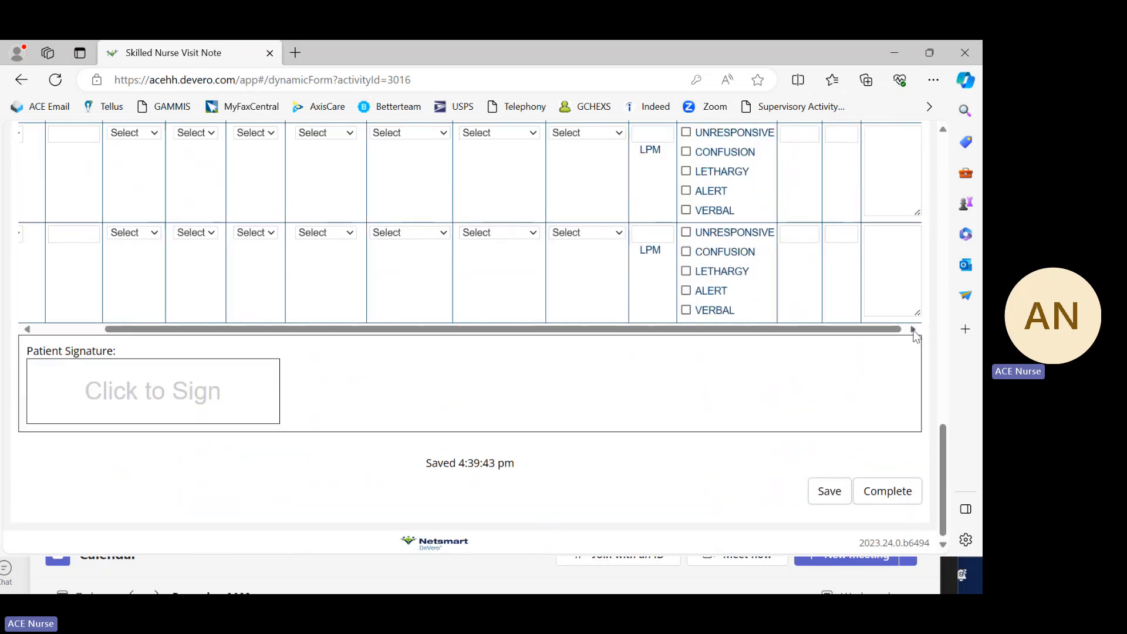
{"action": "left_click_drag", "start_coordinate": [940, 437], "coordinate": [930, 237]}
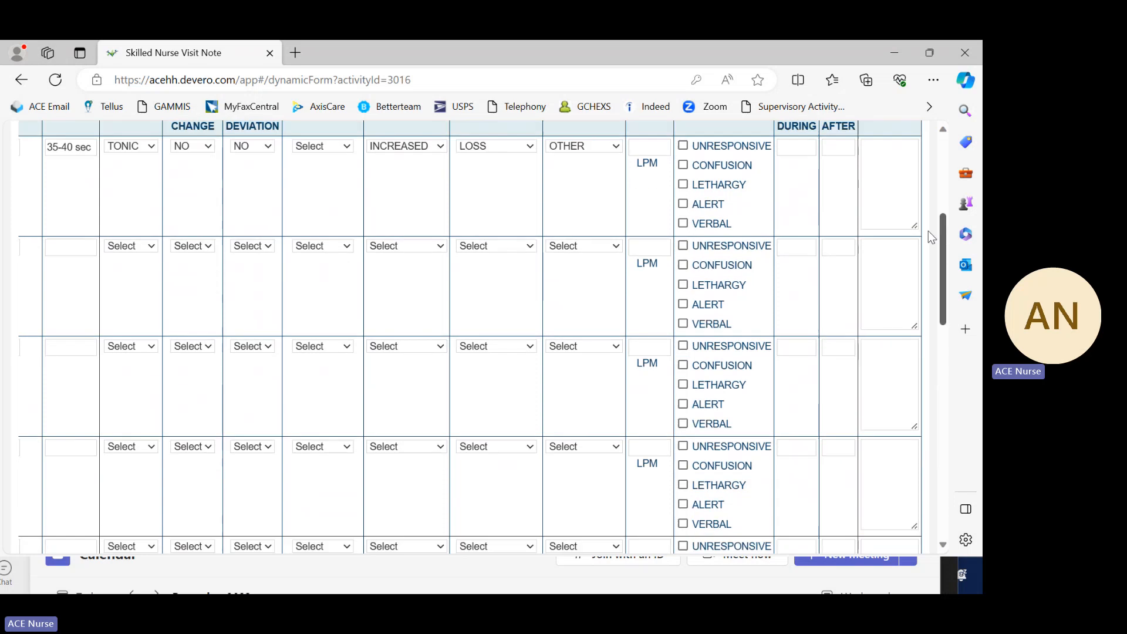
{"action": "scroll", "coordinate": [921, 195], "scroll_direction": "up", "scroll_amount": 3}
{"action": "scroll", "coordinate": [922, 205], "scroll_direction": "down", "scroll_amount": 1}
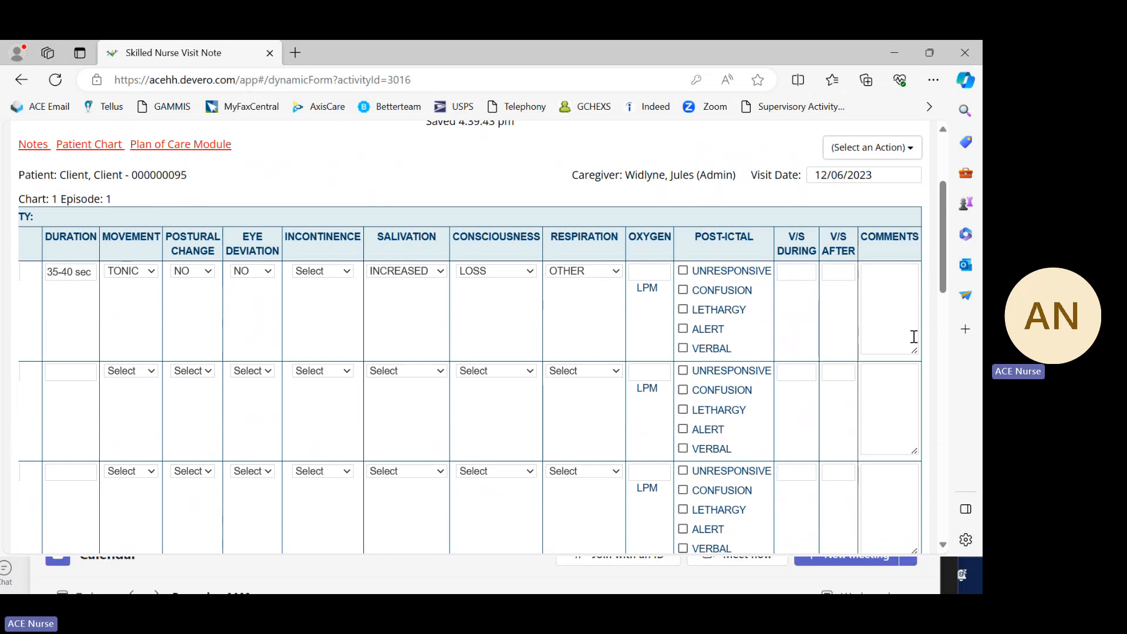
{"action": "left_click", "coordinate": [891, 286]}
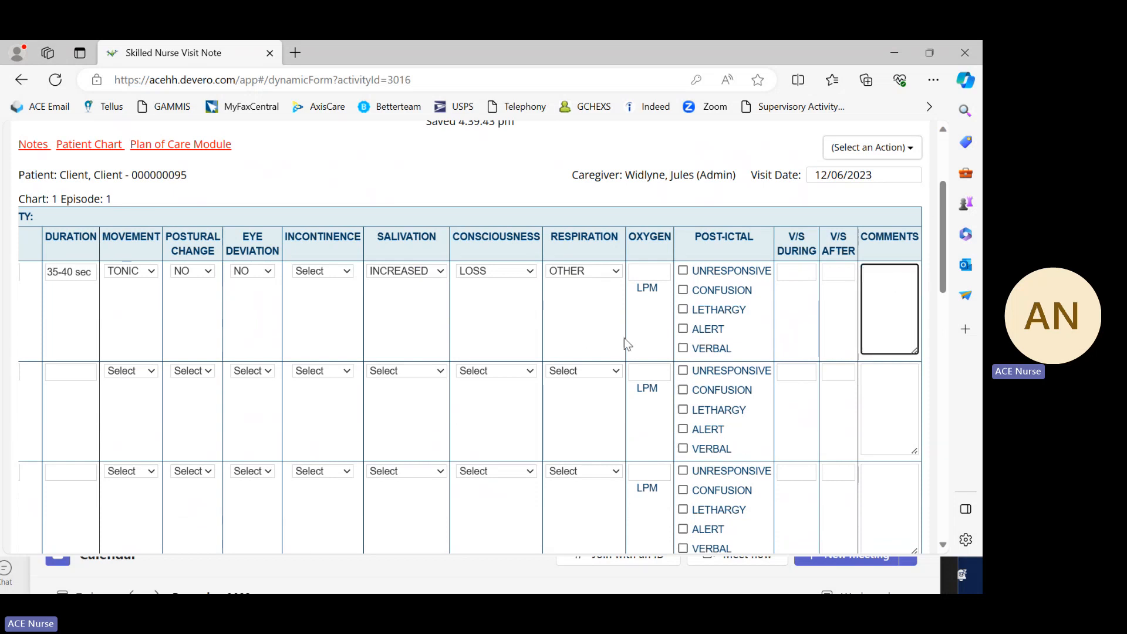
Step: Change the respiration of the first seizure entry to NO CHANGE
{"action": "left_click", "coordinate": [616, 270]}
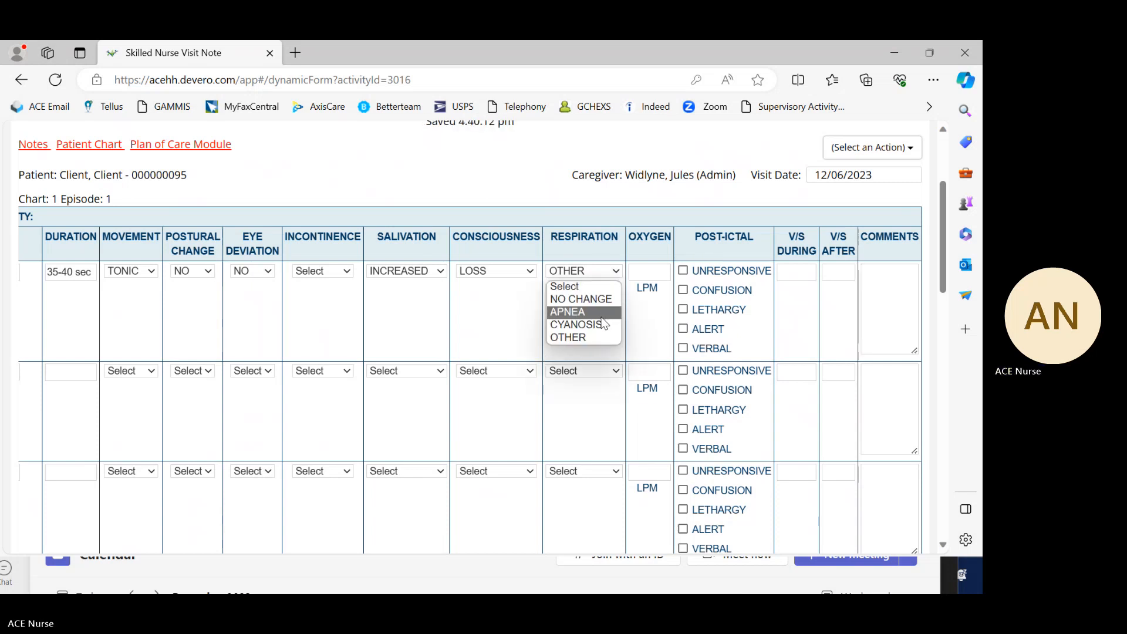
{"action": "left_click", "coordinate": [607, 296]}
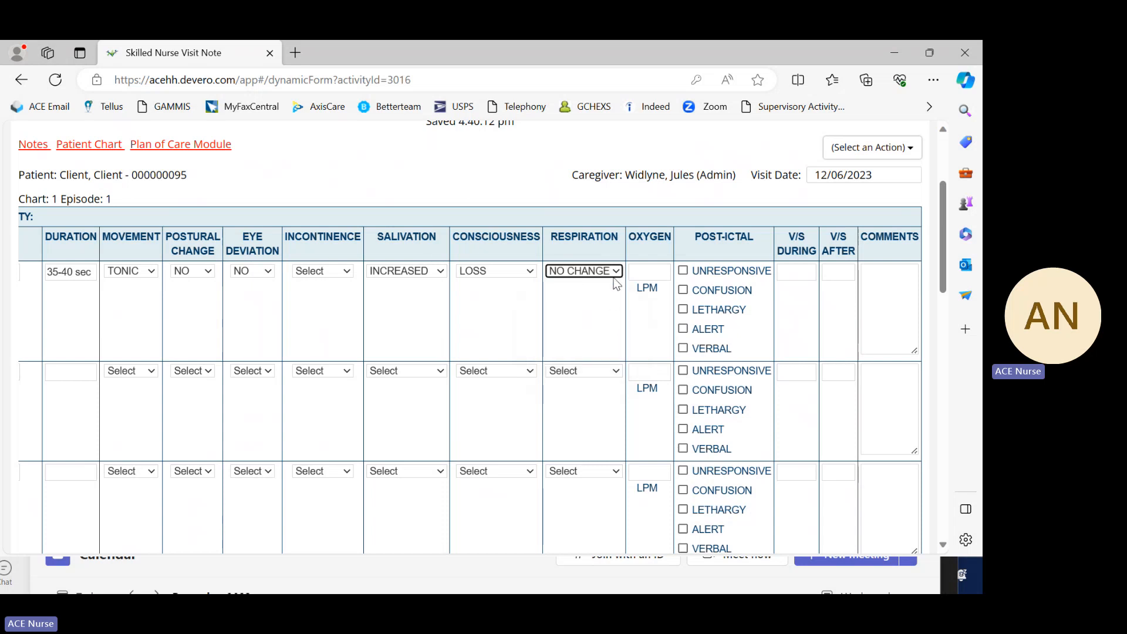
Step: Try CYANOSIS and APNEA as the respiration of the first seizure entry
{"action": "left_click", "coordinate": [615, 273]}
{"action": "left_click", "coordinate": [592, 324]}
{"action": "left_click", "coordinate": [617, 273]}
{"action": "left_click", "coordinate": [583, 309]}
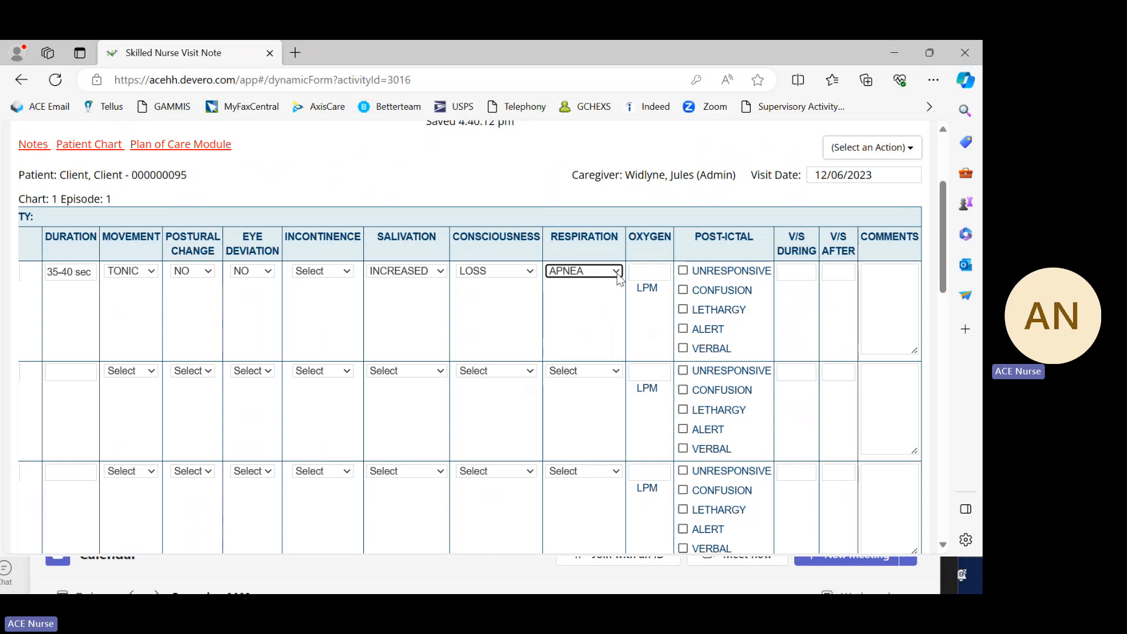
Step: Set the respiration of the first seizure entry to OTHER and activate its comments field
{"action": "left_click", "coordinate": [617, 273]}
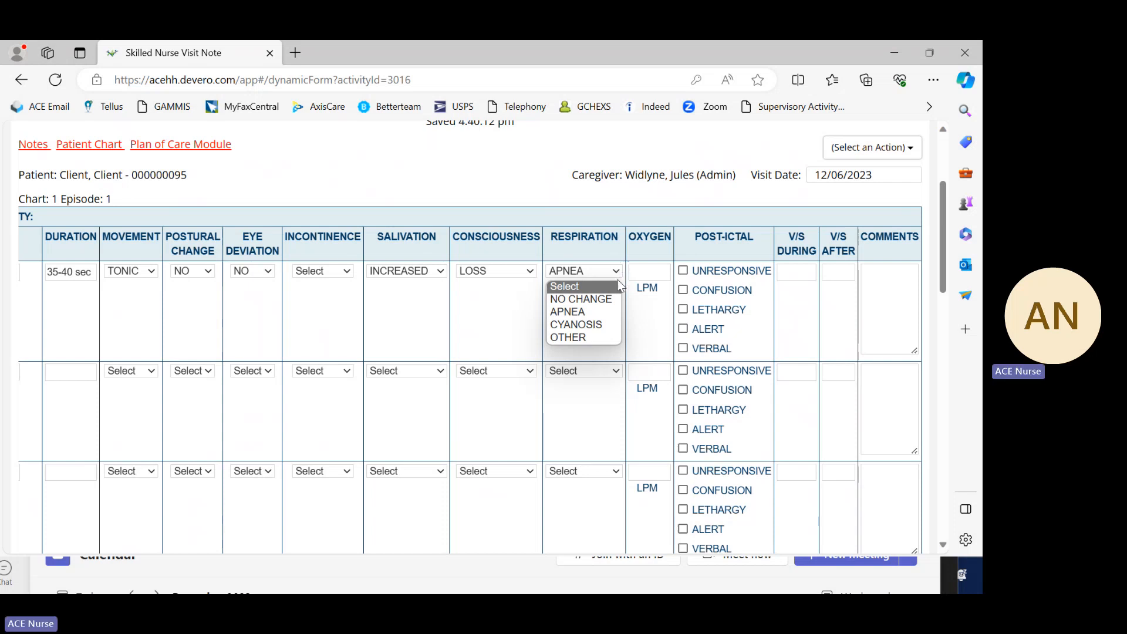
{"action": "left_click", "coordinate": [597, 337]}
{"action": "left_click", "coordinate": [900, 293]}
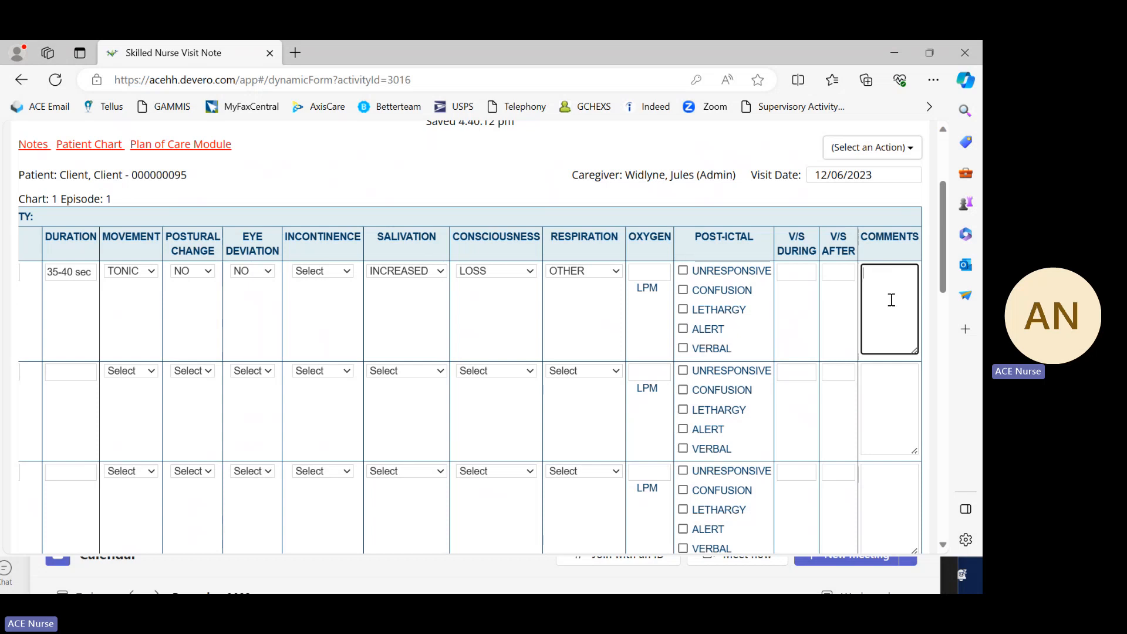
Step: Enter N/A as the vital signs during the seizure for the first entry
{"action": "left_click", "coordinate": [806, 271]}
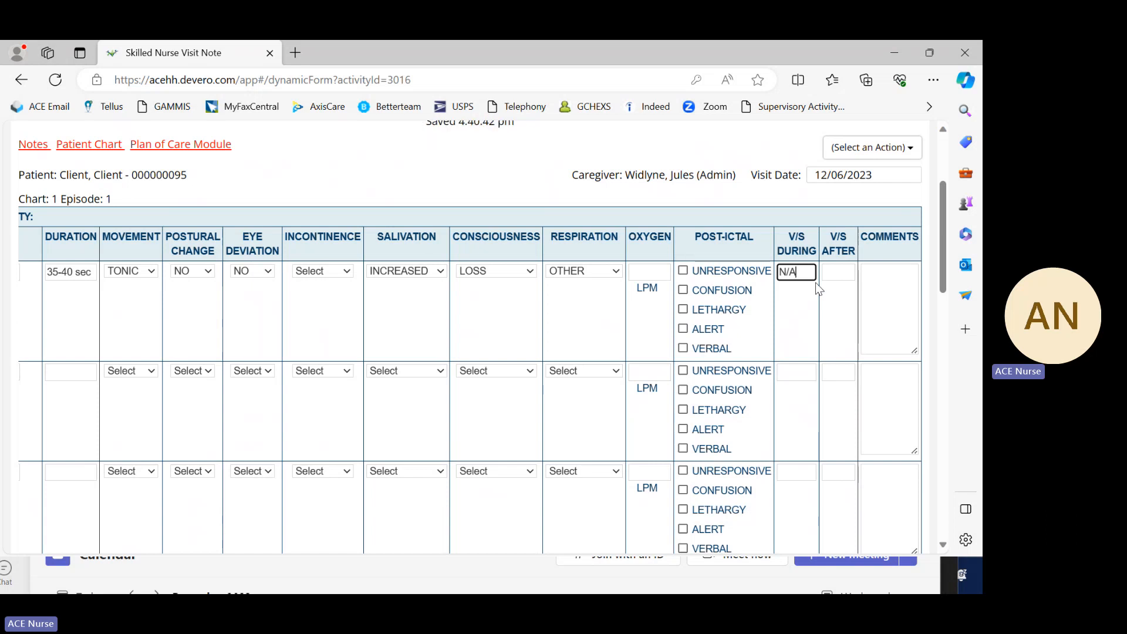
{"action": "left_click", "coordinate": [835, 271]}
{"action": "left_click", "coordinate": [851, 343]}
Step: Enter BP 112/76 as the vital signs after the seizure for the first entry
{"action": "left_click", "coordinate": [839, 271]}
{"action": "type", "text": "BP 122"}
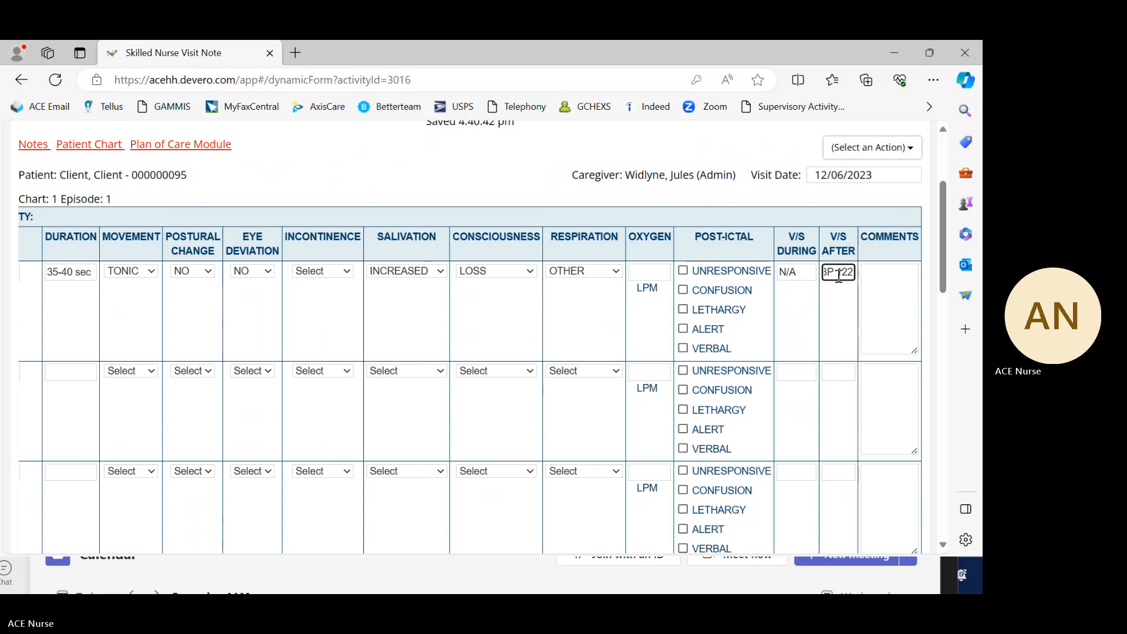
{"action": "type", "text": "/"}
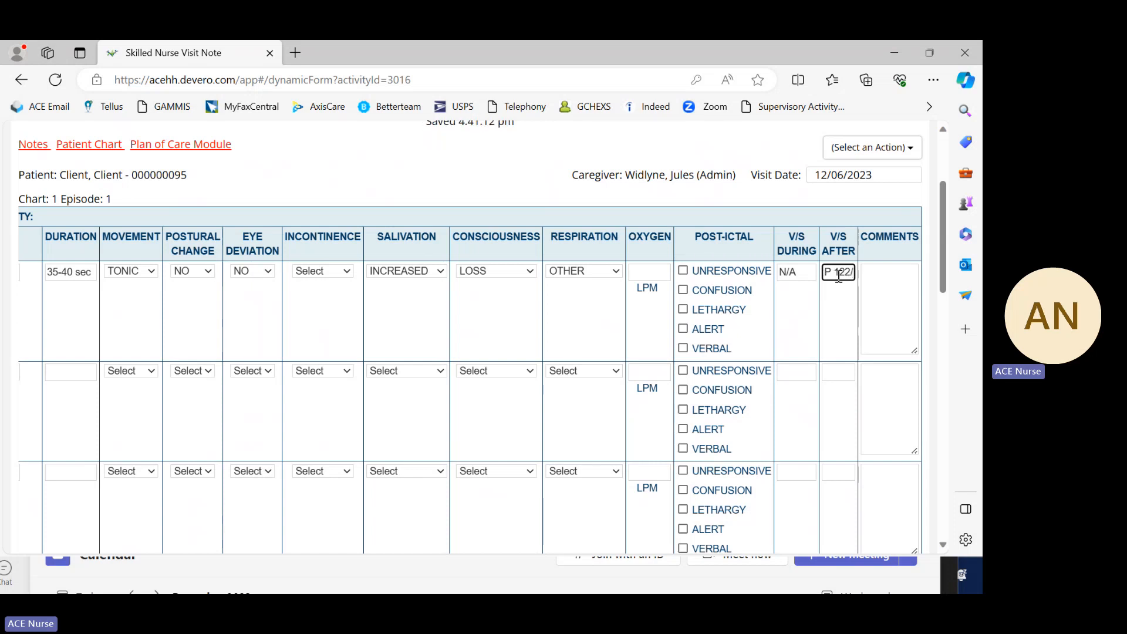
{"action": "type", "text": "76"}
{"action": "key", "text": "BackSpace"}
Step: Try to append RR 14 and a temperature label after the blood pressure in the first entry's vital signs after the seizure
{"action": "key", "text": "BackSpace"}
{"action": "key", "text": "BackSpace"}
{"action": "key", "text": "BackSpace"}
{"action": "key", "text": "BackSpace"}
{"action": "type", "text": "12/"}
{"action": "type", "text": "76"}
{"action": "type", "text": ", "}
{"action": "type", "text": "RR"}
{"action": "type", "text": " 18"}
{"action": "type", "text": ","}
{"action": "key", "text": "BackSpace"}
{"action": "key", "text": "BackSpace"}
{"action": "type", "text": "4"}
{"action": "scroll", "coordinate": [845, 290], "scroll_direction": "down", "scroll_amount": 1}
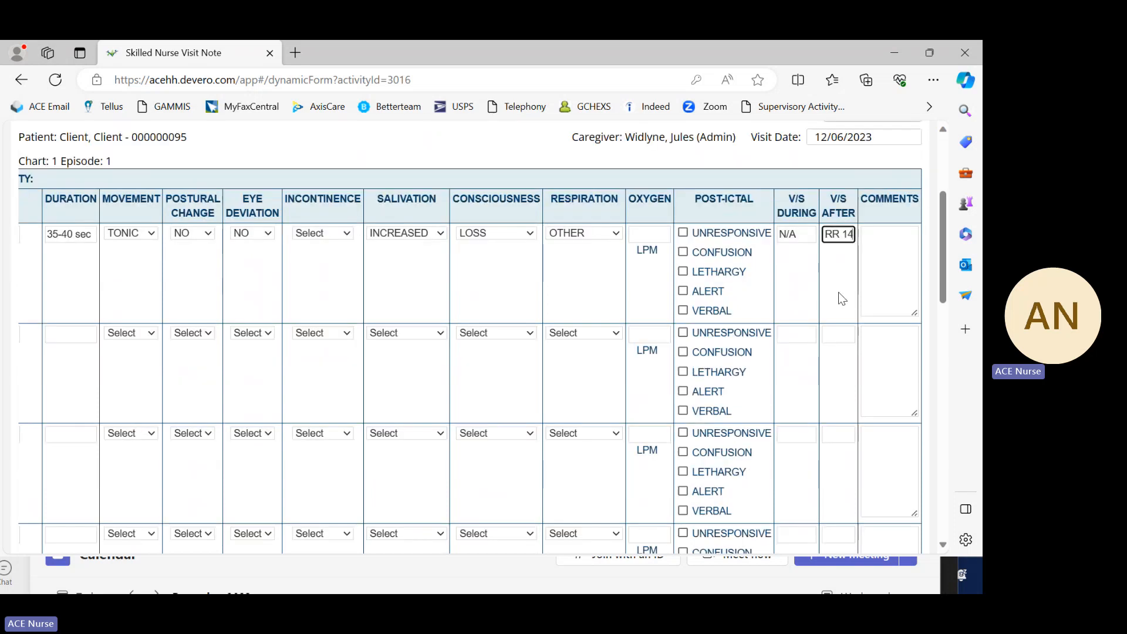
{"action": "scroll", "coordinate": [850, 296], "scroll_direction": "up", "scroll_amount": 2}
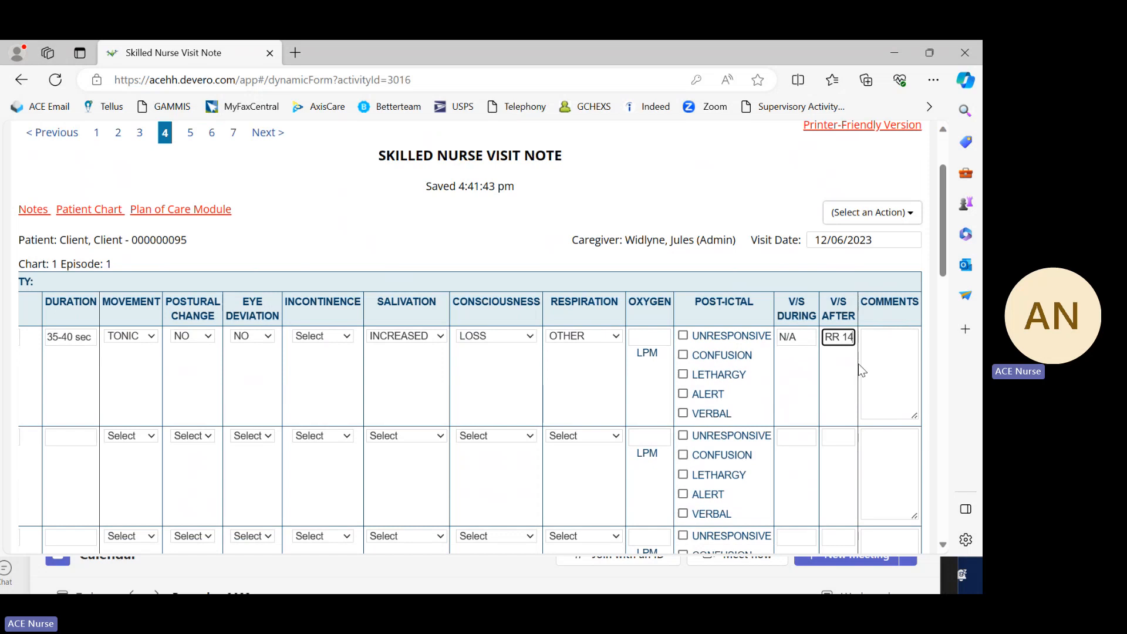
{"action": "type", "text": ", tem"}
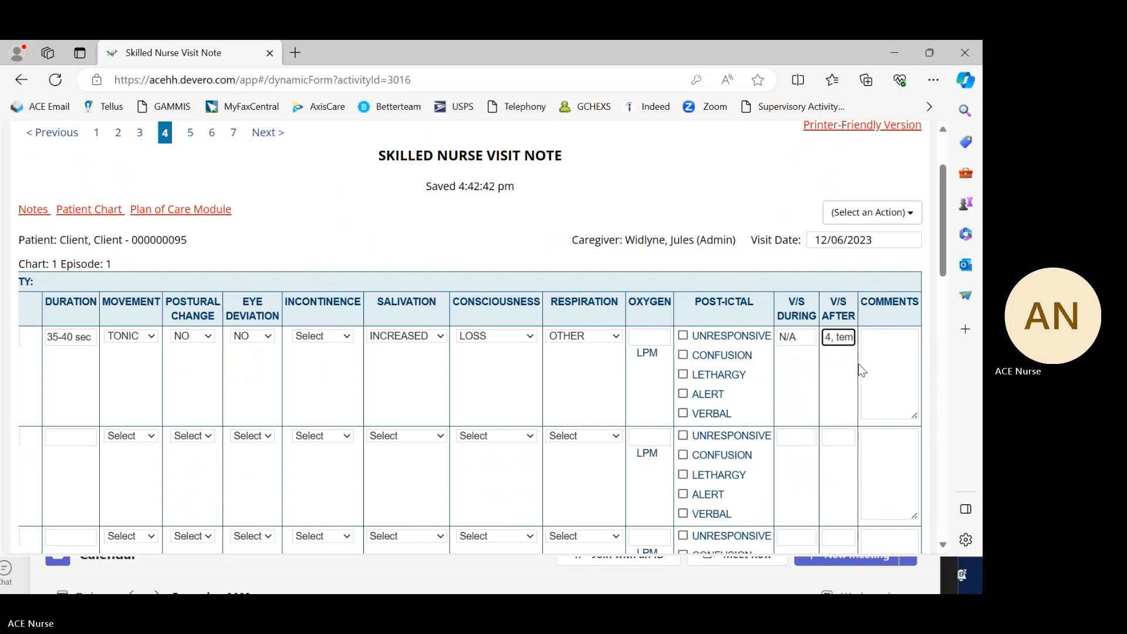
{"action": "key", "text": "BackSpace"}
{"action": "key", "text": "BackSpace"}
{"action": "key", "text": "BackSpace"}
{"action": "key", "text": "BackSpace"}
{"action": "key", "text": "BackSpace"}
{"action": "key", "text": "BackSpace"}
{"action": "key", "text": "BackSpace"}
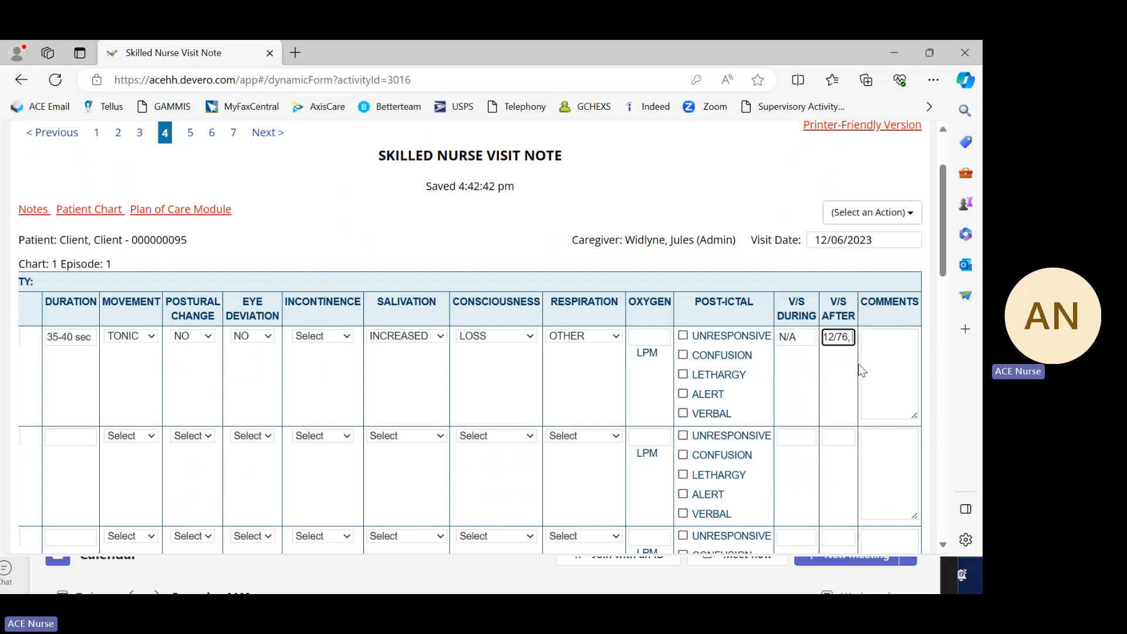
Step: Append heart rate 65 and RR 18 after the blood pressure in the first entry's vital signs after the seizure
{"action": "type", "text": "eart"}
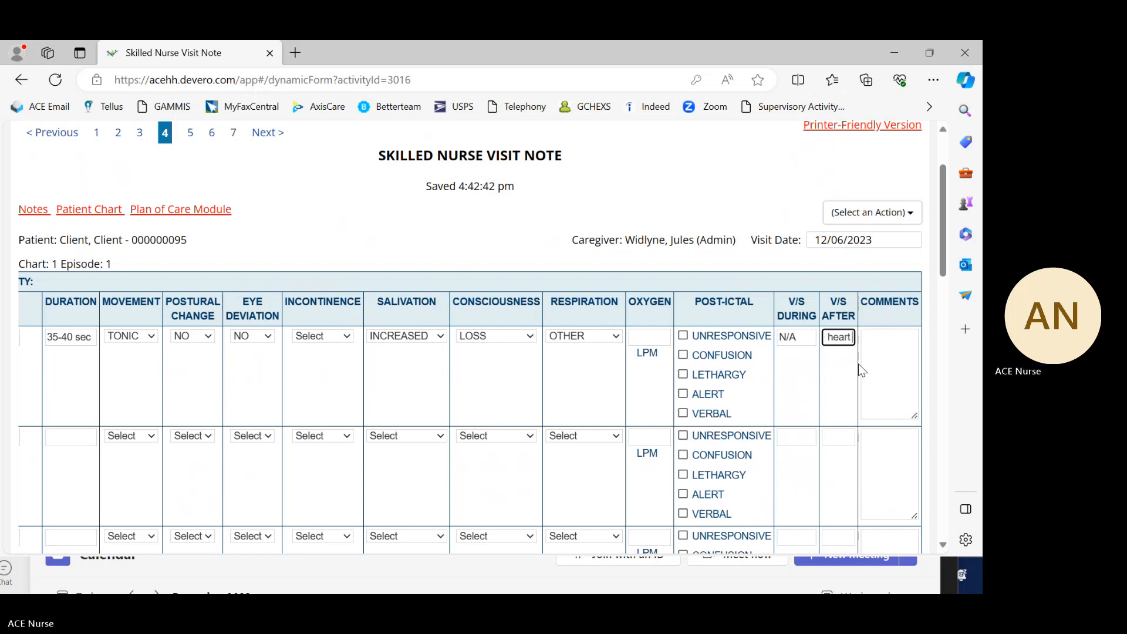
{"action": "type", "text": " rate"}
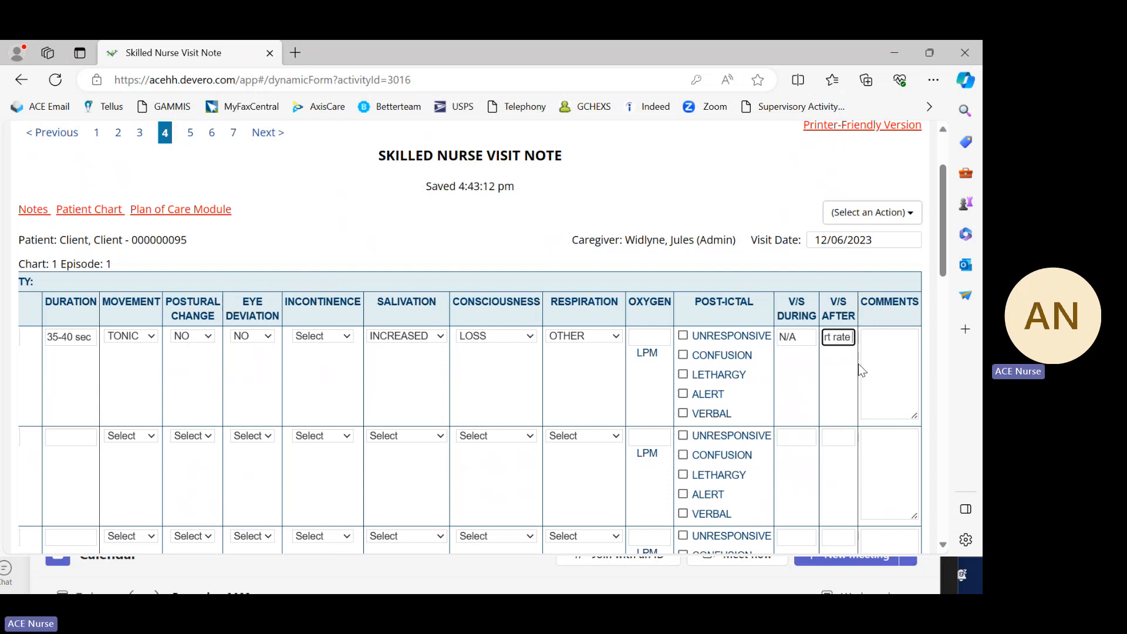
{"action": "type", "text": "65,"}
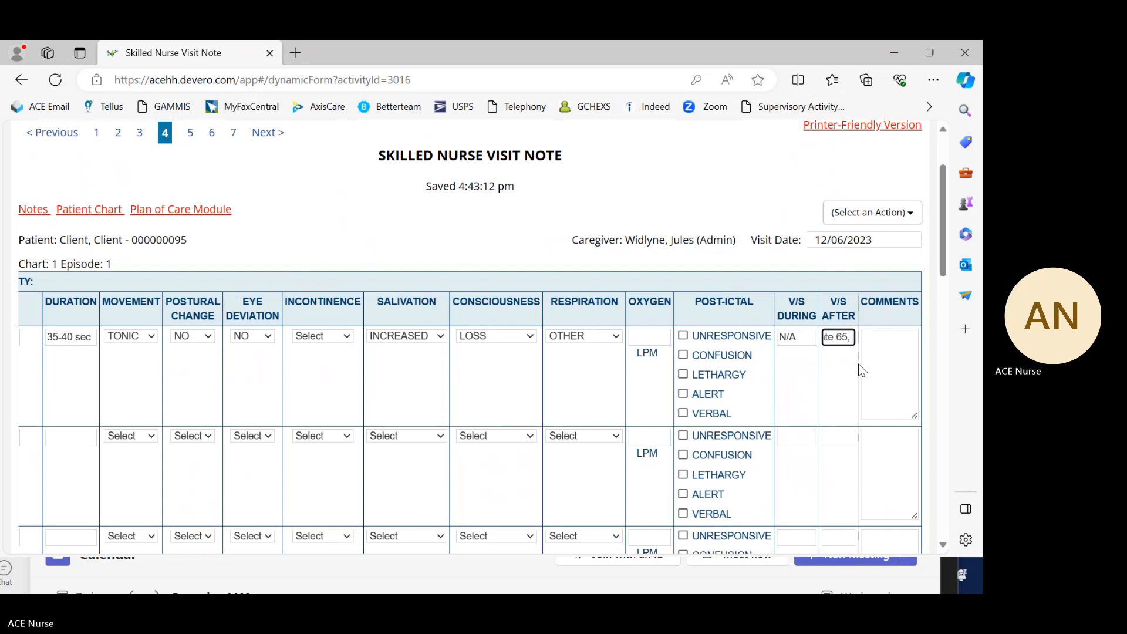
{"action": "type", "text": "RR"}
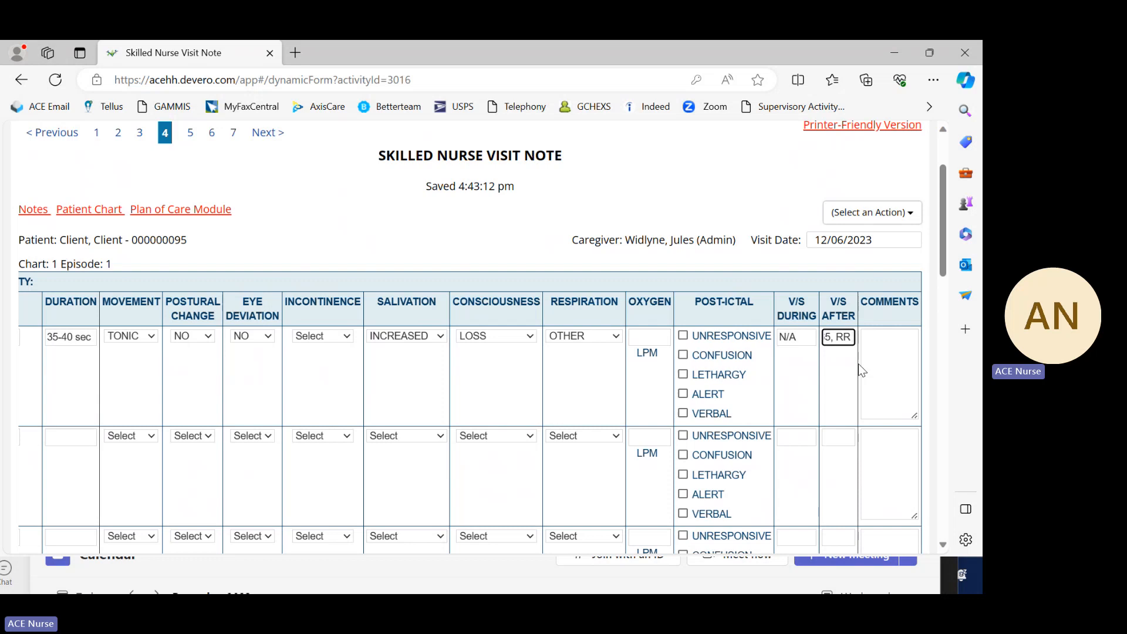
{"action": "type", "text": " 18"}
{"action": "type", "text": "8"}
{"action": "key", "text": "BackSpace"}
{"action": "left_click", "coordinate": [848, 368]}
{"action": "scroll", "coordinate": [836, 375], "scroll_direction": "down", "scroll_amount": 2}
{"action": "scroll", "coordinate": [835, 294], "scroll_direction": "up", "scroll_amount": 2}
{"action": "scroll", "coordinate": [836, 301], "scroll_direction": "down", "scroll_amount": 1}
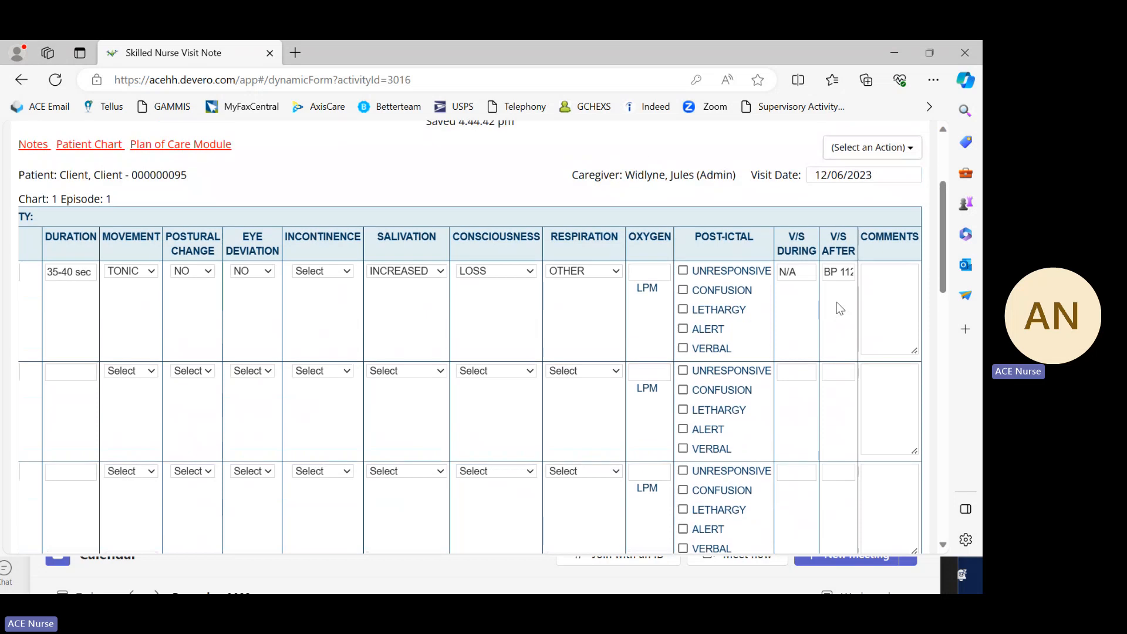
{"action": "scroll", "coordinate": [836, 302], "scroll_direction": "up", "scroll_amount": 2}
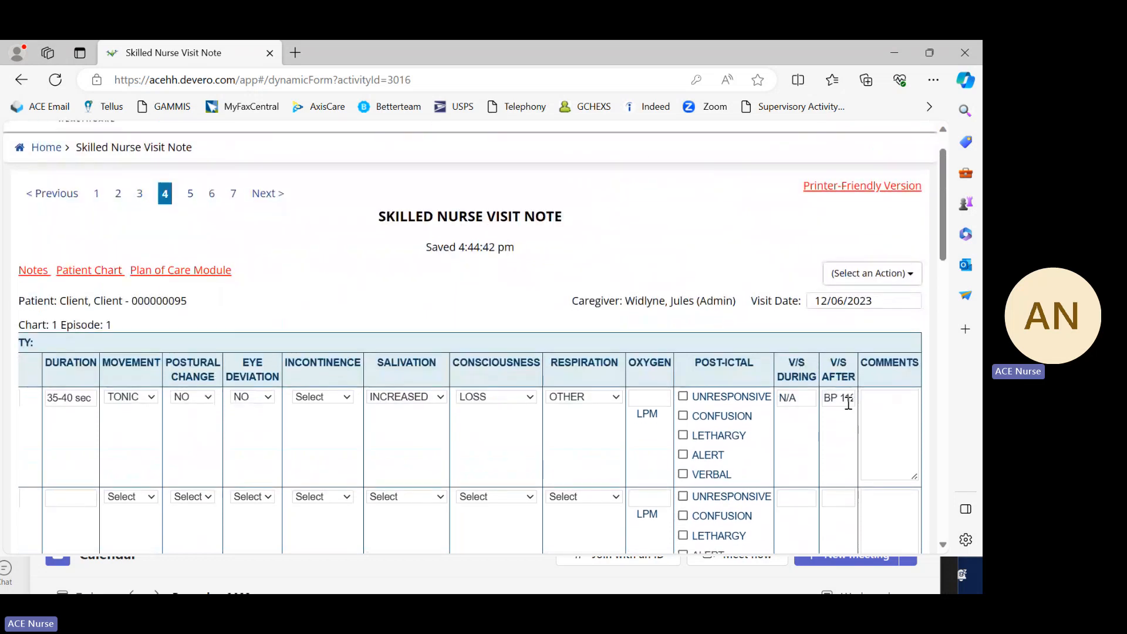
{"action": "scroll", "coordinate": [848, 404], "scroll_direction": "down", "scroll_amount": 3}
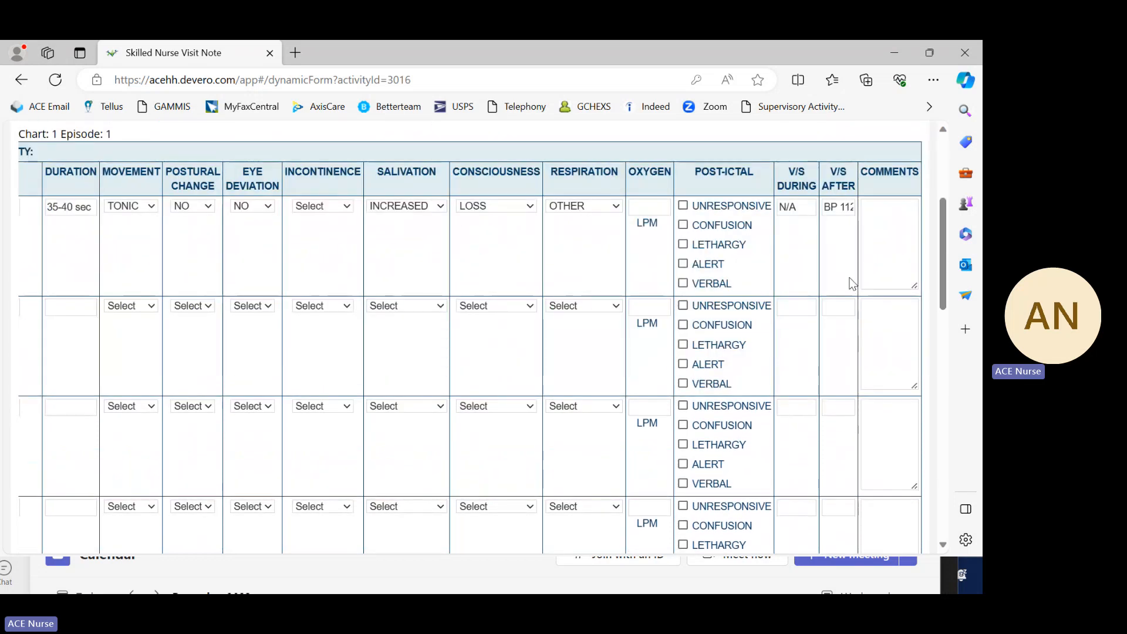
{"action": "scroll", "coordinate": [851, 276], "scroll_direction": "down", "scroll_amount": 2}
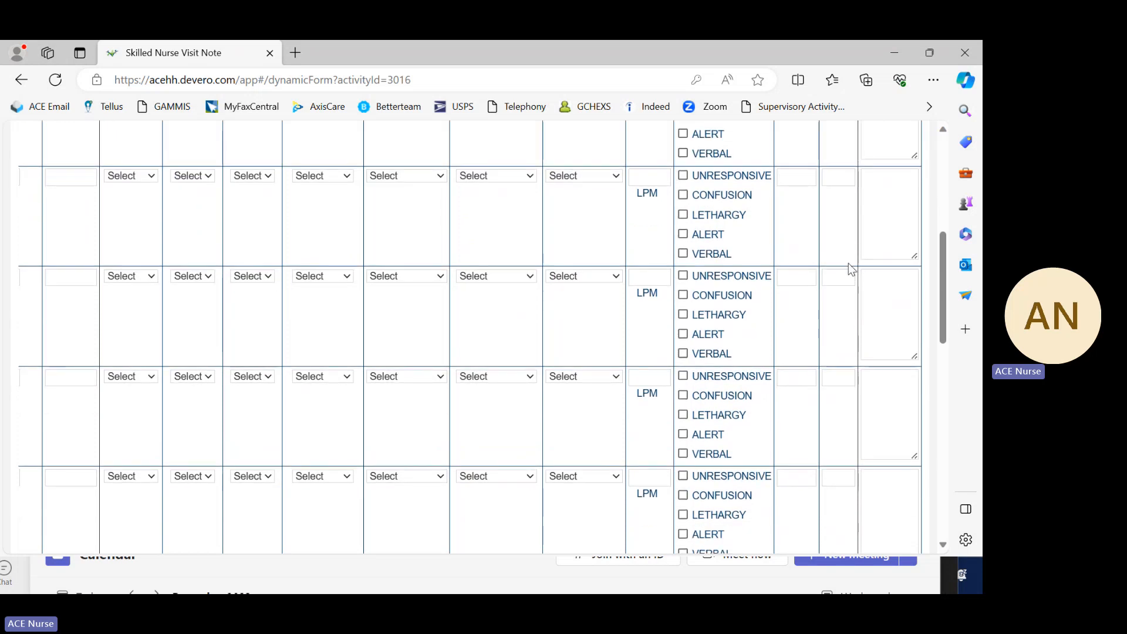
{"action": "scroll", "coordinate": [851, 270], "scroll_direction": "up", "scroll_amount": 2}
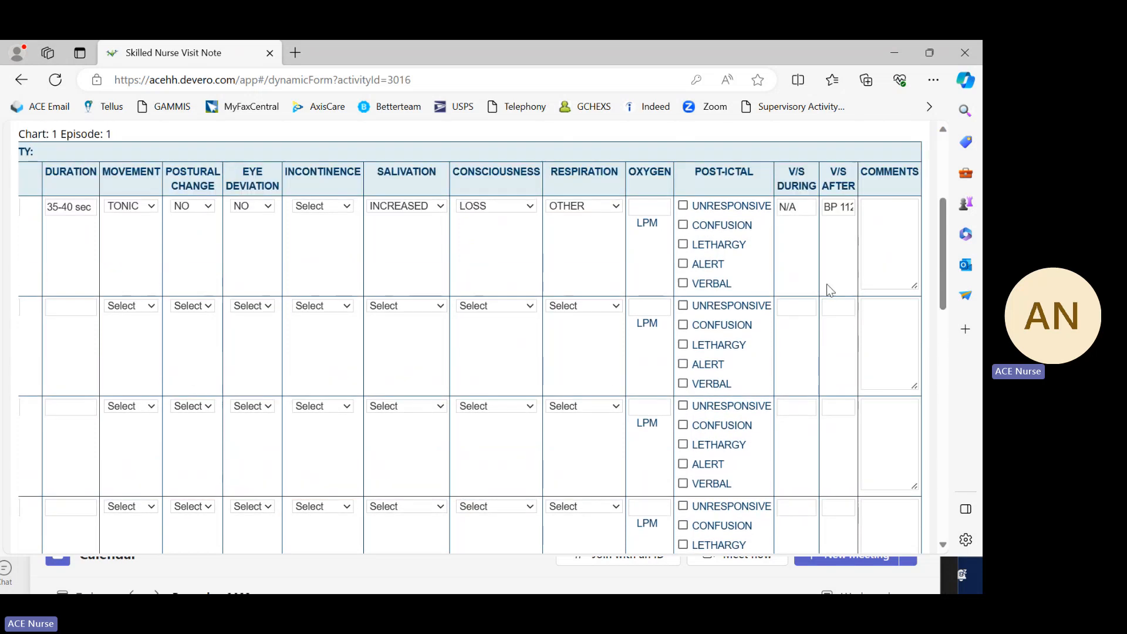
{"action": "scroll", "coordinate": [840, 284], "scroll_direction": "up", "scroll_amount": 2}
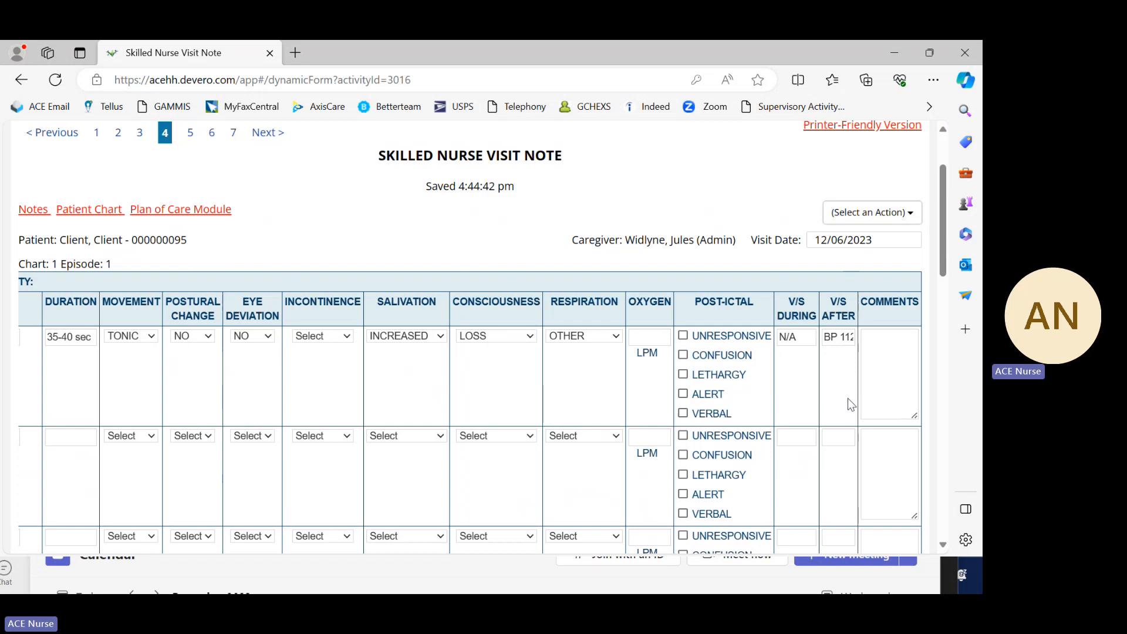
{"action": "scroll", "coordinate": [843, 396], "scroll_direction": "down", "scroll_amount": 2}
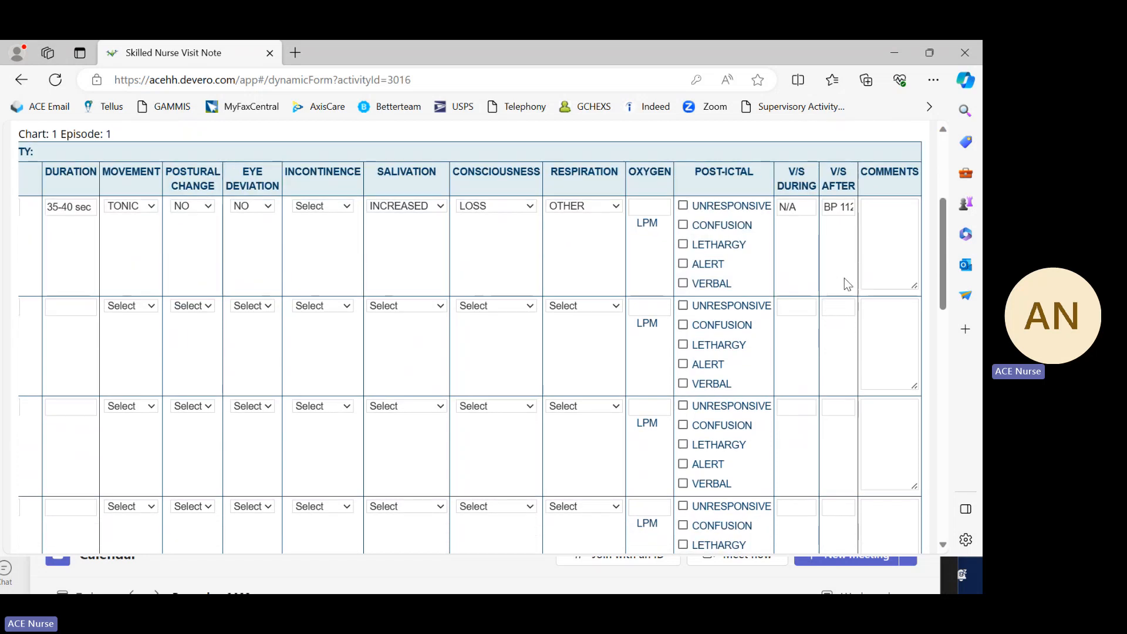
{"action": "mouse_move", "coordinate": [844, 278]}
{"action": "left_mouse_down"}
{"action": "mouse_move", "coordinate": [845, 302]}
{"action": "mouse_move", "coordinate": [840, 274]}
{"action": "left_mouse_up"}
{"action": "double_click", "coordinate": [844, 212]}
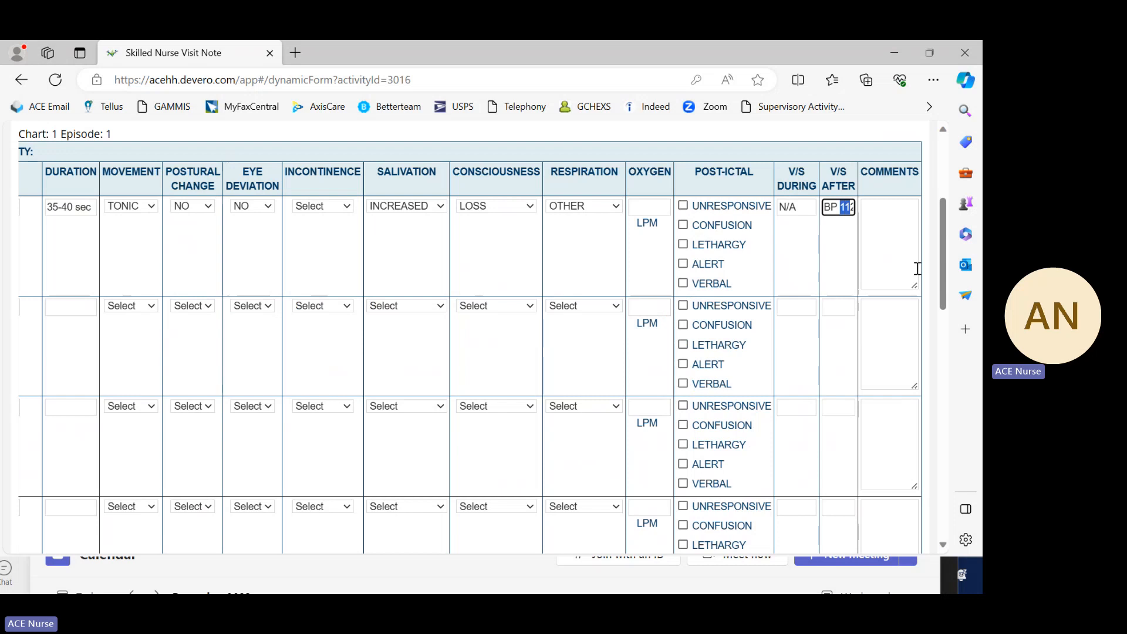
{"action": "left_click", "coordinate": [849, 273]}
Step: Enlarge the first seizure entry's comments box and bring the whole comments column into view
{"action": "left_click_drag", "start_coordinate": [915, 287], "coordinate": [922, 341]}
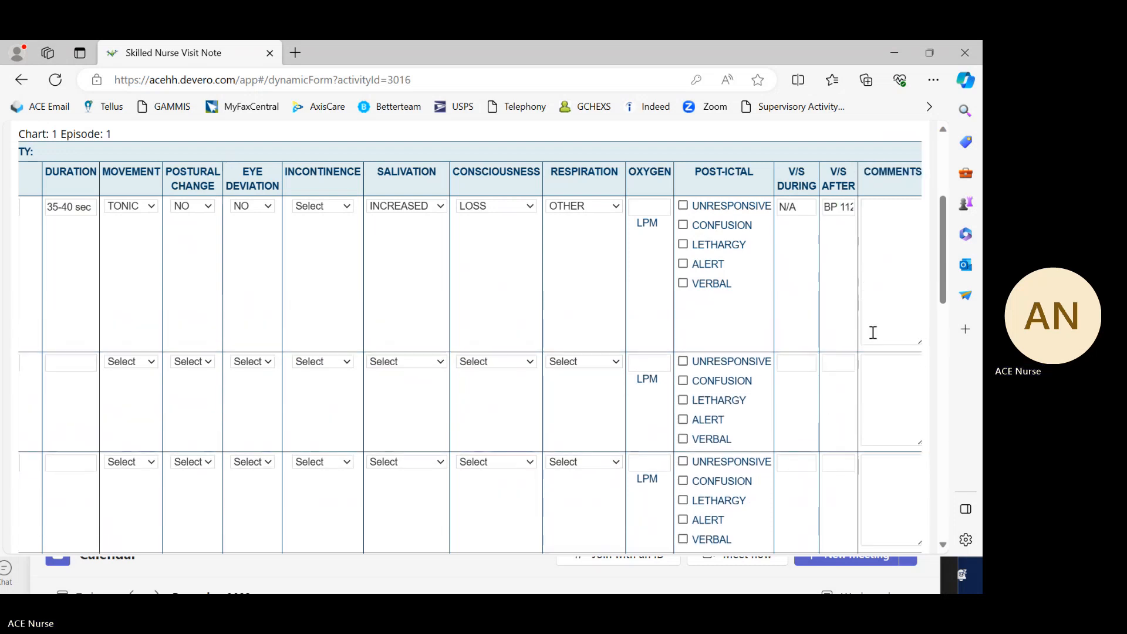
{"action": "left_click", "coordinate": [877, 215]}
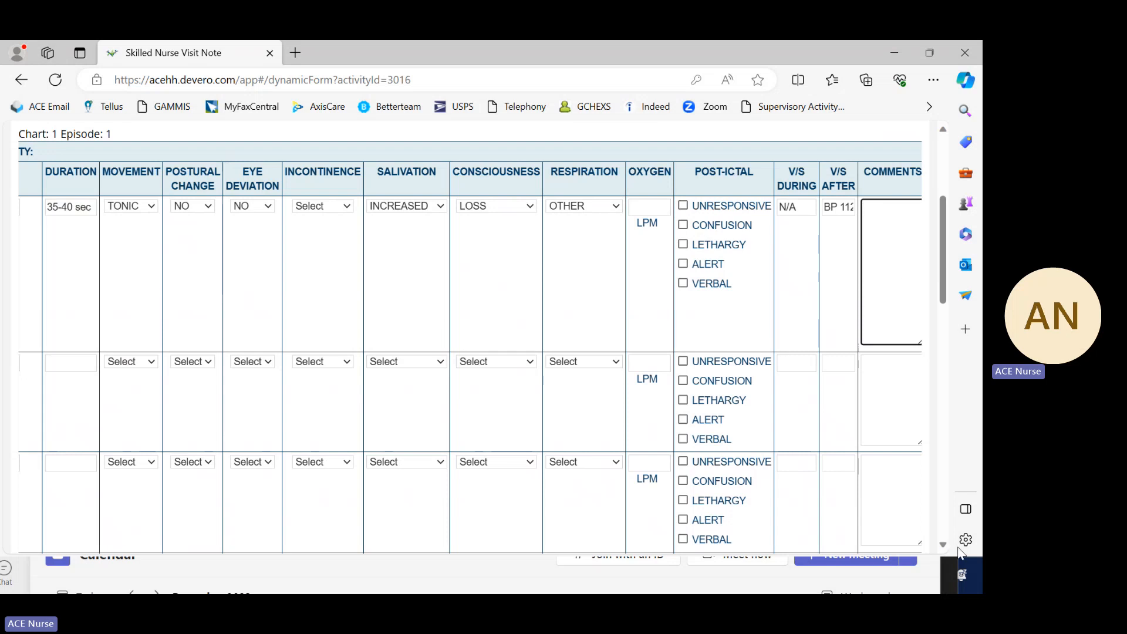
{"action": "scroll", "coordinate": [883, 467], "scroll_direction": "down", "scroll_amount": 5}
{"action": "scroll", "coordinate": [683, 512], "scroll_direction": "down", "scroll_amount": 5}
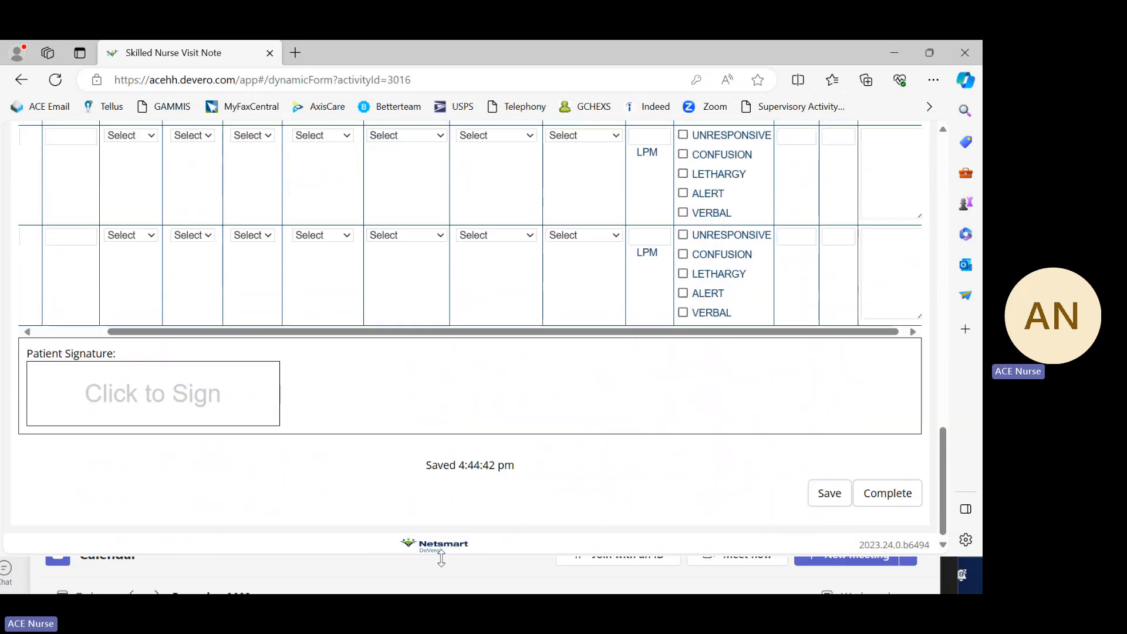
{"action": "left_click", "coordinate": [27, 330]}
{"action": "left_click", "coordinate": [28, 330]}
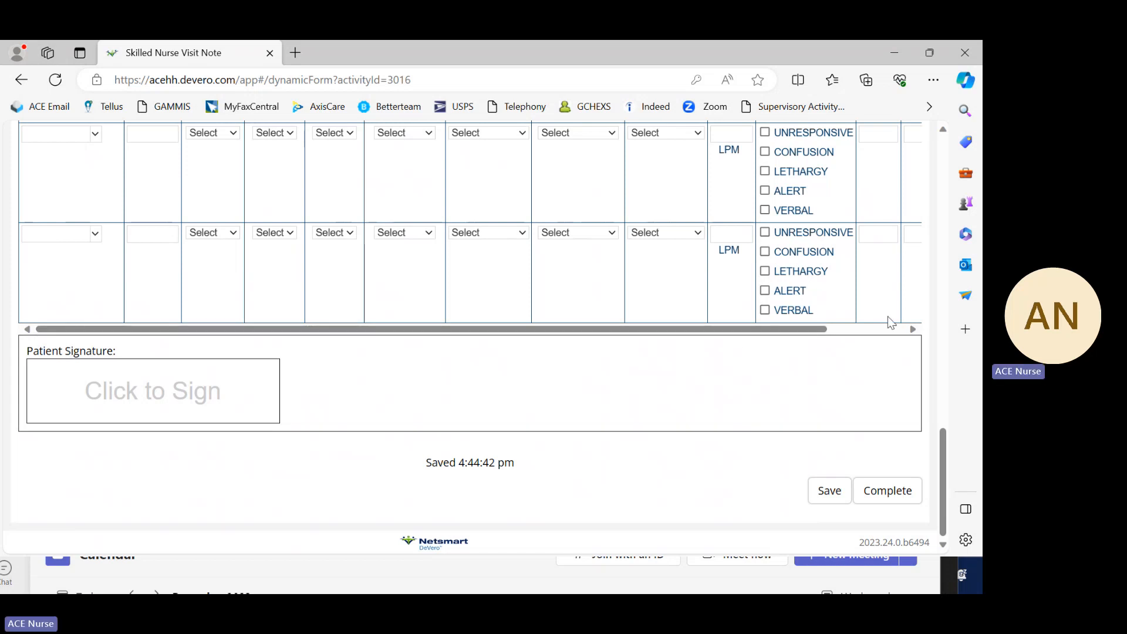
{"action": "left_click", "coordinate": [913, 329]}
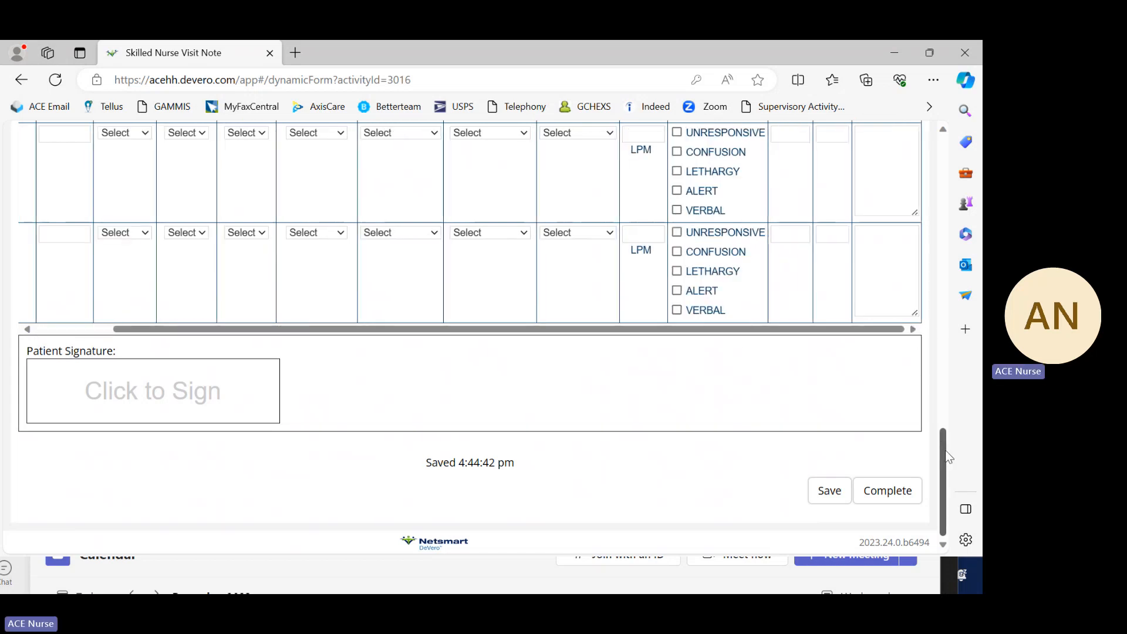
{"action": "left_click_drag", "start_coordinate": [944, 457], "coordinate": [942, 195]}
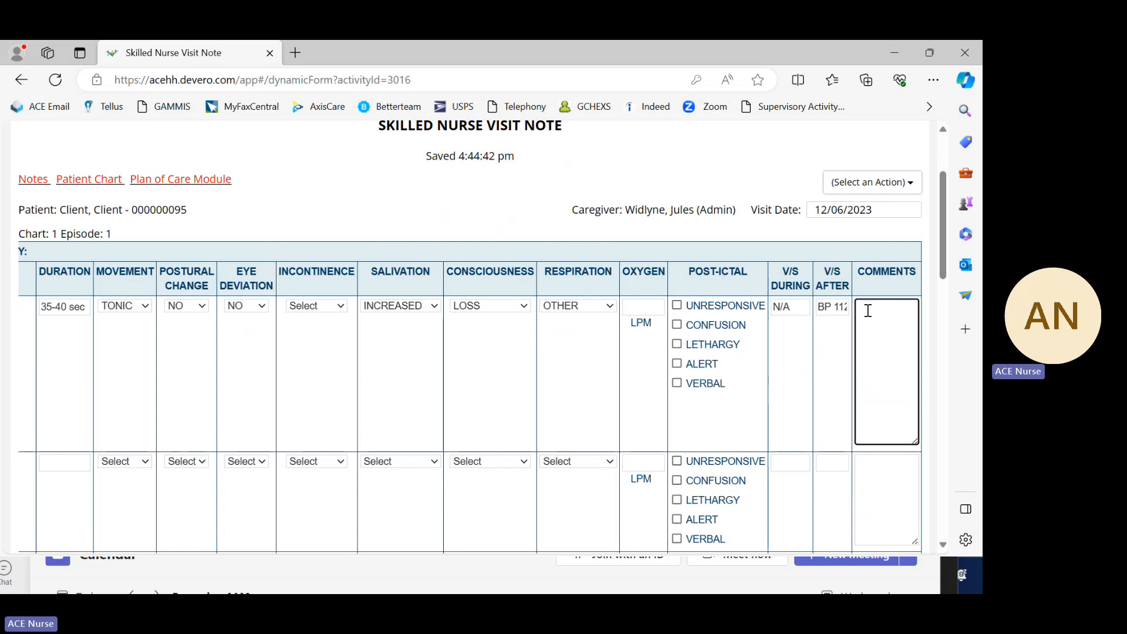
Step: Enter the comment "Post-Ictal phase" for the first seizure entry, with "B/P 112/76" on a new line
{"action": "type", "text": "Post-Ict"}
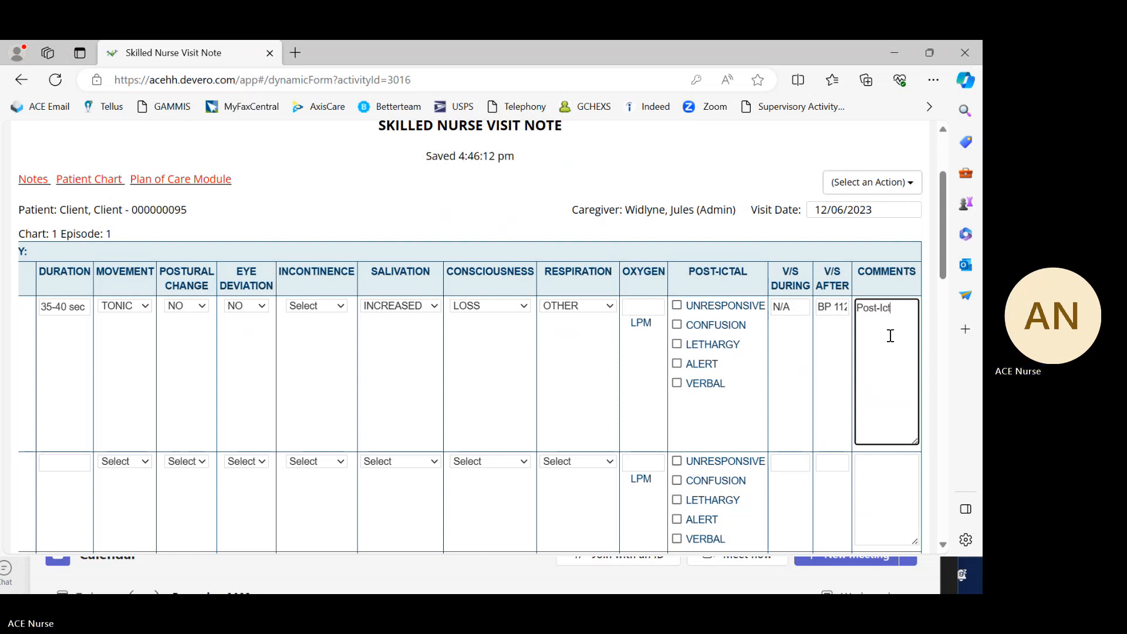
{"action": "type", "text": "al p"}
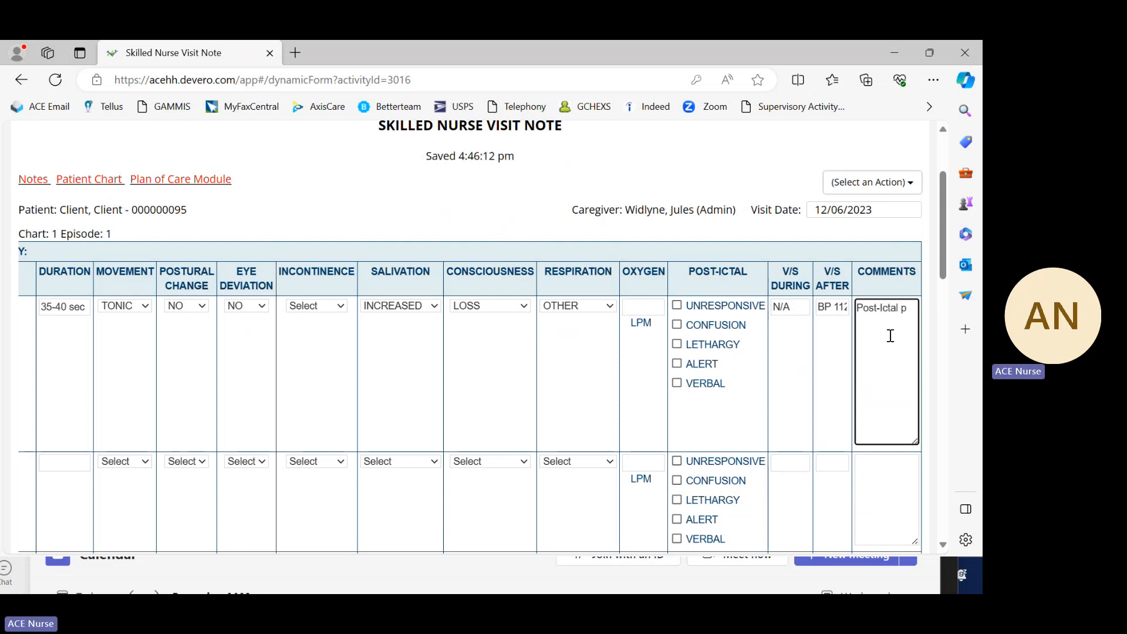
{"action": "type", "text": "hase"}
{"action": "key", "text": "Return"}
{"action": "type", "text": "B/P"}
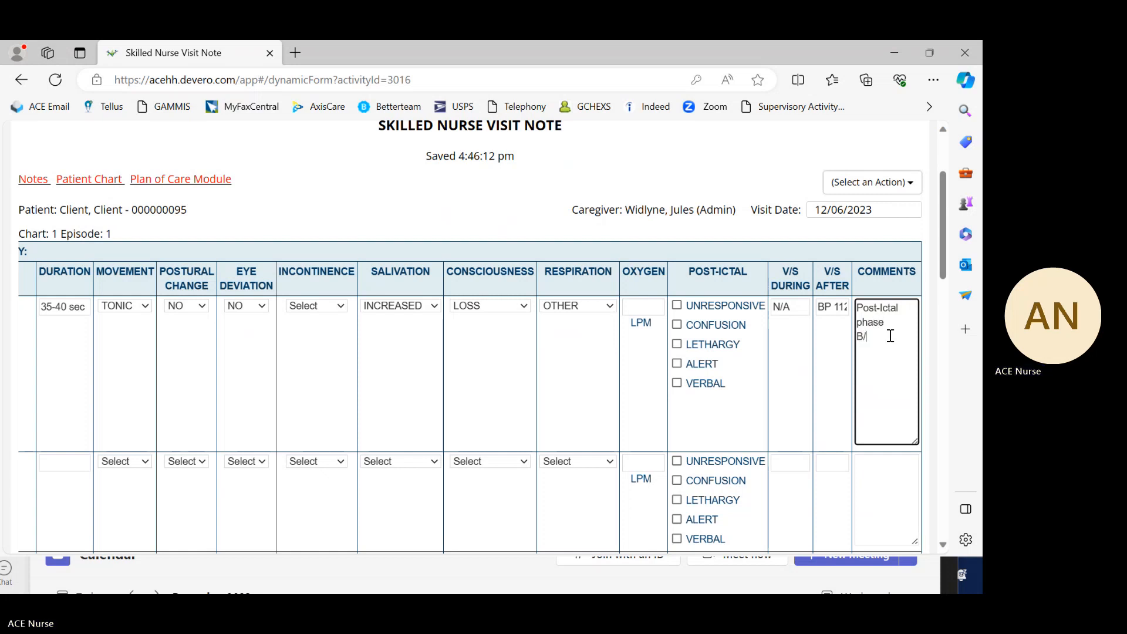
{"action": "type", "text": " 11"}
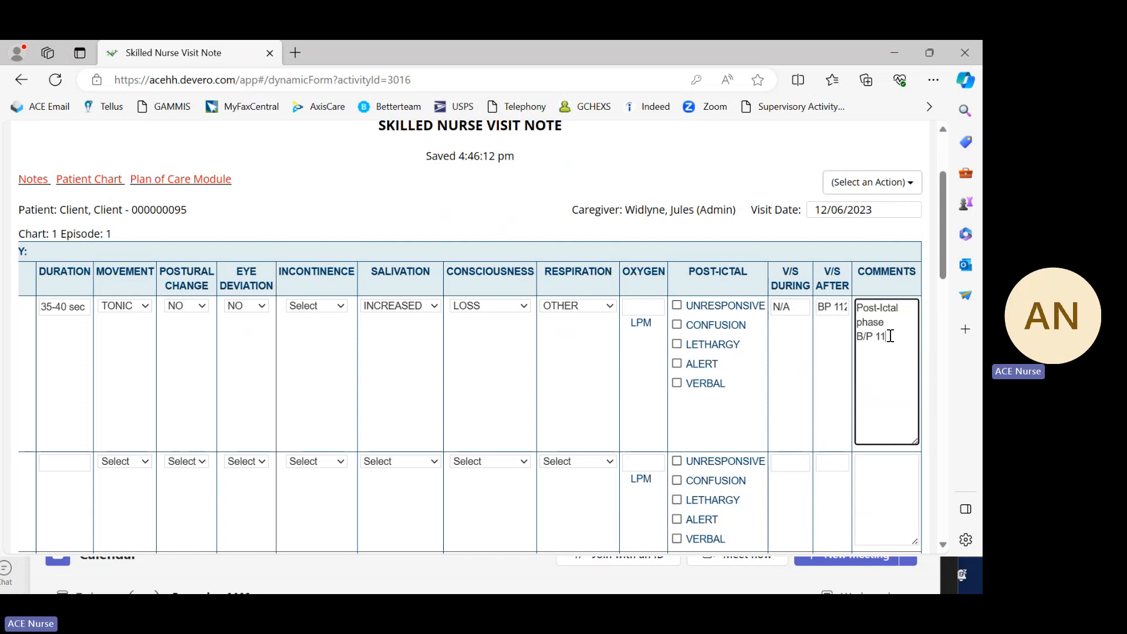
{"action": "type", "text": "2/76"}
Step: Add the reading "126/76, heart rate 65, RR 18" after the blood pressure in the first seizure entry's comments
{"action": "type", "text": "126/"}
{"action": "type", "text": "76, "}
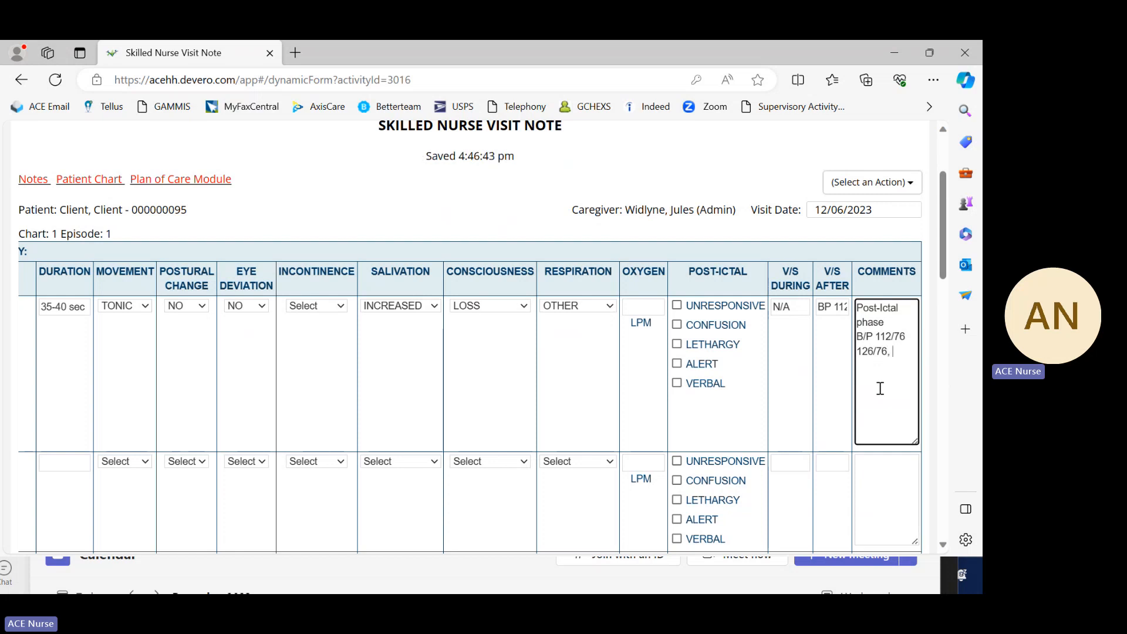
{"action": "type", "text": "heart ra"}
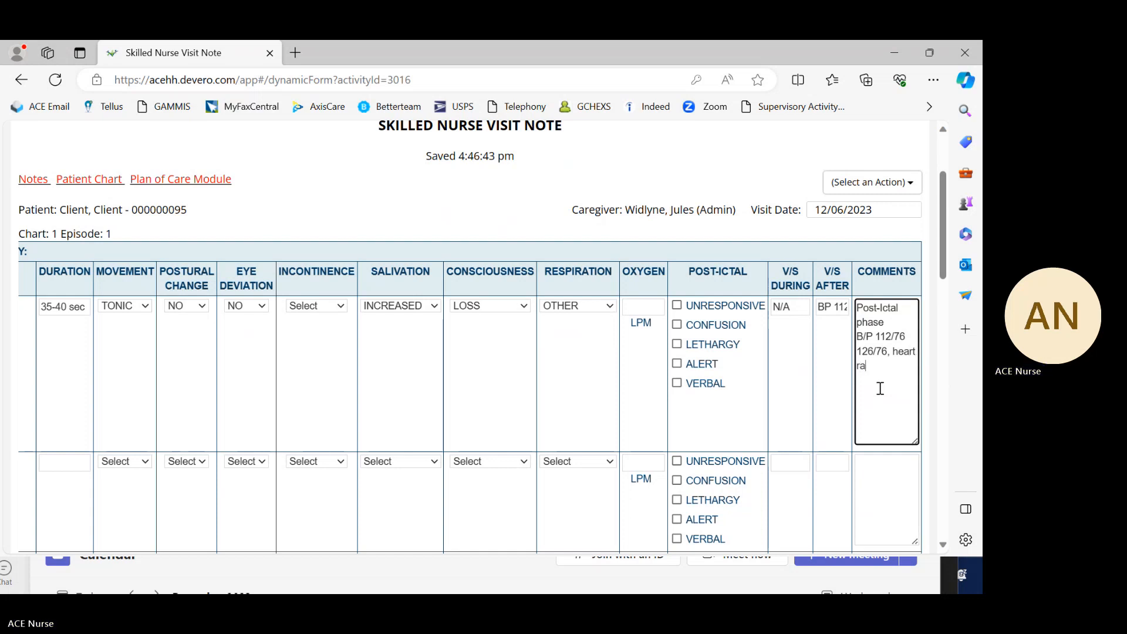
{"action": "type", "text": "te 65, RR"}
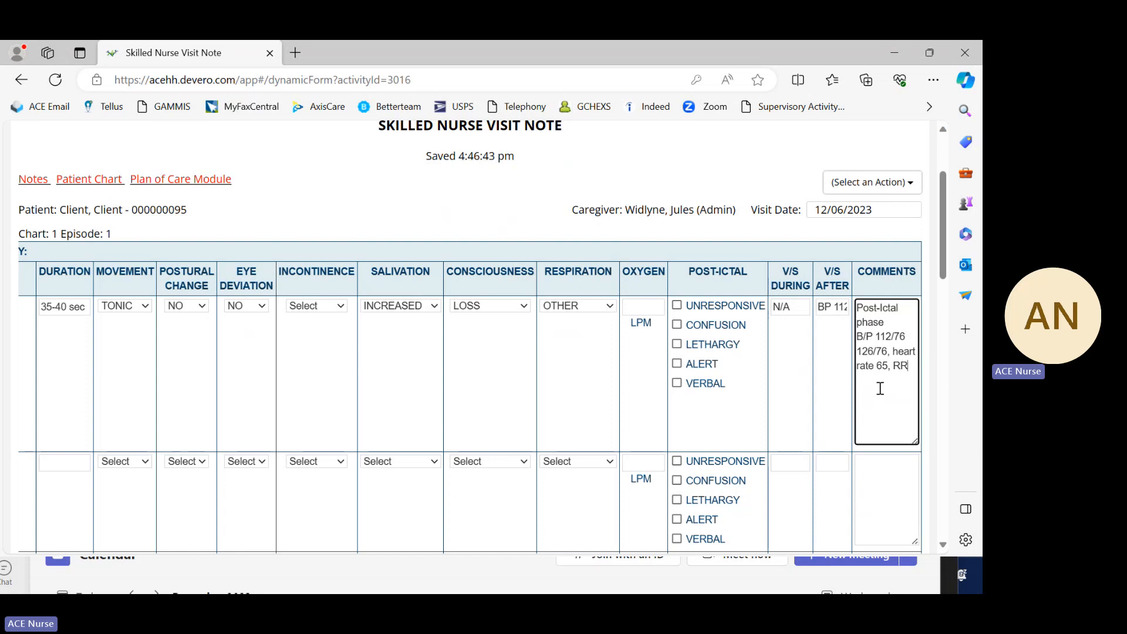
{"action": "type", "text": " 18,"}
Step: Append "temp 98.0" and "pulse Ox 98" to the vital signs in the first entry's comments
{"action": "type", "text": "temp 98.0"}
{"action": "type", "text": ", pulse )"}
{"action": "key", "text": "BackSpace"}
{"action": "key", "text": "BackSpace"}
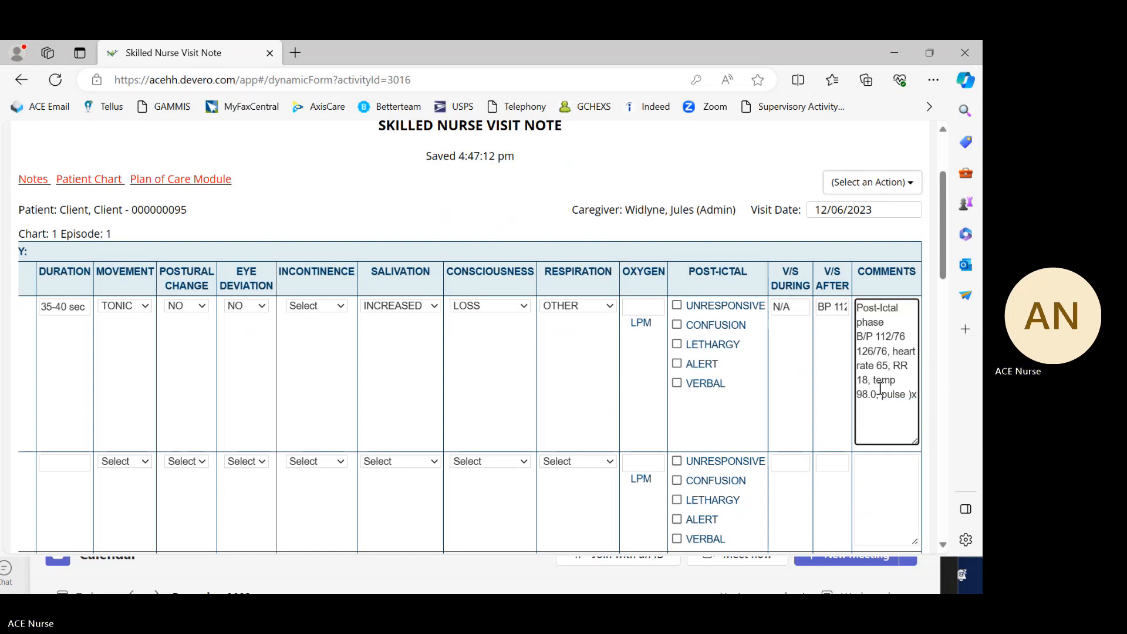
{"action": "key", "text": "BackSpace"}
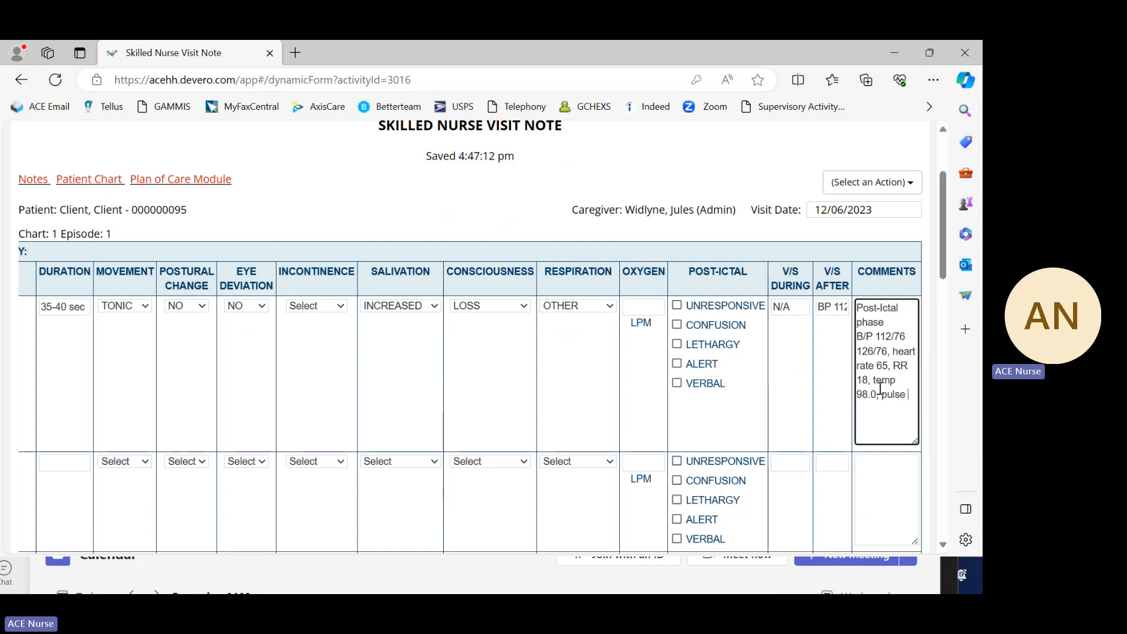
{"action": "type", "text": "Ox 98"}
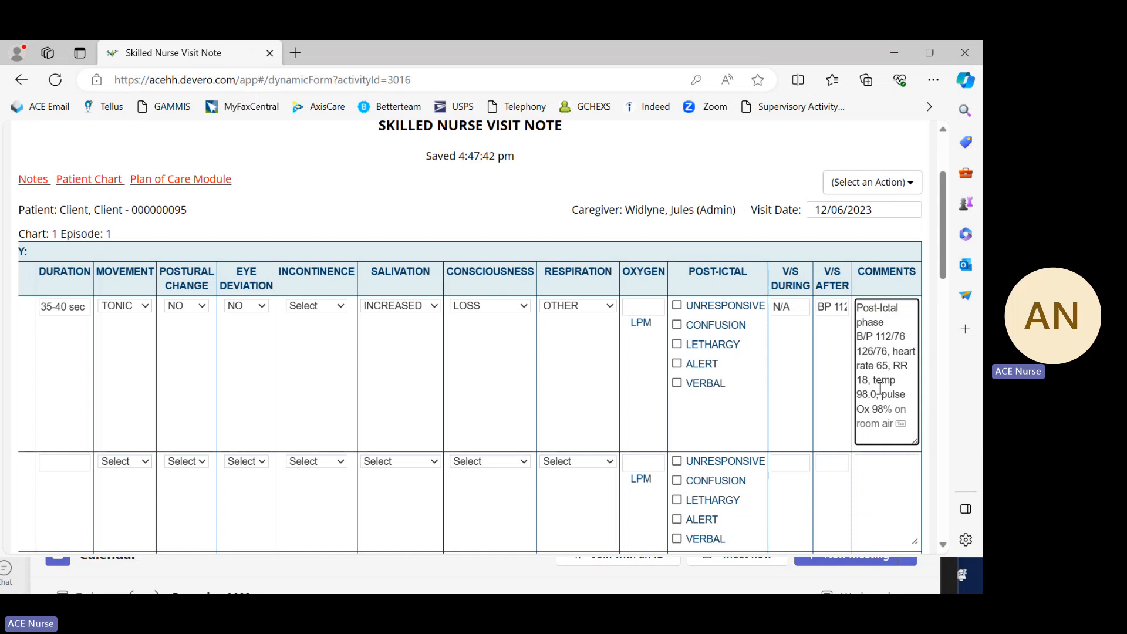
{"action": "key", "text": "BackSpace"}
{"action": "type", "text": "8"}
Step: Enlarge the first seizure entry's comments box further and bring its full width into view
{"action": "scroll", "coordinate": [910, 372], "scroll_direction": "down", "scroll_amount": 1}
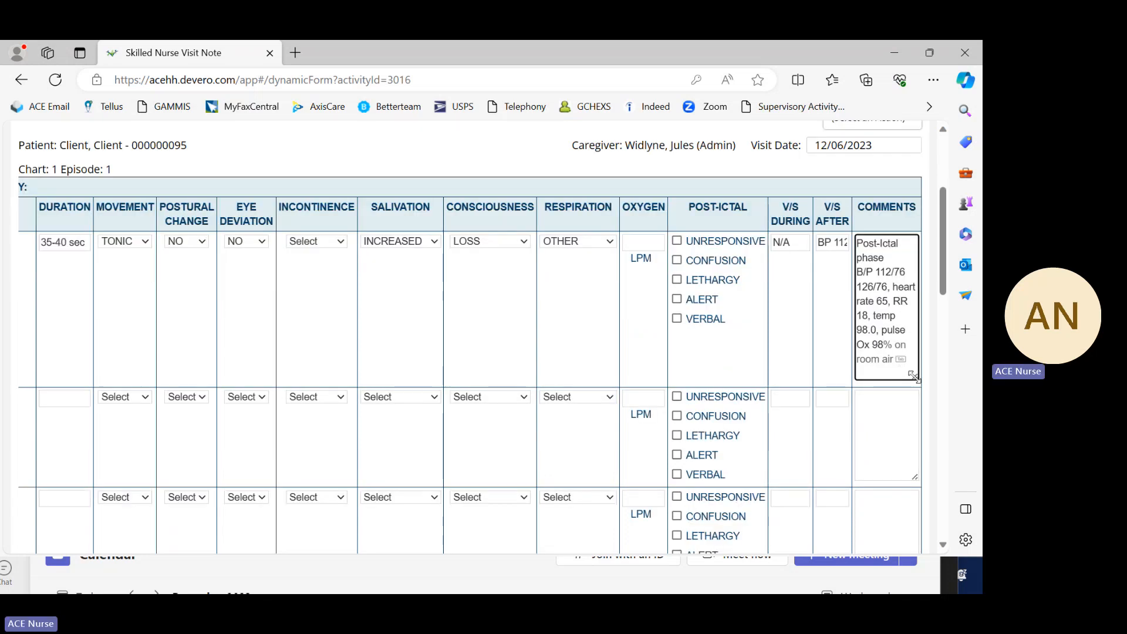
{"action": "left_click_drag", "start_coordinate": [914, 376], "coordinate": [946, 495]}
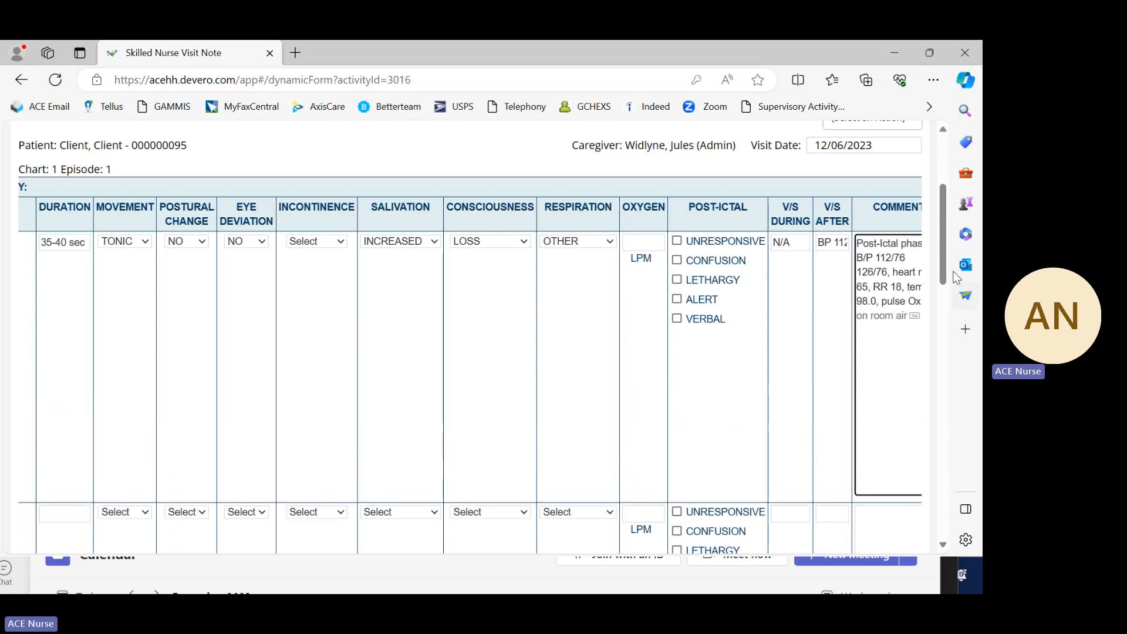
{"action": "scroll", "coordinate": [945, 276], "scroll_direction": "down", "scroll_amount": 1}
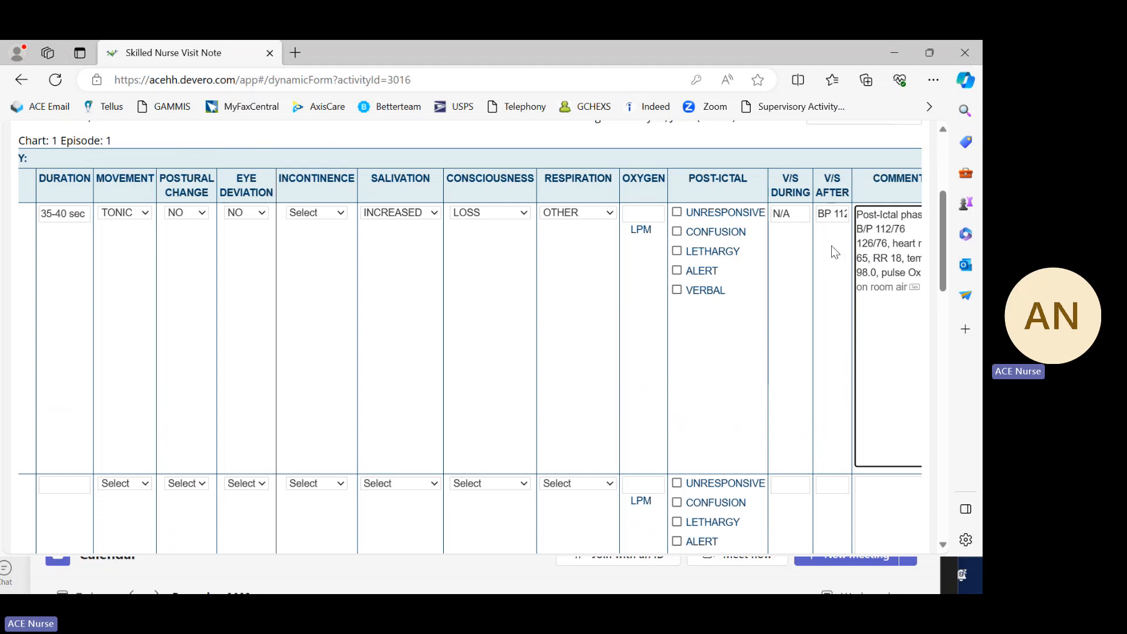
{"action": "scroll", "coordinate": [830, 245], "scroll_direction": "up", "scroll_amount": 1}
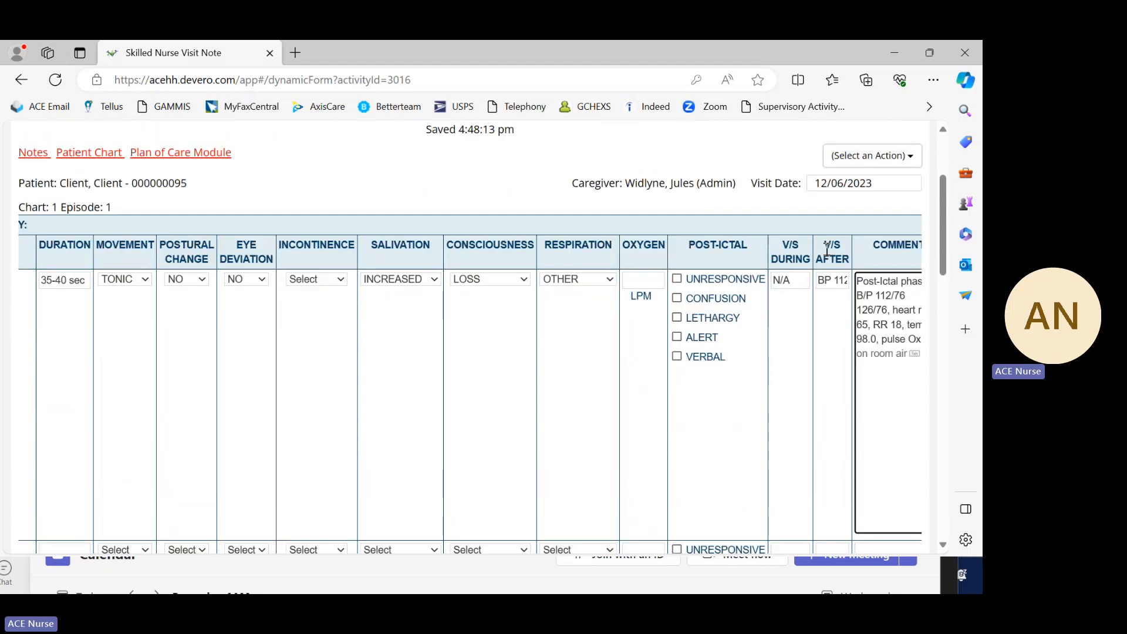
{"action": "scroll", "coordinate": [838, 273], "scroll_direction": "down", "scroll_amount": 1}
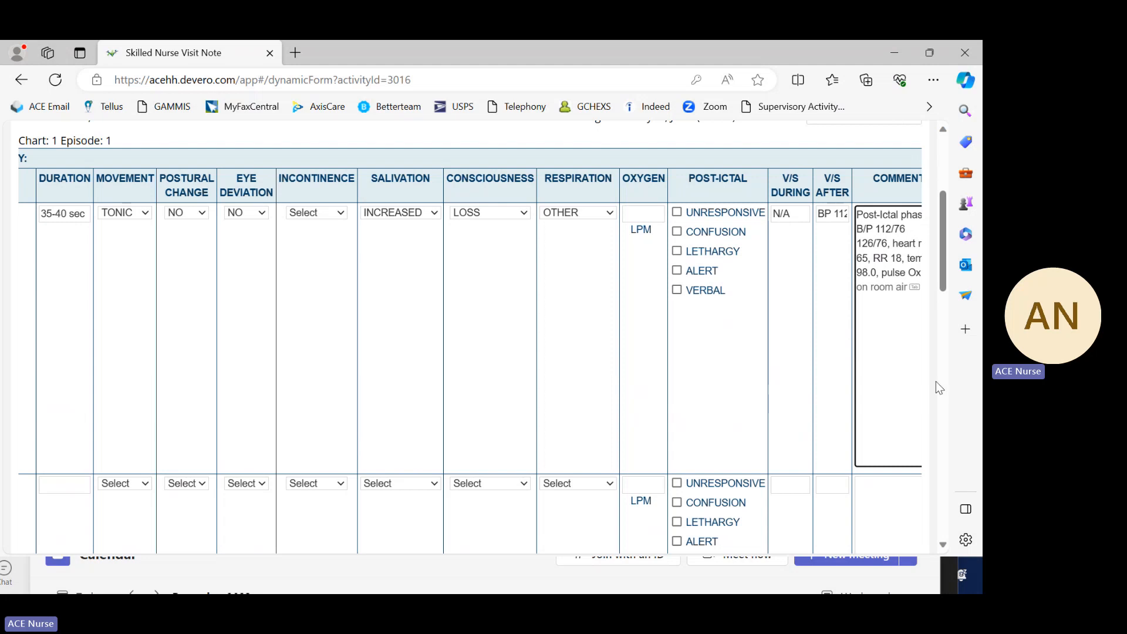
{"action": "left_click_drag", "start_coordinate": [938, 271], "coordinate": [936, 500]}
{"action": "left_click", "coordinate": [95, 386]}
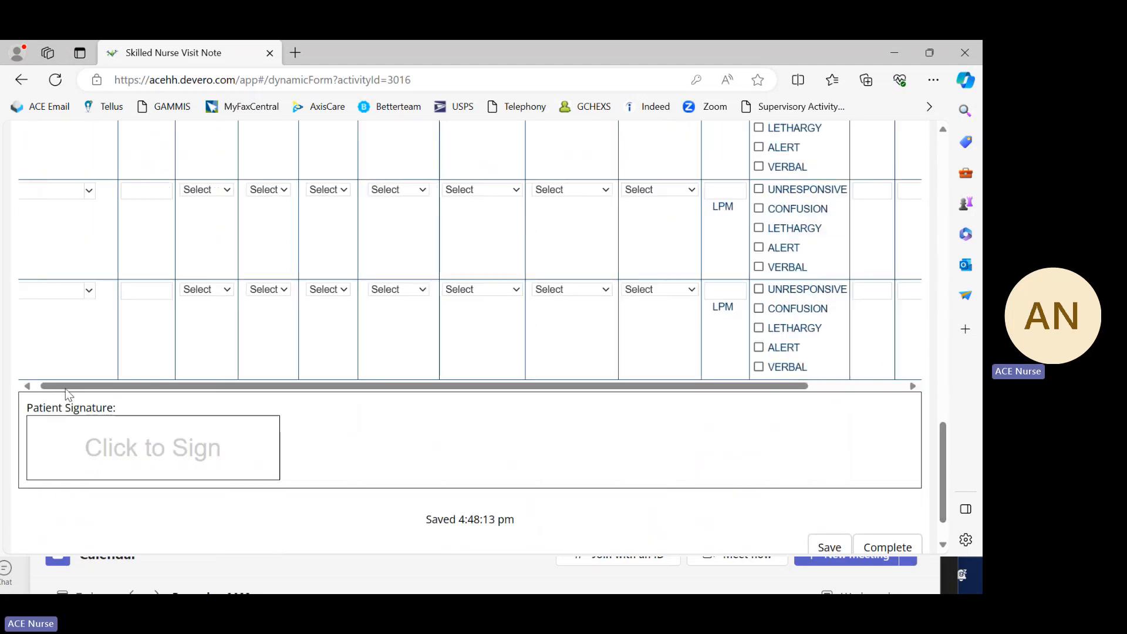
{"action": "left_click", "coordinate": [911, 385]}
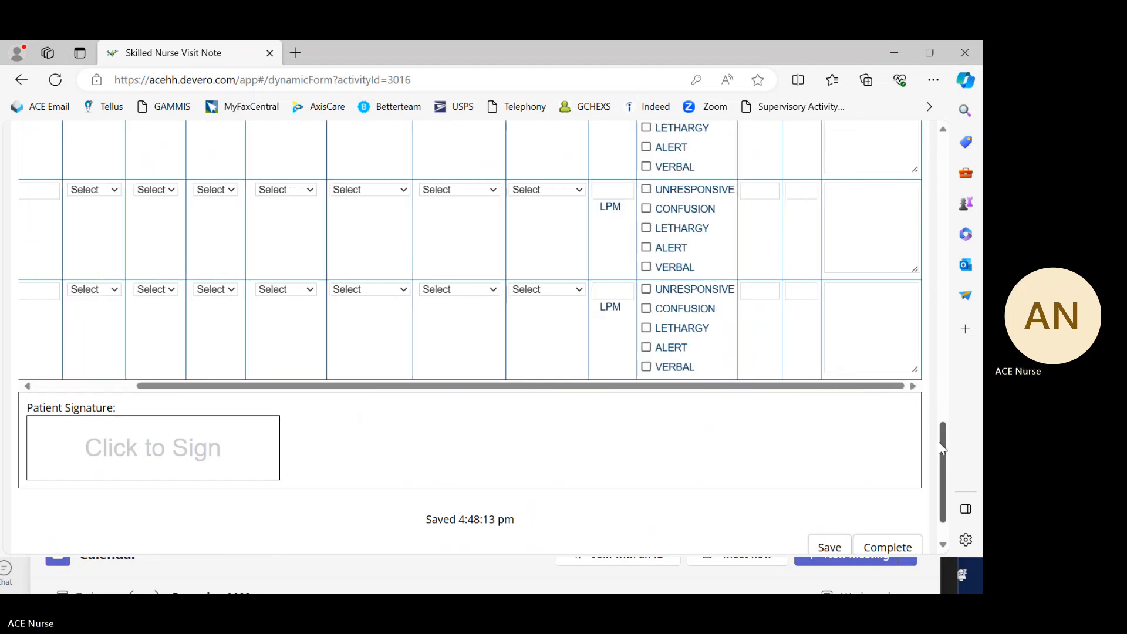
{"action": "left_click_drag", "start_coordinate": [939, 448], "coordinate": [938, 216]}
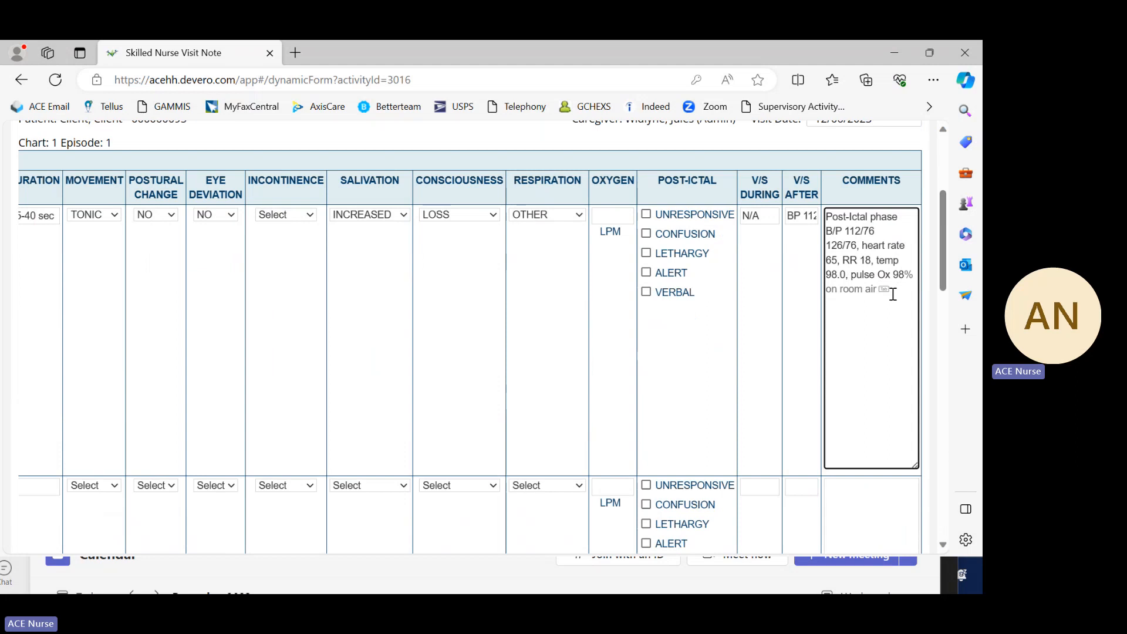
Step: Complete the pulse Ox reading with "% on room air," and add "RECOVERY position" as a separate paragraph in the first entry's comments
{"action": "left_click", "coordinate": [888, 288]}
{"action": "type", "text": "%"}
{"action": "key", "text": "Tab"}
{"action": "key", "text": "Return"}
{"action": "key", "text": "Return"}
{"action": "type", "text": "RECOVERY position"}
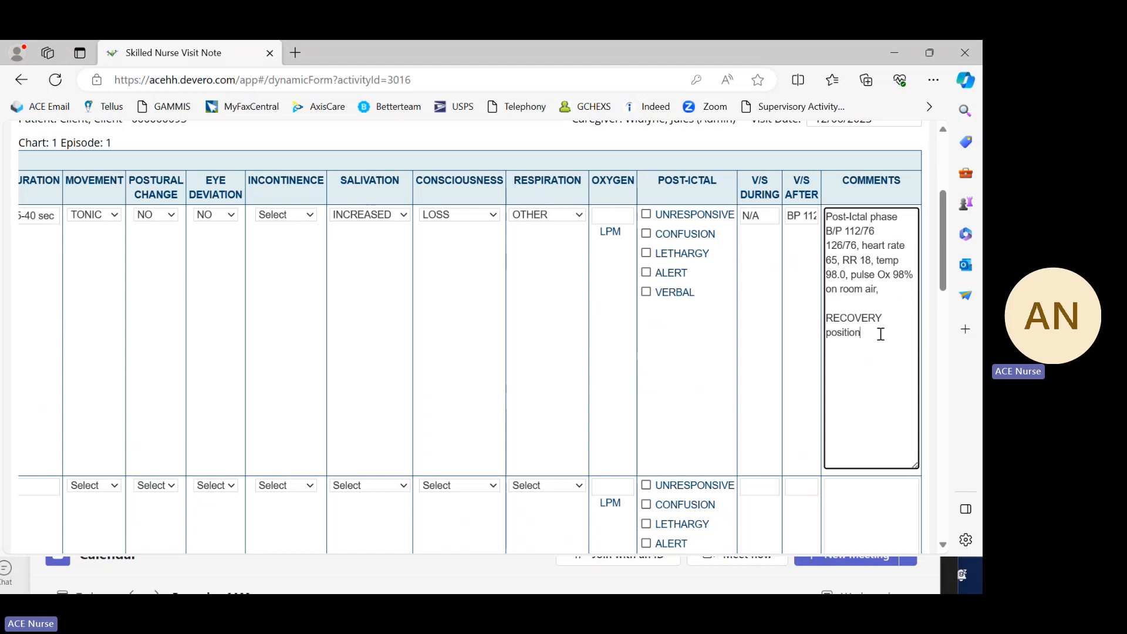
Step: Add "mild lethargy," and "no aspiration noted" as separate paragraphs below the recovery position comment
{"action": "scroll", "coordinate": [880, 333], "scroll_direction": "down", "scroll_amount": 1}
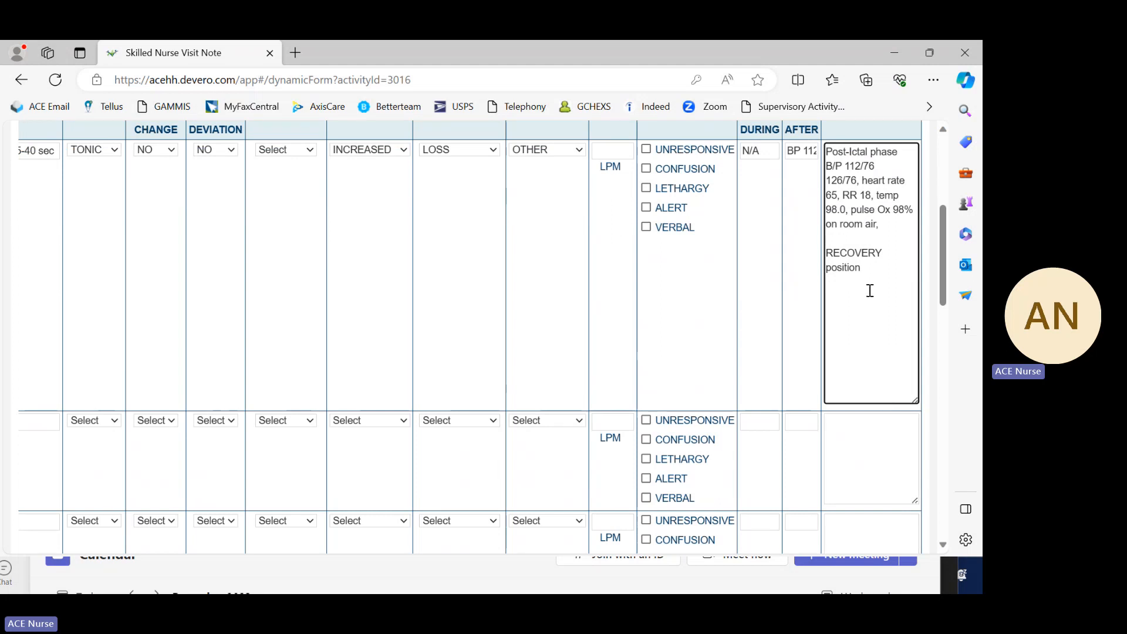
{"action": "scroll", "coordinate": [880, 270], "scroll_direction": "up", "scroll_amount": 1}
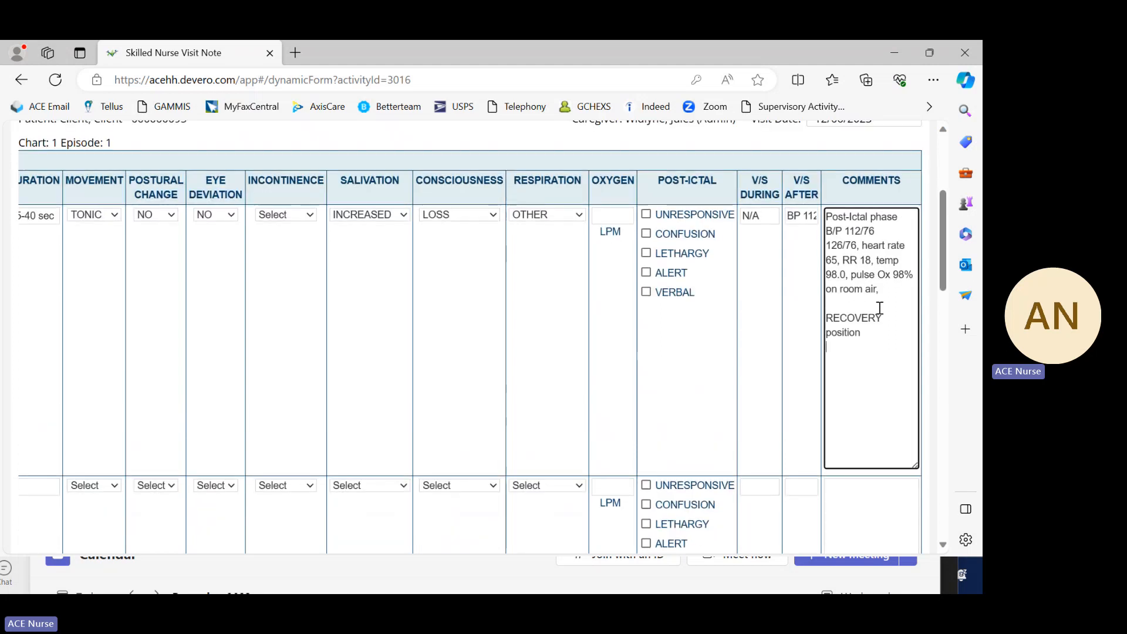
{"action": "scroll", "coordinate": [877, 327], "scroll_direction": "up", "scroll_amount": 1}
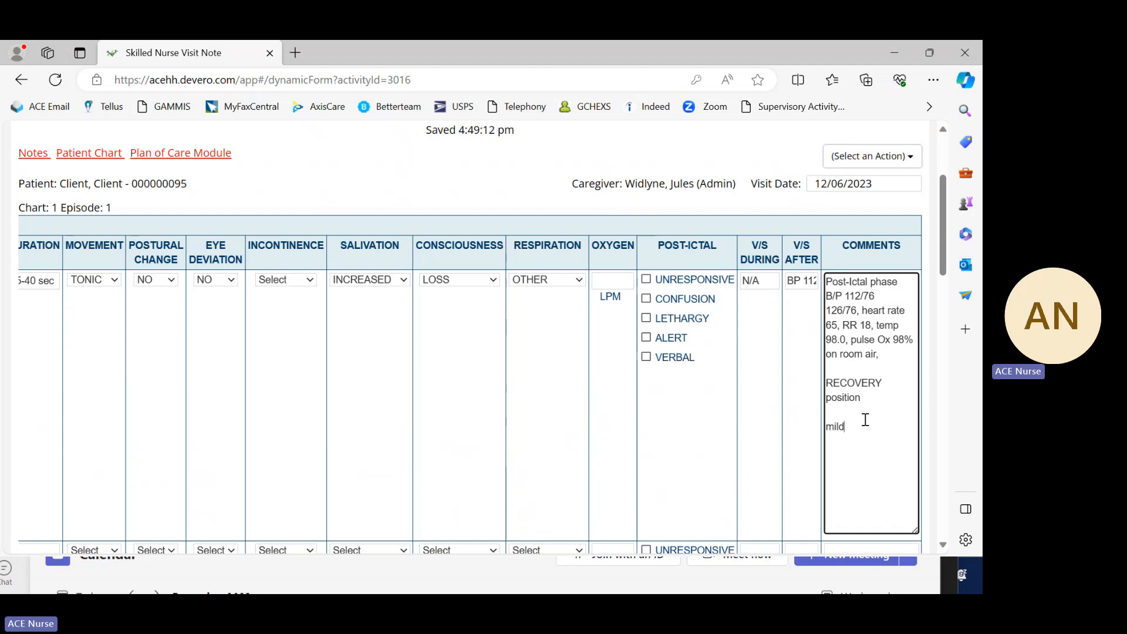
{"action": "type", "text": "th"}
{"action": "type", "text": "aspi"}
{"action": "type", "text": "ration"}
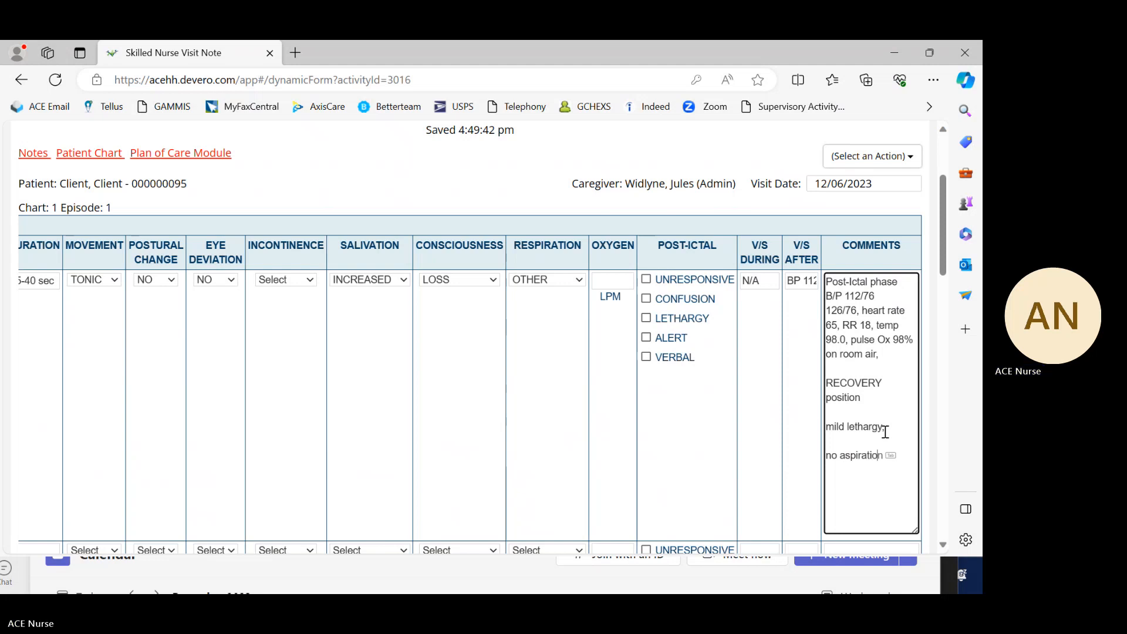
{"action": "key", "text": "Tab"}
{"action": "type", "text": "noted"}
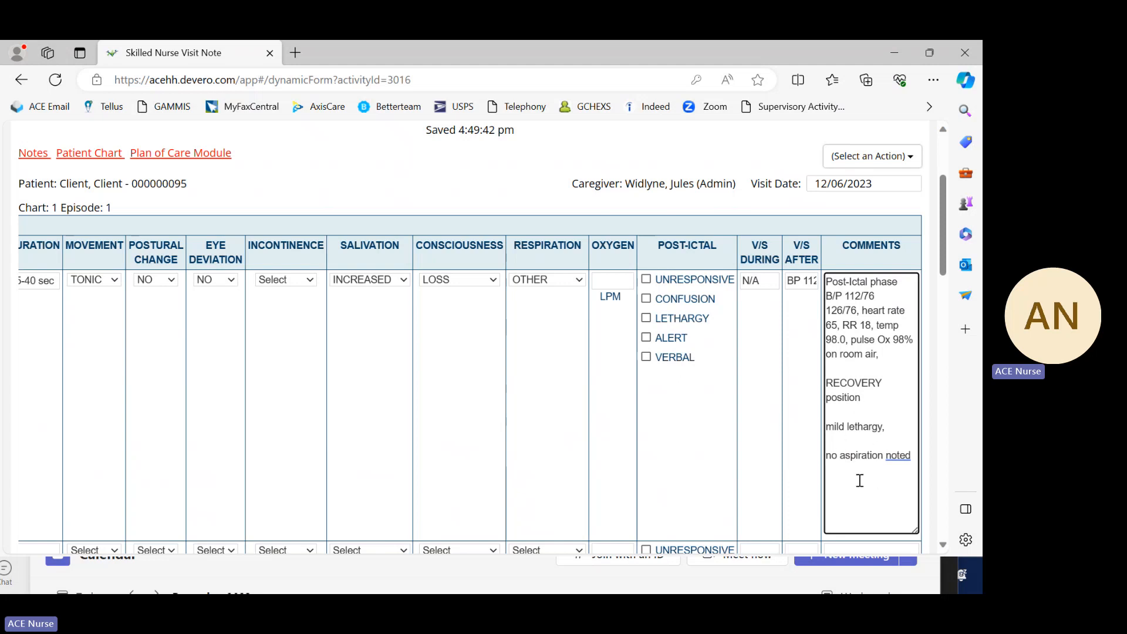
Step: Delete all the text in the first seizure entry's comments box
{"action": "scroll", "coordinate": [869, 481], "scroll_direction": "up", "scroll_amount": 1}
{"action": "scroll", "coordinate": [873, 499], "scroll_direction": "down", "scroll_amount": 1}
{"action": "scroll", "coordinate": [870, 473], "scroll_direction": "up", "scroll_amount": 1}
{"action": "scroll", "coordinate": [872, 481], "scroll_direction": "down", "scroll_amount": 2}
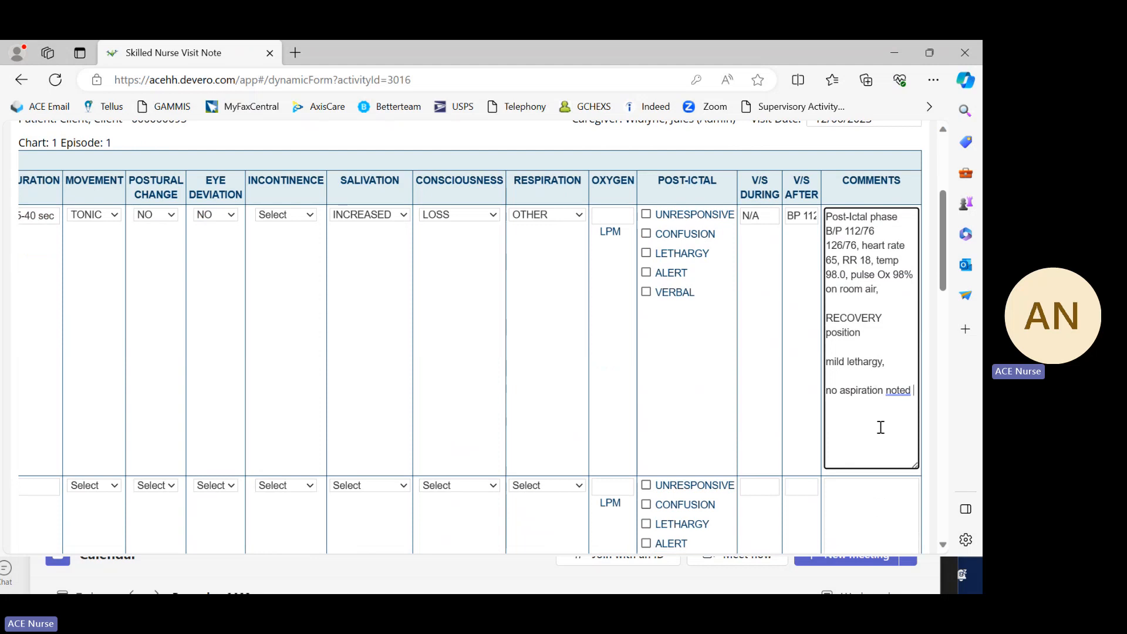
{"action": "double_click", "coordinate": [898, 389]}
{"action": "scroll", "coordinate": [858, 430], "scroll_direction": "down", "scroll_amount": 2}
{"action": "scroll", "coordinate": [860, 432], "scroll_direction": "up", "scroll_amount": 2}
{"action": "key", "text": "BackSpace"}
{"action": "key", "text": "BackSpace"}
{"action": "key", "text": "BackSpace"}
{"action": "key", "text": "BackSpace"}
{"action": "key", "text": "BackSpace"}
{"action": "key", "text": "BackSpace"}
{"action": "key", "text": "BackSpace"}
{"action": "key", "text": "BackSpace"}
{"action": "key", "text": "BackSpace"}
{"action": "key", "text": "BackSpace"}
{"action": "key", "text": "BackSpace"}
{"action": "key", "text": "BackSpace"}
{"action": "key", "text": "BackSpace"}
{"action": "key", "text": "BackSpace"}
{"action": "key", "text": "BackSpace"}
{"action": "key", "text": "BackSpace"}
{"action": "key", "text": "BackSpace"}
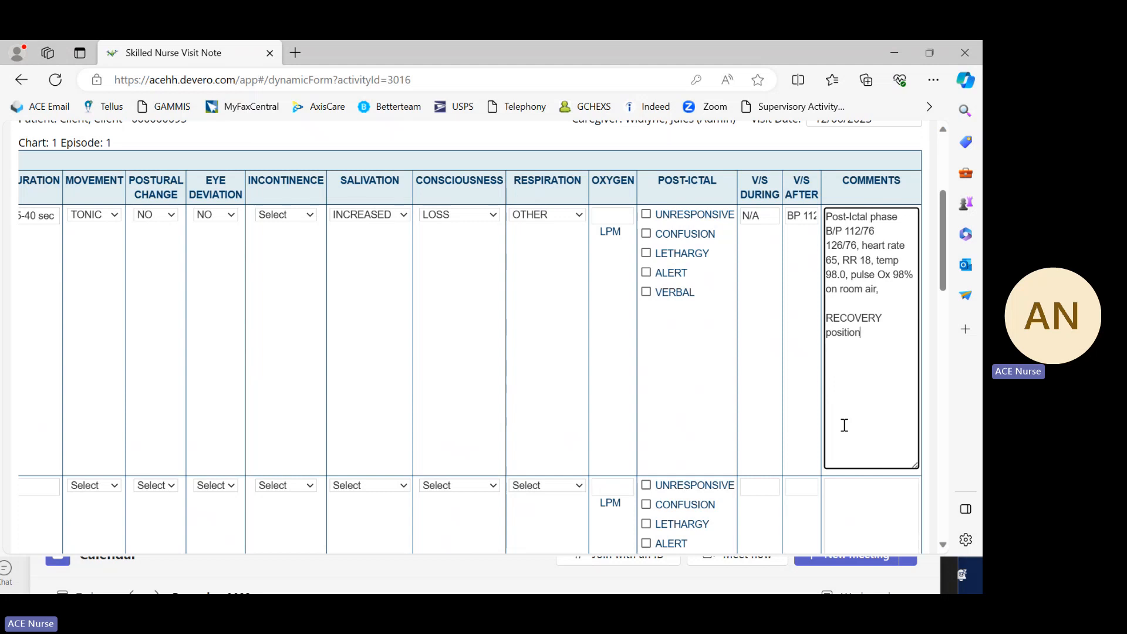
{"action": "key", "text": "BackSpace"}
{"action": "key", "text": "BackSpace"}
{"action": "key", "text": "BackSpace"}
{"action": "key", "text": "BackSpace"}
{"action": "key", "text": "BackSpace"}
{"action": "key", "text": "BackSpace"}
{"action": "key", "text": "BackSpace"}
{"action": "key", "text": "BackSpace"}
{"action": "key", "text": "BackSpace"}
{"action": "key", "text": "BackSpace"}
{"action": "key", "text": "BackSpace"}
{"action": "key", "text": "BackSpace"}
{"action": "key", "text": "BackSpace"}
{"action": "key", "text": "BackSpace"}
{"action": "key", "text": "BackSpace"}
{"action": "key", "text": "BackSpace"}
{"action": "key", "text": "BackSpace"}
{"action": "key", "text": "BackSpace"}
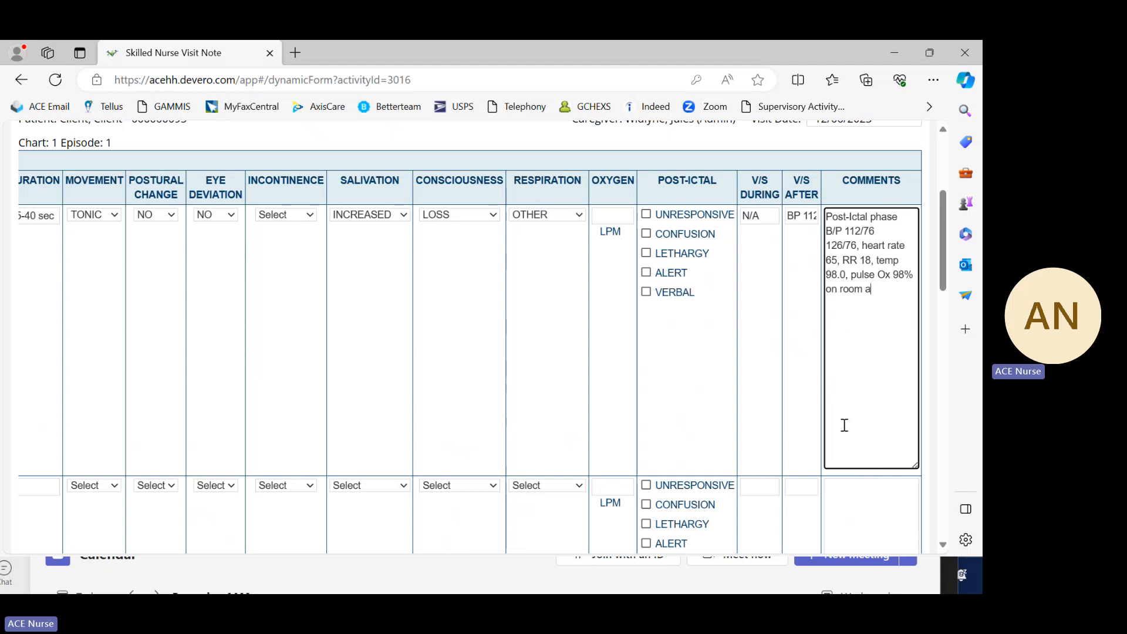
{"action": "key", "text": "BackSpace"}
{"action": "key", "text": "BackSpace"}
{"action": "key", "text": "BackSpace"}
{"action": "key", "text": "BackSpace"}
{"action": "key", "text": "BackSpace"}
{"action": "key", "text": "BackSpace"}
{"action": "key", "text": "BackSpace"}
{"action": "key", "text": "BackSpace"}
{"action": "key", "text": "BackSpace"}
{"action": "key", "text": "BackSpace"}
{"action": "key", "text": "BackSpace"}
{"action": "key", "text": "BackSpace"}
{"action": "key", "text": "BackSpace"}
{"action": "key", "text": "BackSpace"}
{"action": "key", "text": "BackSpace"}
{"action": "key", "text": "BackSpace"}
{"action": "key", "text": "BackSpace"}
{"action": "key", "text": "BackSpace"}
{"action": "key", "text": "BackSpace"}
{"action": "key", "text": "BackSpace"}
{"action": "key", "text": "BackSpace"}
{"action": "key", "text": "BackSpace"}
{"action": "key", "text": "BackSpace"}
{"action": "key", "text": "BackSpace"}
{"action": "key", "text": "BackSpace"}
{"action": "key", "text": "BackSpace"}
{"action": "key", "text": "BackSpace"}
{"action": "key", "text": "BackSpace"}
{"action": "key", "text": "BackSpace"}
{"action": "key", "text": "BackSpace"}
{"action": "key", "text": "BackSpace"}
{"action": "key", "text": "BackSpace"}
{"action": "key", "text": "BackSpace"}
{"action": "key", "text": "BackSpace"}
{"action": "key", "text": "BackSpace"}
{"action": "key", "text": "BackSpace"}
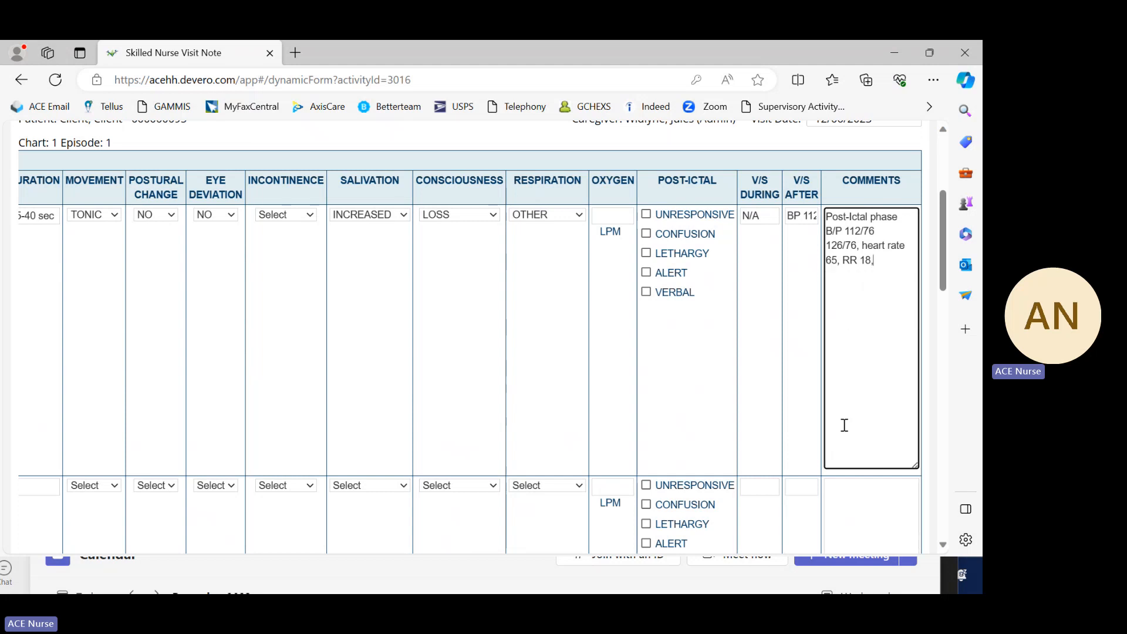
{"action": "key", "text": "BackSpace"}
{"action": "key", "text": "BackSpace"}
{"action": "key", "text": "BackSpace"}
{"action": "key", "text": "BackSpace"}
{"action": "key", "text": "BackSpace"}
{"action": "key", "text": "BackSpace"}
{"action": "key", "text": "BackSpace"}
{"action": "key", "text": "BackSpace"}
{"action": "key", "text": "BackSpace"}
{"action": "key", "text": "BackSpace"}
{"action": "key", "text": "BackSpace"}
{"action": "key", "text": "BackSpace"}
{"action": "key", "text": "BackSpace"}
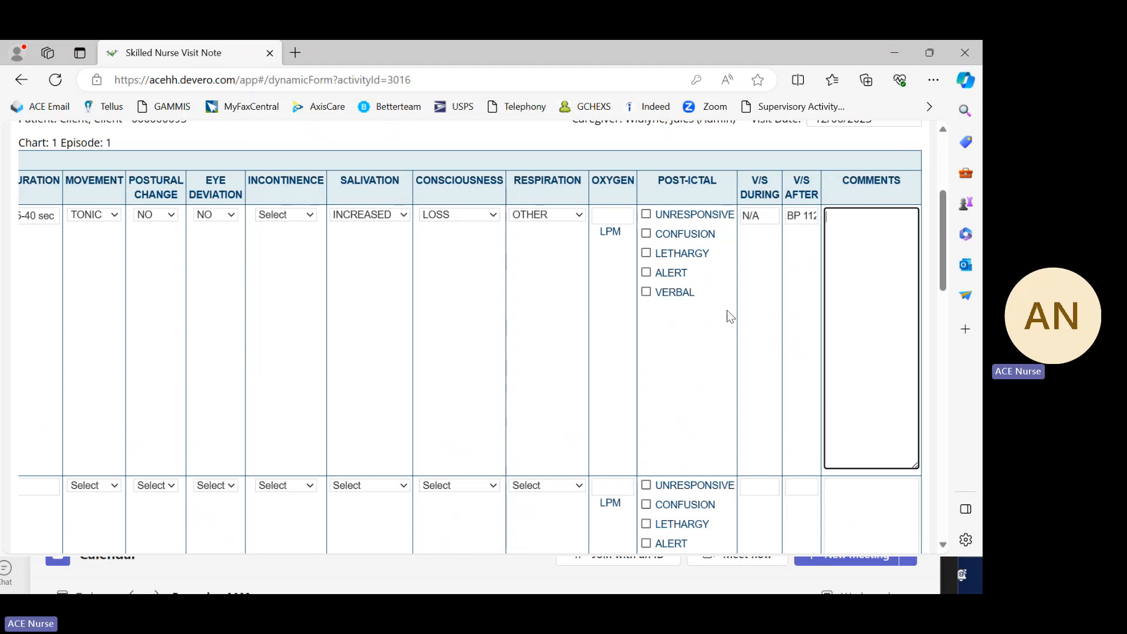
Step: Mark the first seizure entry's post-ictal state as ALERT and VERBAL
{"action": "left_click", "coordinate": [650, 253]}
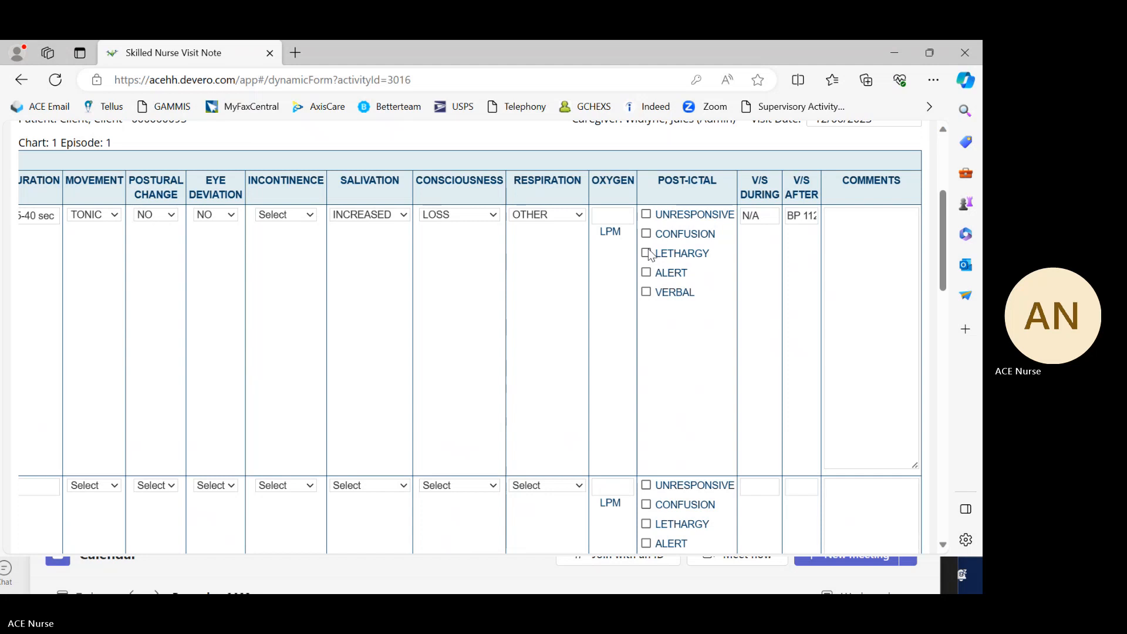
{"action": "left_click", "coordinate": [648, 254]}
{"action": "left_click", "coordinate": [647, 254]}
{"action": "left_click", "coordinate": [647, 292]}
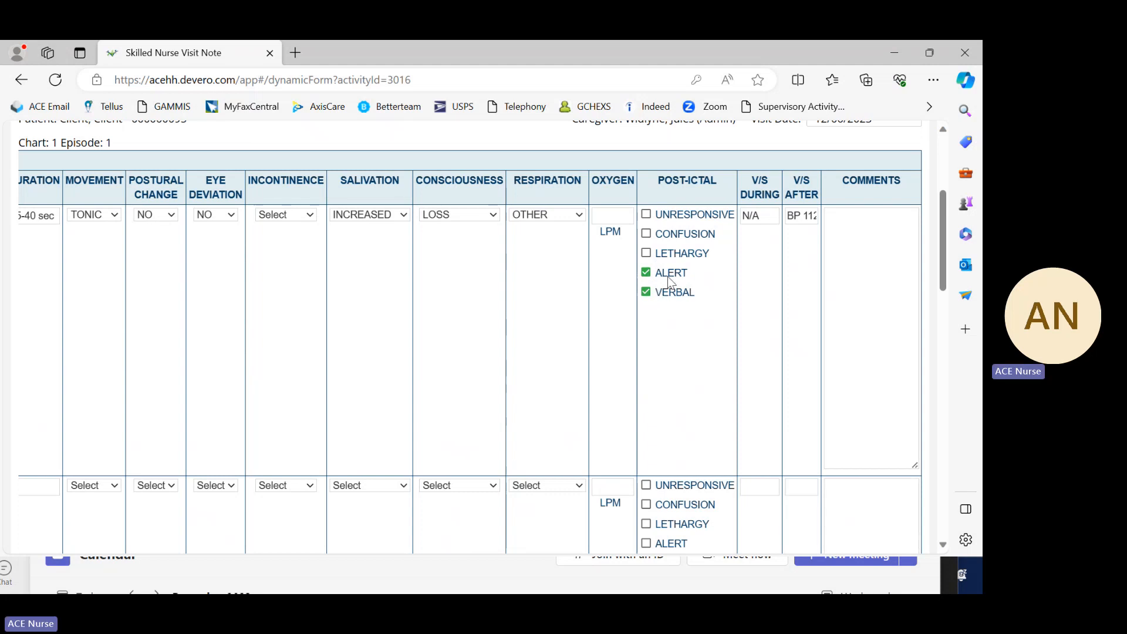
Step: Set the first entry's post-ictal state to UNRESPONSIVE and LETHARGY, leaving CONFUSION, ALERT and VERBAL unchecked
{"action": "left_click", "coordinate": [656, 256]}
{"action": "left_click", "coordinate": [647, 273]}
{"action": "left_click", "coordinate": [646, 292]}
{"action": "left_click", "coordinate": [648, 234]}
{"action": "left_click", "coordinate": [647, 272]}
{"action": "left_click", "coordinate": [647, 292]}
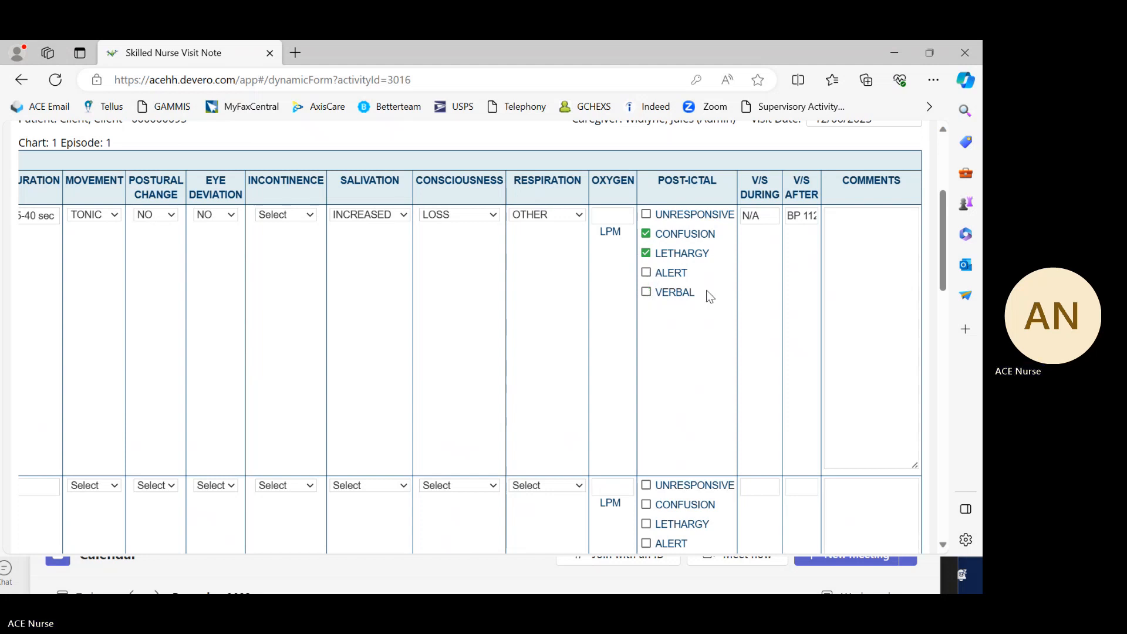
{"action": "left_click", "coordinate": [646, 234]}
{"action": "left_click", "coordinate": [646, 214]}
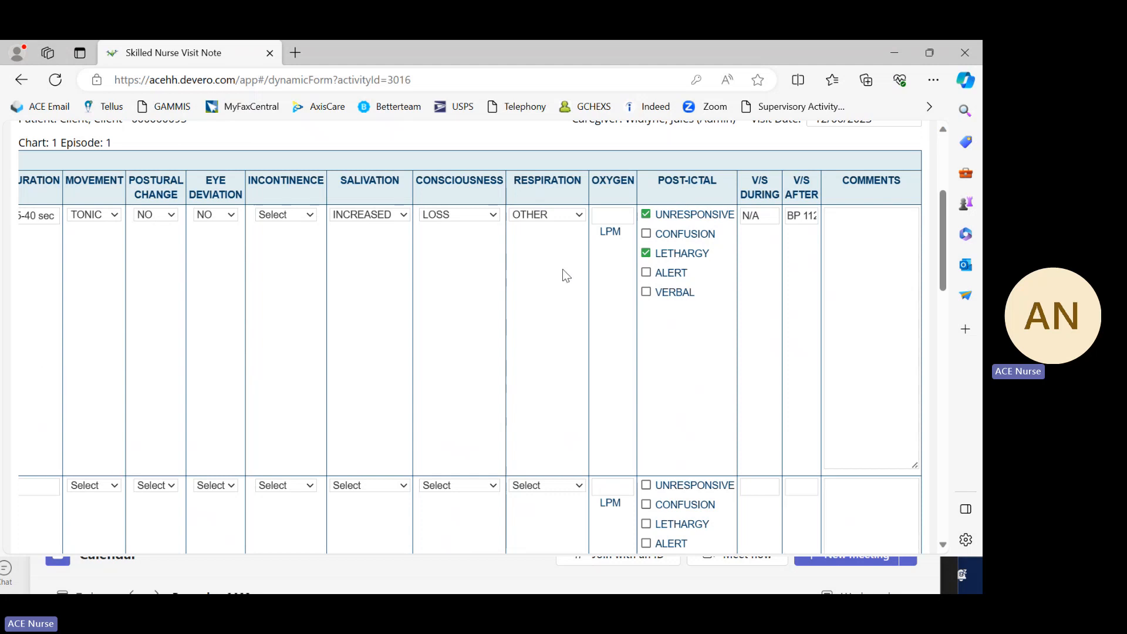
{"action": "left_click", "coordinate": [646, 214]}
{"action": "scroll", "coordinate": [749, 273], "scroll_direction": "down", "scroll_amount": 2}
{"action": "scroll", "coordinate": [763, 288], "scroll_direction": "up", "scroll_amount": 3}
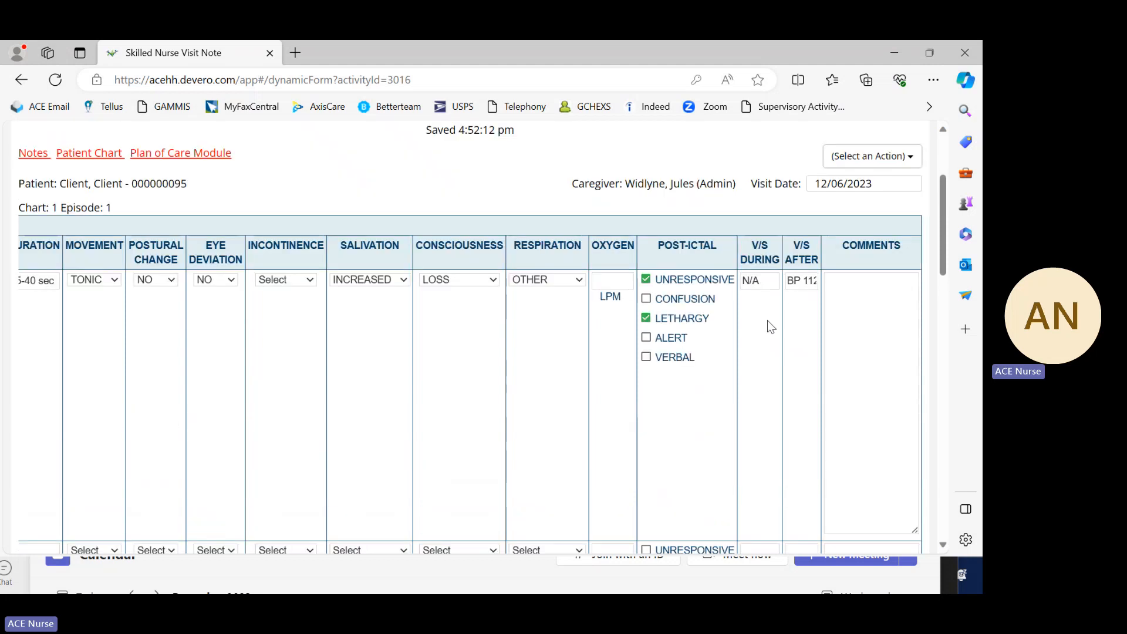
{"action": "scroll", "coordinate": [704, 361], "scroll_direction": "down", "scroll_amount": 1}
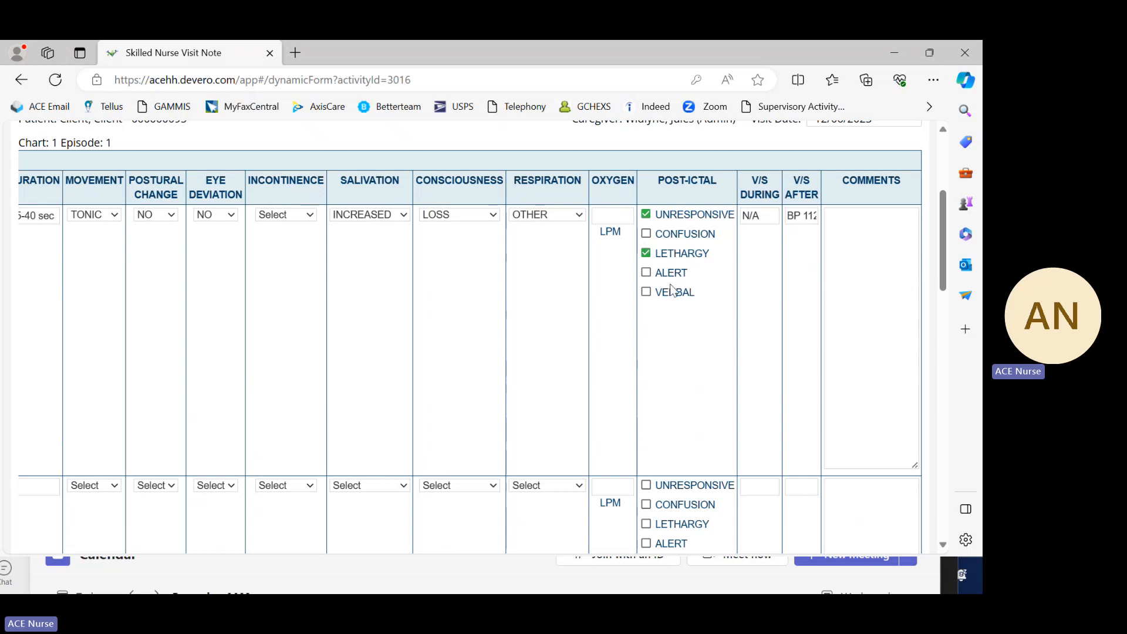
{"action": "left_click", "coordinate": [647, 253]}
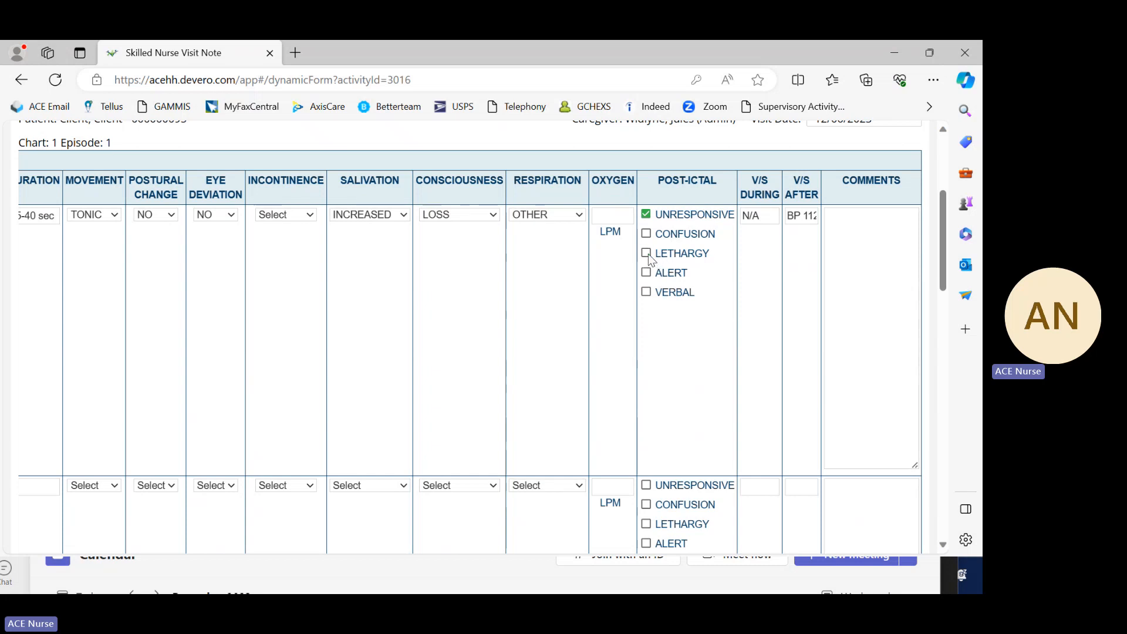
{"action": "left_click", "coordinate": [646, 214]}
{"action": "left_click", "coordinate": [646, 215]}
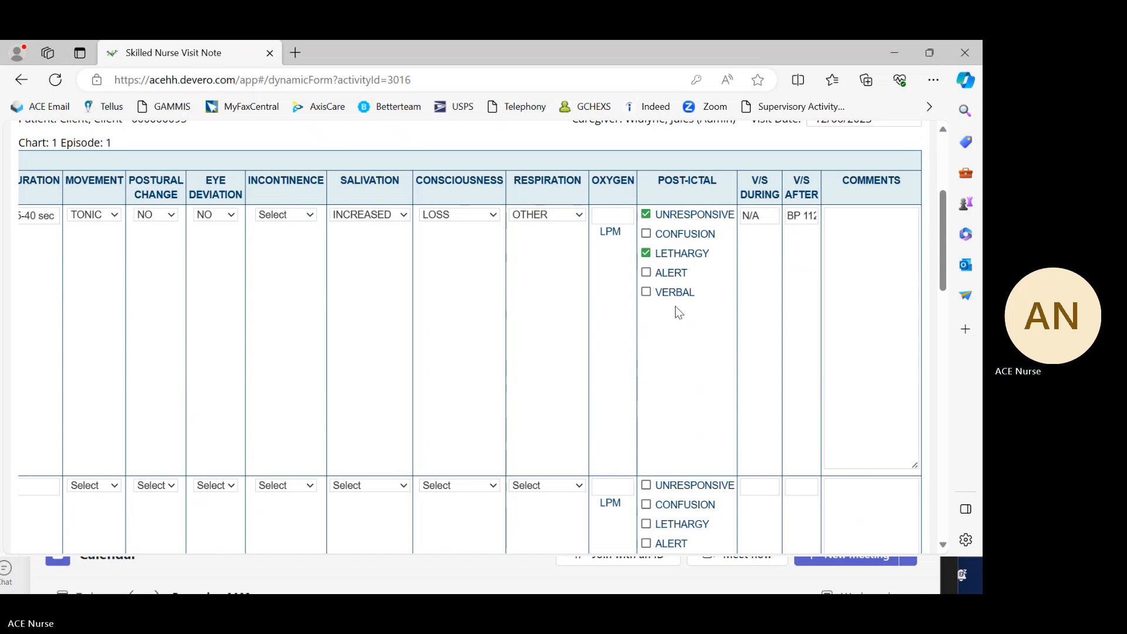
{"action": "scroll", "coordinate": [728, 334], "scroll_direction": "up", "scroll_amount": 1}
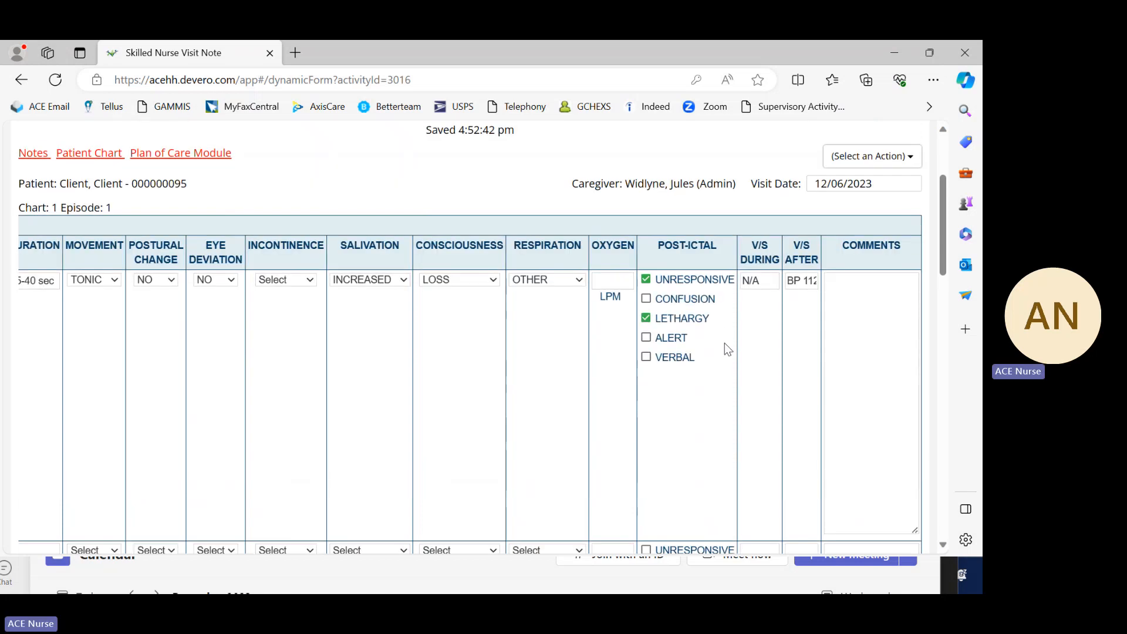
{"action": "scroll", "coordinate": [691, 317], "scroll_direction": "down", "scroll_amount": 2}
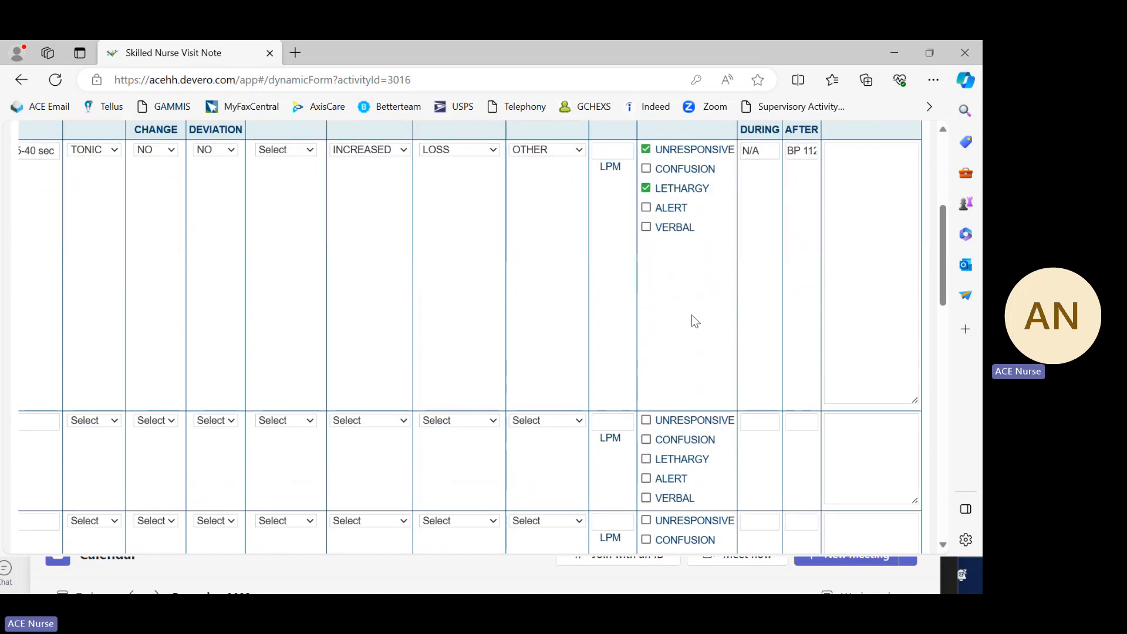
{"action": "scroll", "coordinate": [692, 317], "scroll_direction": "up", "scroll_amount": 2}
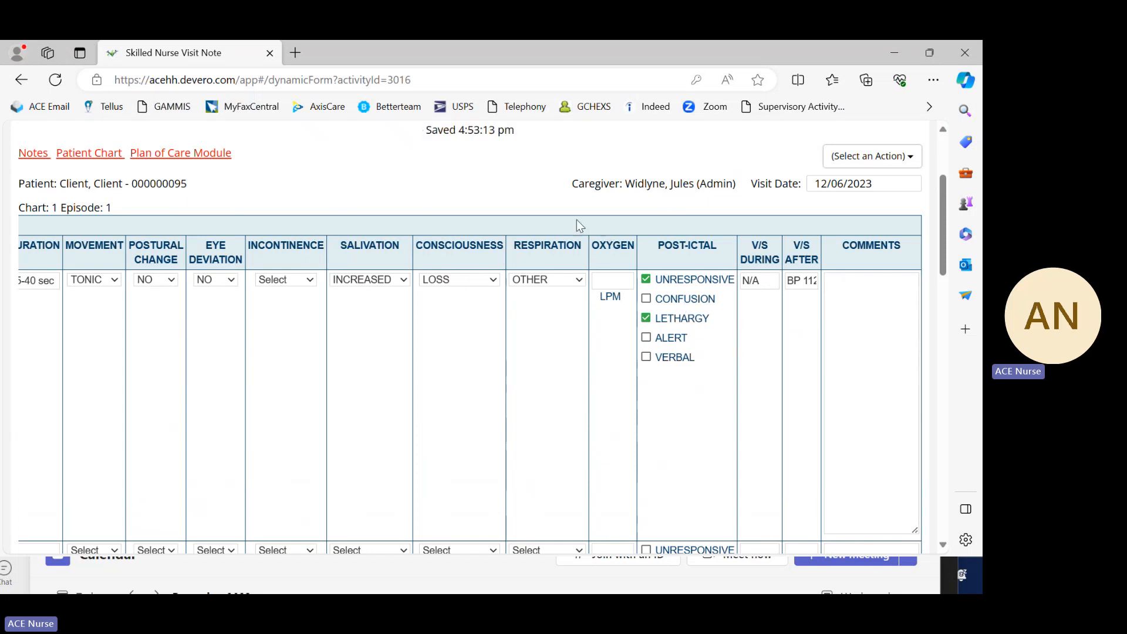
{"action": "scroll", "coordinate": [646, 291], "scroll_direction": "down", "scroll_amount": 1}
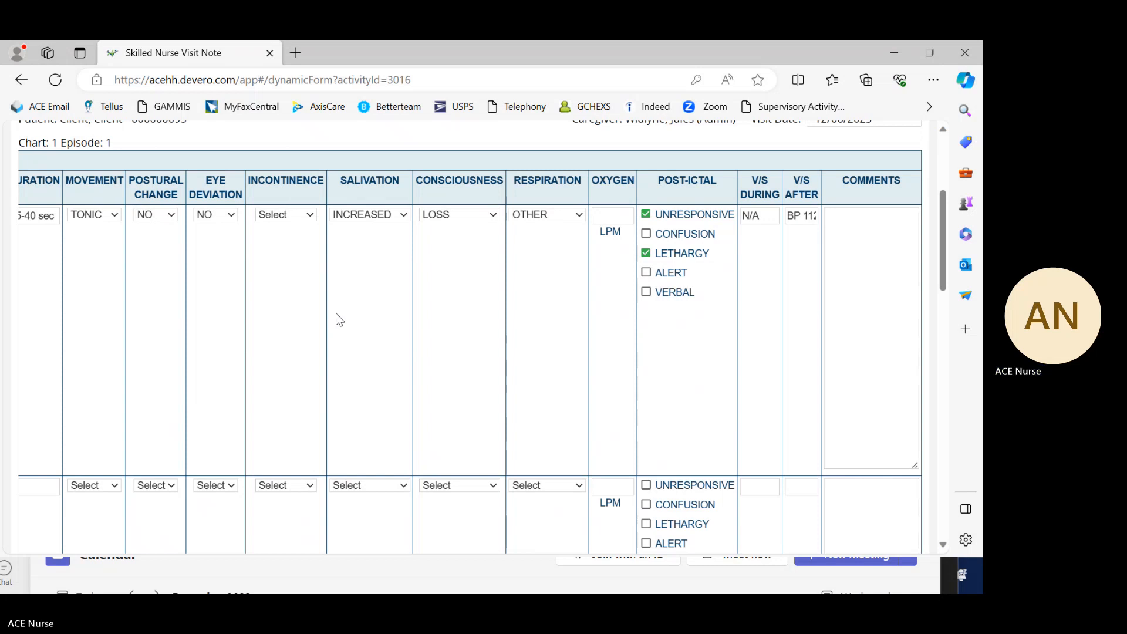
{"action": "scroll", "coordinate": [339, 319], "scroll_direction": "up", "scroll_amount": 1}
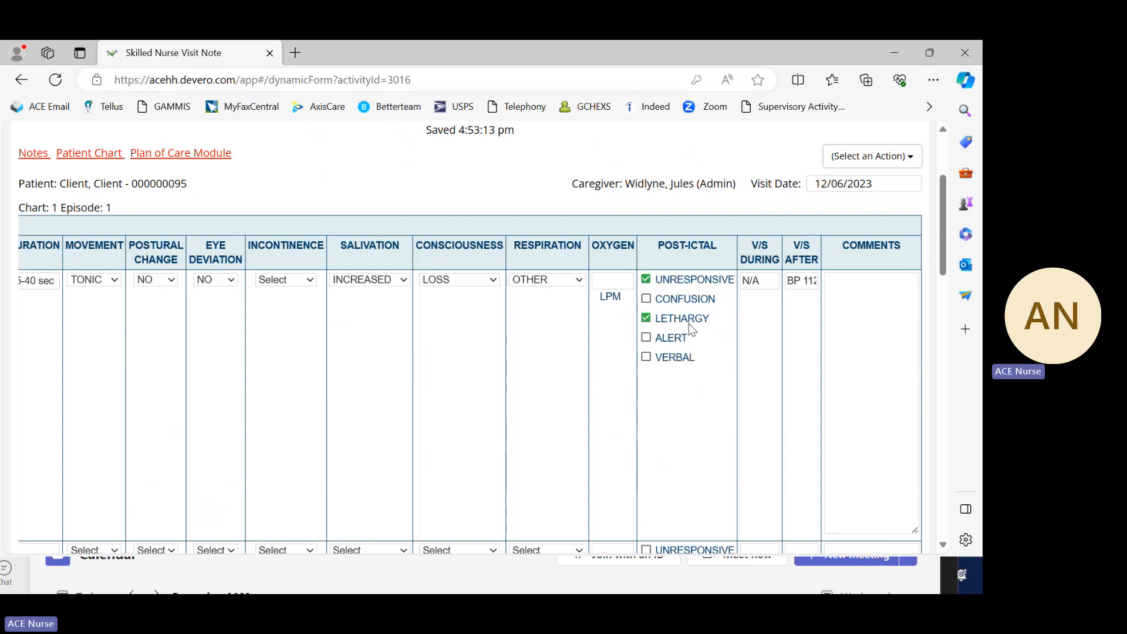
Step: Clear UNRESPONSIVE from the first seizure entry's post-ictal state and mark LETHARGY, ALERT and VERBAL
{"action": "left_click", "coordinate": [646, 279]}
{"action": "left_click", "coordinate": [645, 319]}
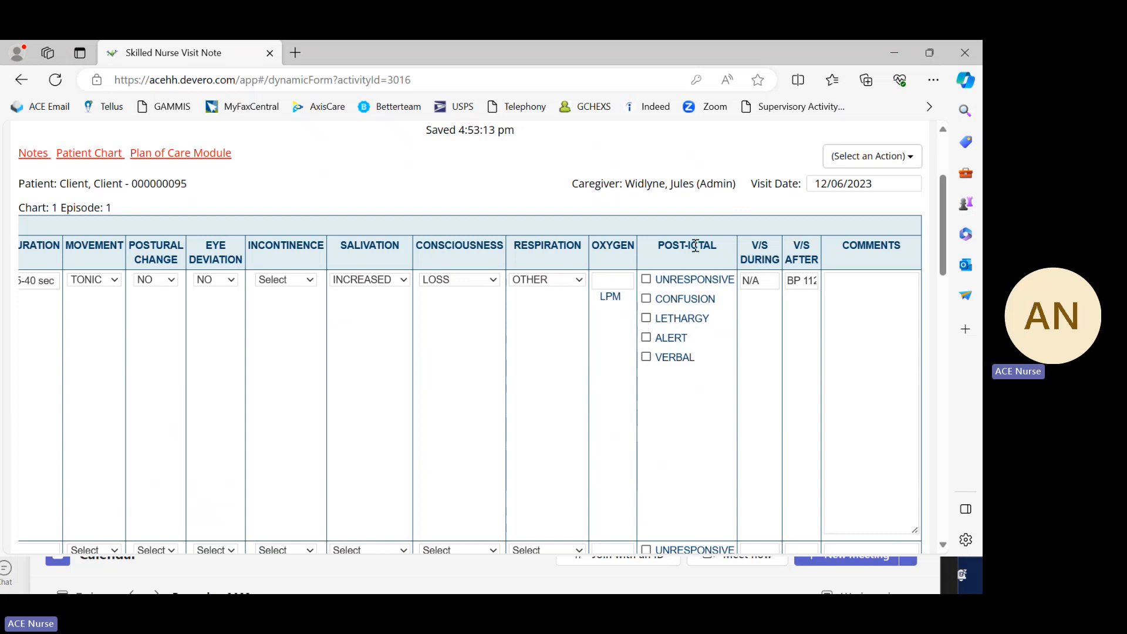
{"action": "left_click", "coordinate": [646, 338]}
{"action": "left_click", "coordinate": [649, 320]}
Step: Try "moderate lethargy" as the first seizure entry's comment, and clear the comments box again
{"action": "left_click", "coordinate": [865, 339]}
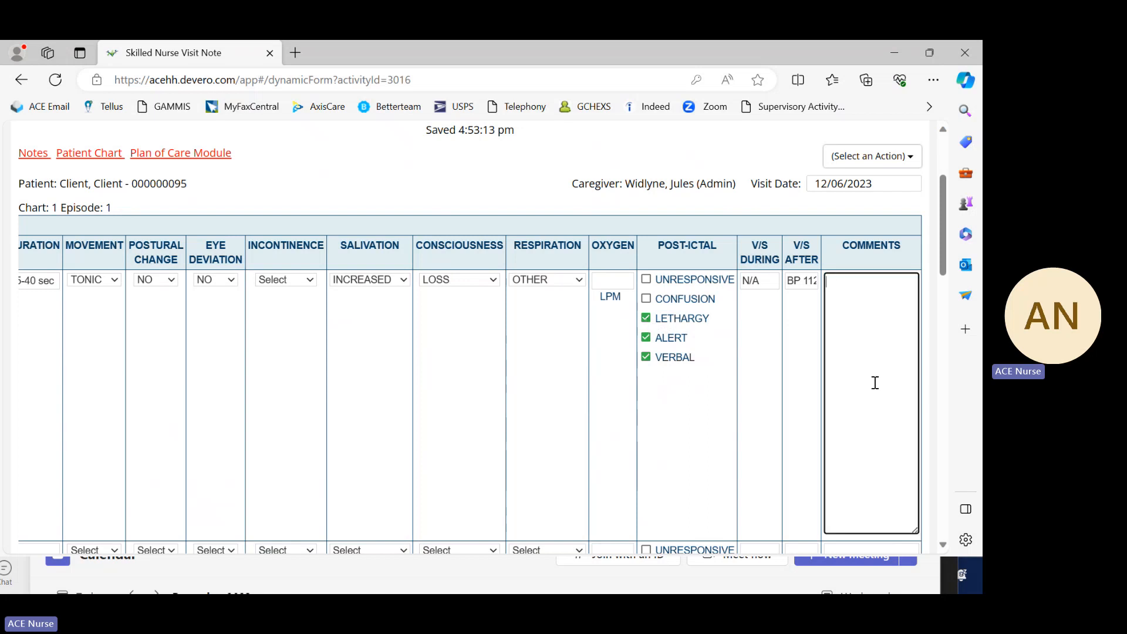
{"action": "type", "text": "mild"}
{"action": "key", "text": "BackSpace"}
{"action": "key", "text": "BackSpace"}
{"action": "type", "text": "mod"}
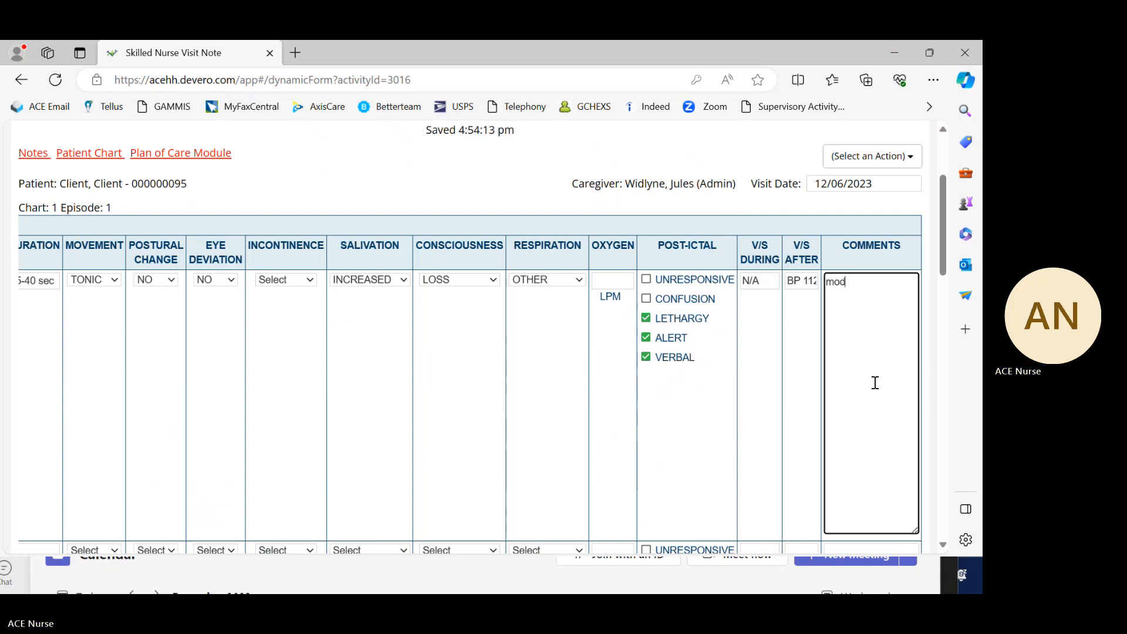
{"action": "type", "text": "erate lethargy"}
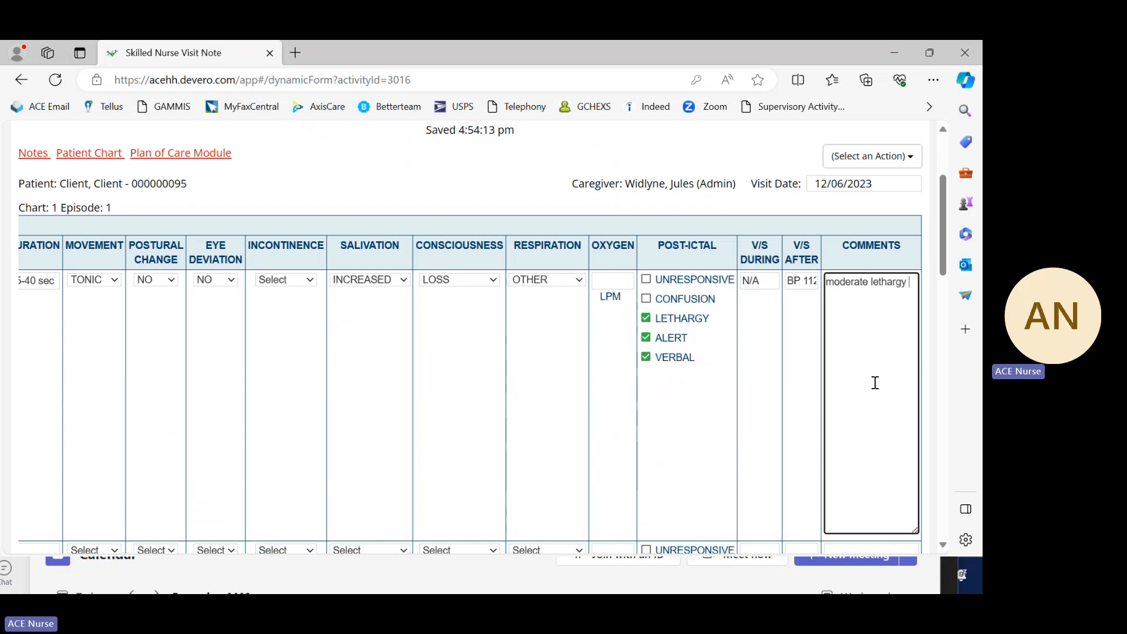
{"action": "key", "text": "BackSpace"}
{"action": "key", "text": "BackSpace"}
{"action": "key", "text": "BackSpace"}
{"action": "key", "text": "BackSpace"}
{"action": "key", "text": "BackSpace"}
{"action": "key", "text": "BackSpace"}
{"action": "key", "text": "BackSpace"}
{"action": "key", "text": "BackSpace"}
{"action": "key", "text": "BackSpace"}
{"action": "key", "text": "BackSpace"}
{"action": "key", "text": "BackSpace"}
{"action": "key", "text": "BackSpace"}
{"action": "key", "text": "BackSpace"}
{"action": "key", "text": "BackSpace"}
{"action": "key", "text": "BackSpace"}
{"action": "key", "text": "BackSpace"}
{"action": "key", "text": "BackSpace"}
Step: Check which respiration options are available for the first seizure entry, without changing the selection
{"action": "left_click", "coordinate": [584, 281]}
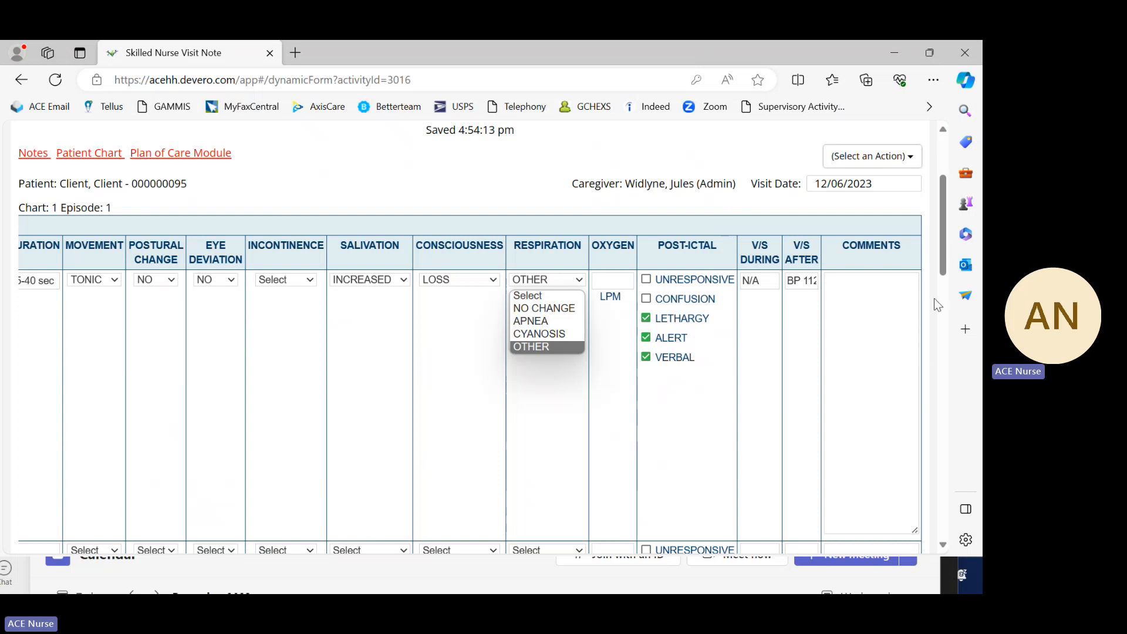
{"action": "scroll", "coordinate": [801, 195], "scroll_direction": "down", "scroll_amount": 1}
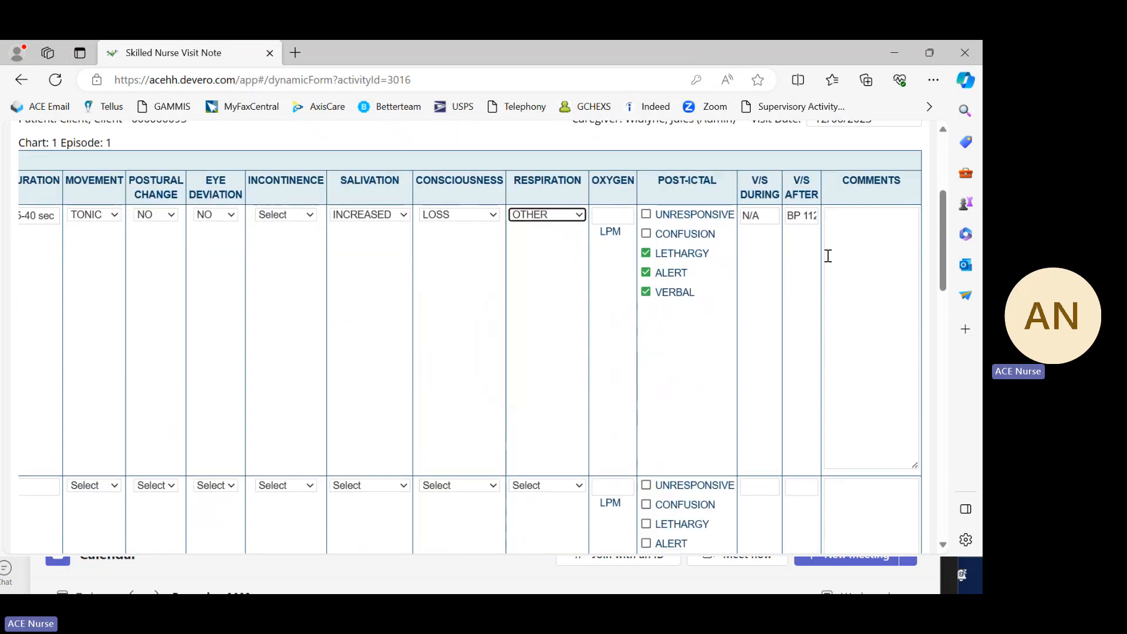
{"action": "scroll", "coordinate": [827, 260], "scroll_direction": "up", "scroll_amount": 3}
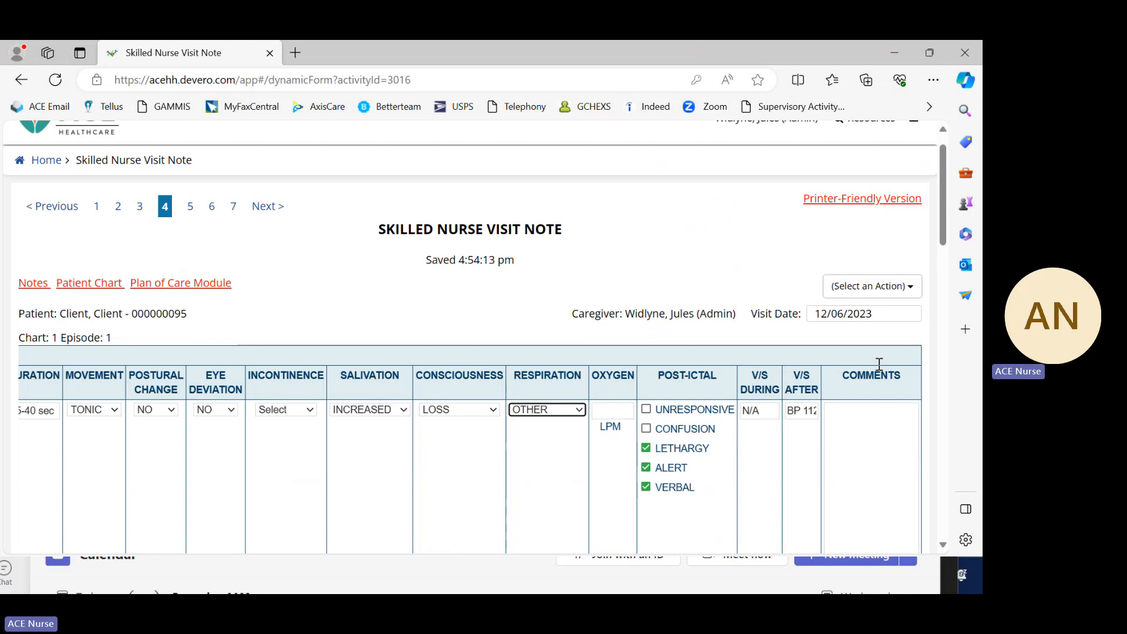
Step: Review the first seizure entry from its time column onward and the blank rows below it in the Seizure Activity table
{"action": "mouse_move", "coordinate": [941, 230]}
{"action": "left_mouse_down"}
{"action": "mouse_move", "coordinate": [968, 470]}
{"action": "mouse_move", "coordinate": [959, 545]}
{"action": "left_mouse_up"}
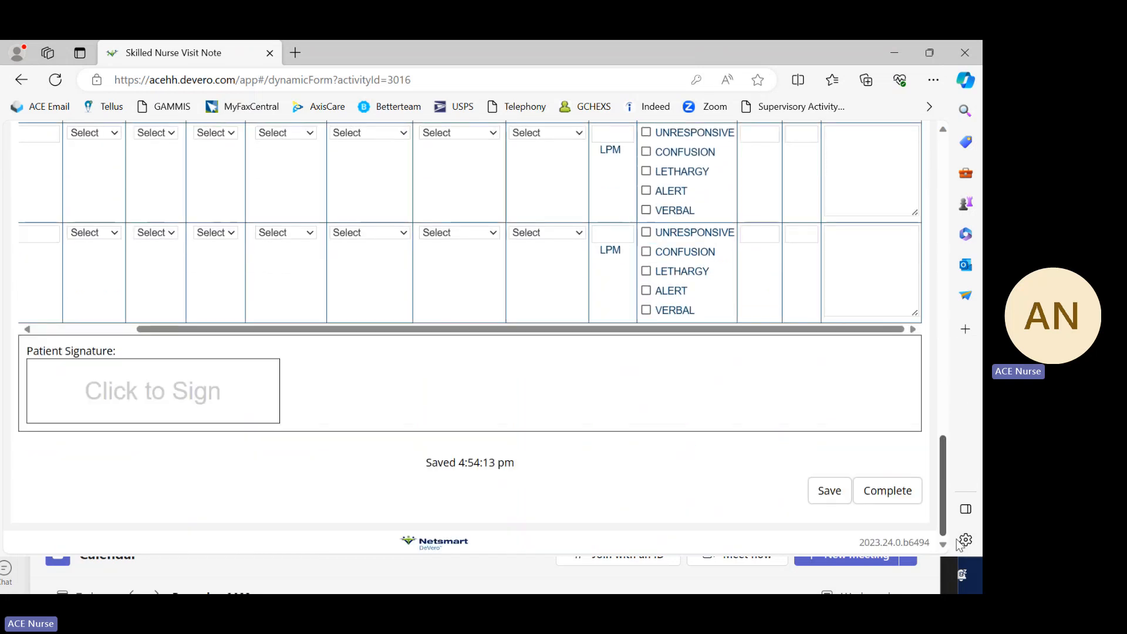
{"action": "left_click", "coordinate": [27, 330]}
{"action": "left_click", "coordinate": [27, 330]}
{"action": "left_click_drag", "start_coordinate": [942, 492], "coordinate": [939, 166]}
{"action": "scroll", "coordinate": [533, 354], "scroll_direction": "down", "scroll_amount": 2}
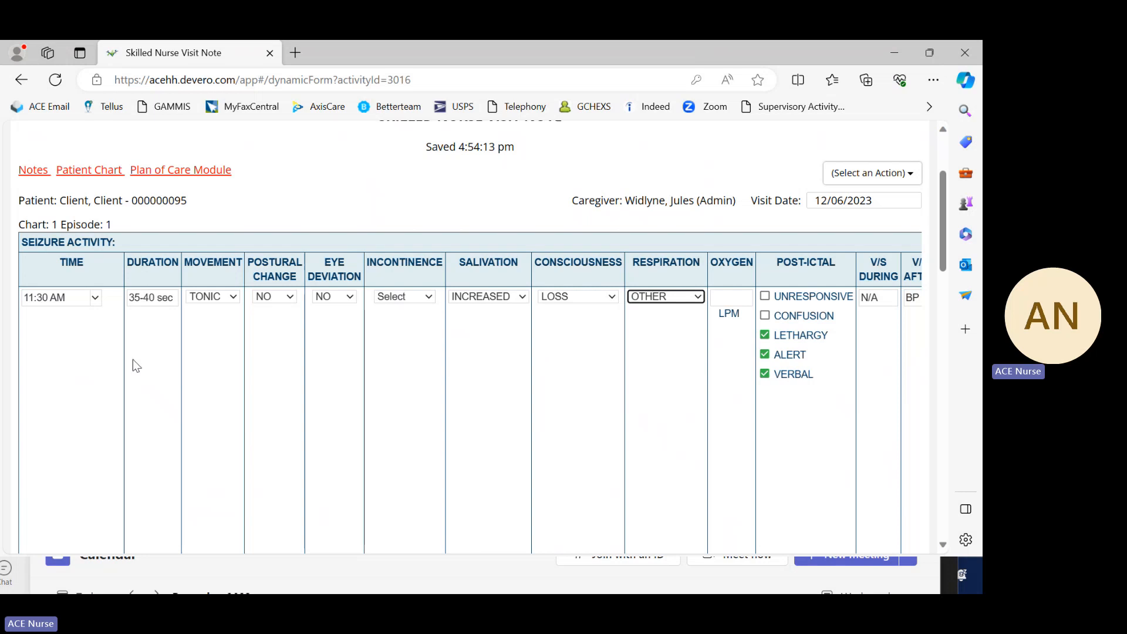
{"action": "scroll", "coordinate": [123, 411], "scroll_direction": "down", "scroll_amount": 2}
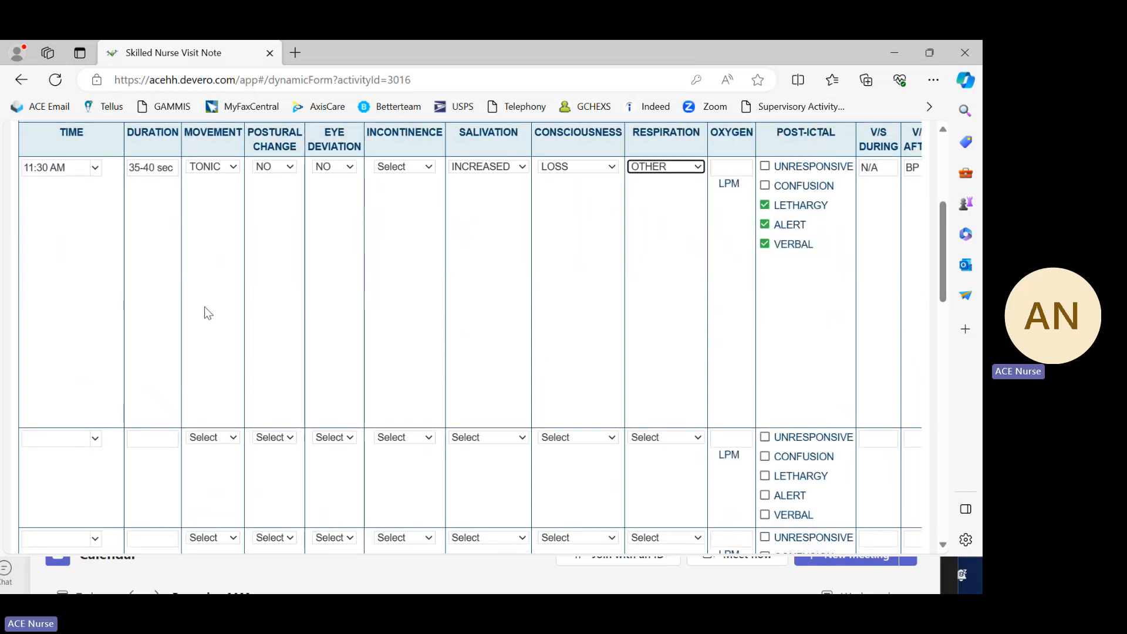
{"action": "scroll", "coordinate": [78, 238], "scroll_direction": "down", "scroll_amount": 10}
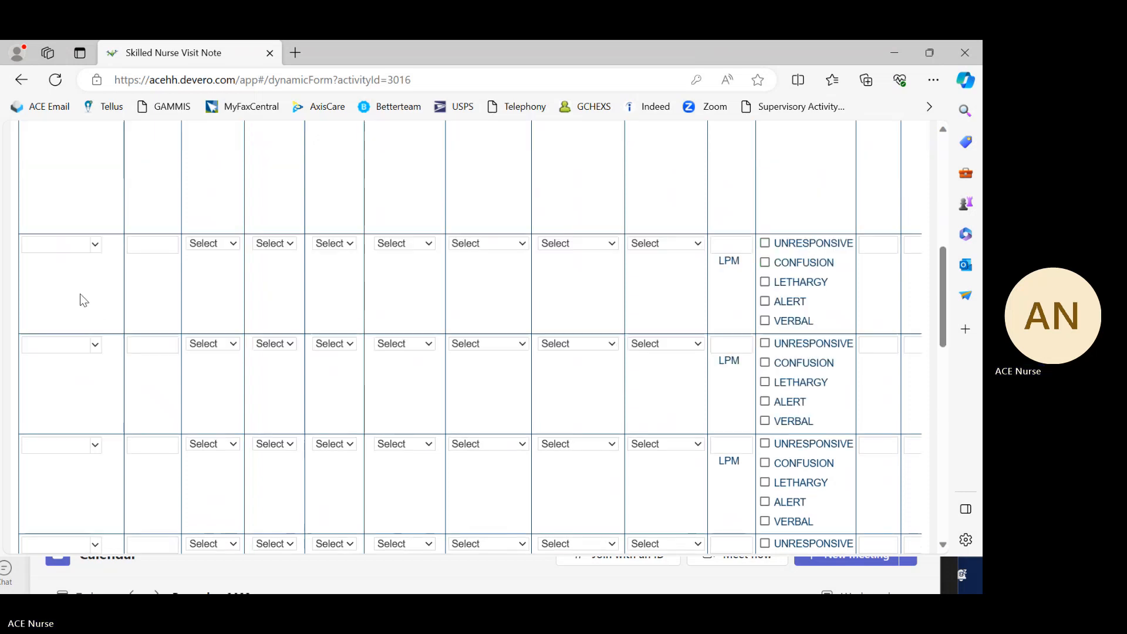
{"action": "scroll", "coordinate": [92, 404], "scroll_direction": "up", "scroll_amount": 15}
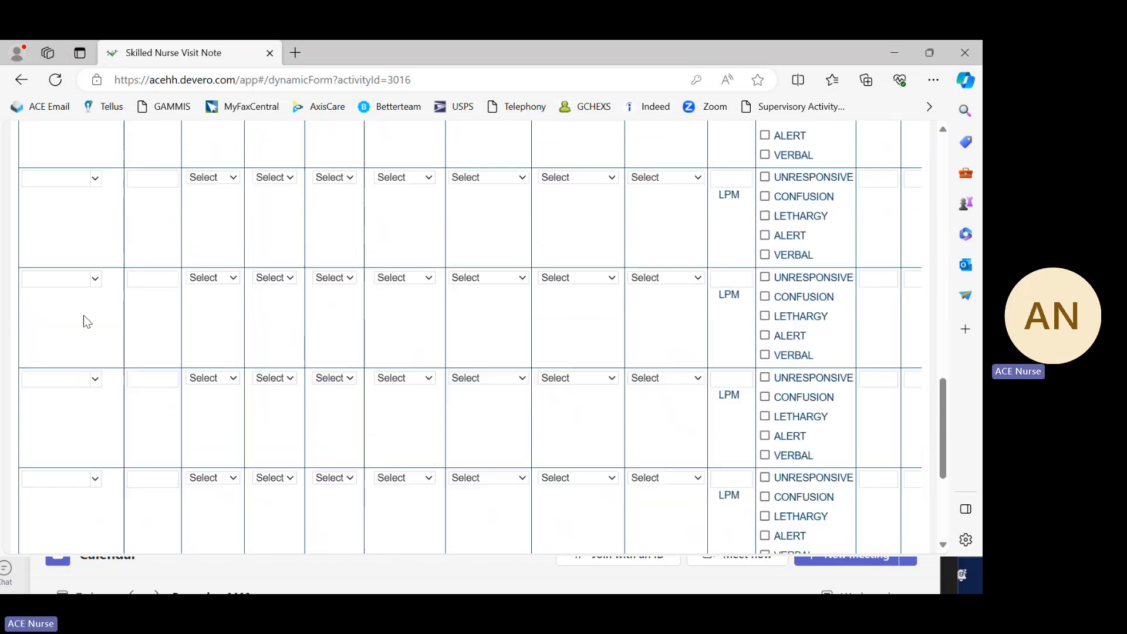
{"action": "scroll", "coordinate": [129, 358], "scroll_direction": "up", "scroll_amount": 3}
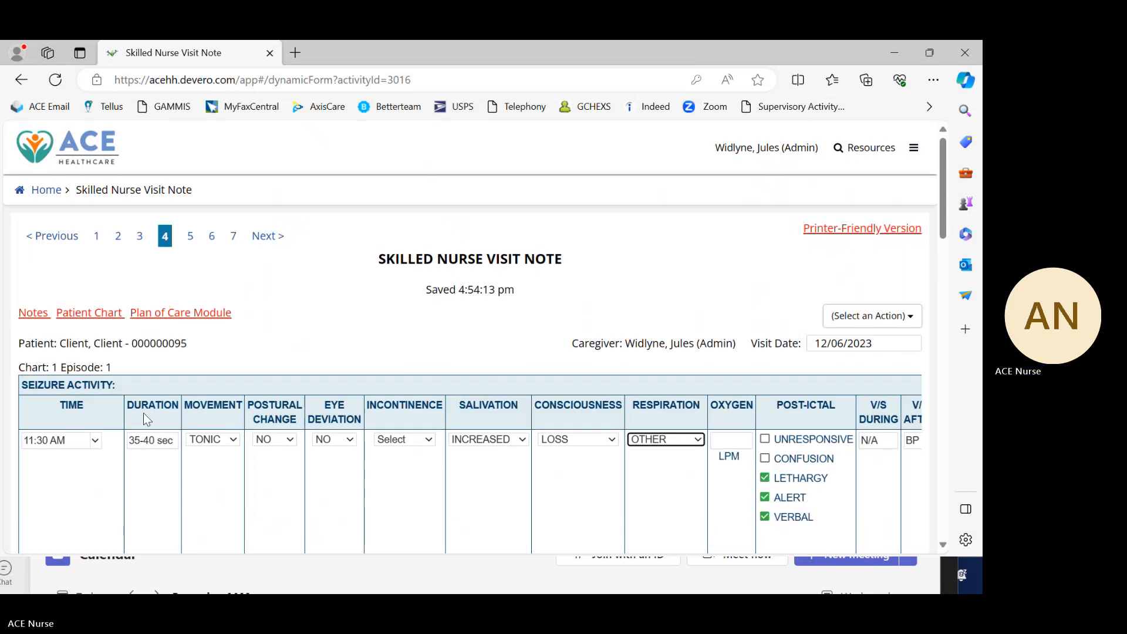
{"action": "scroll", "coordinate": [143, 419], "scroll_direction": "down", "scroll_amount": 4}
{"action": "scroll", "coordinate": [690, 347], "scroll_direction": "down", "scroll_amount": 1}
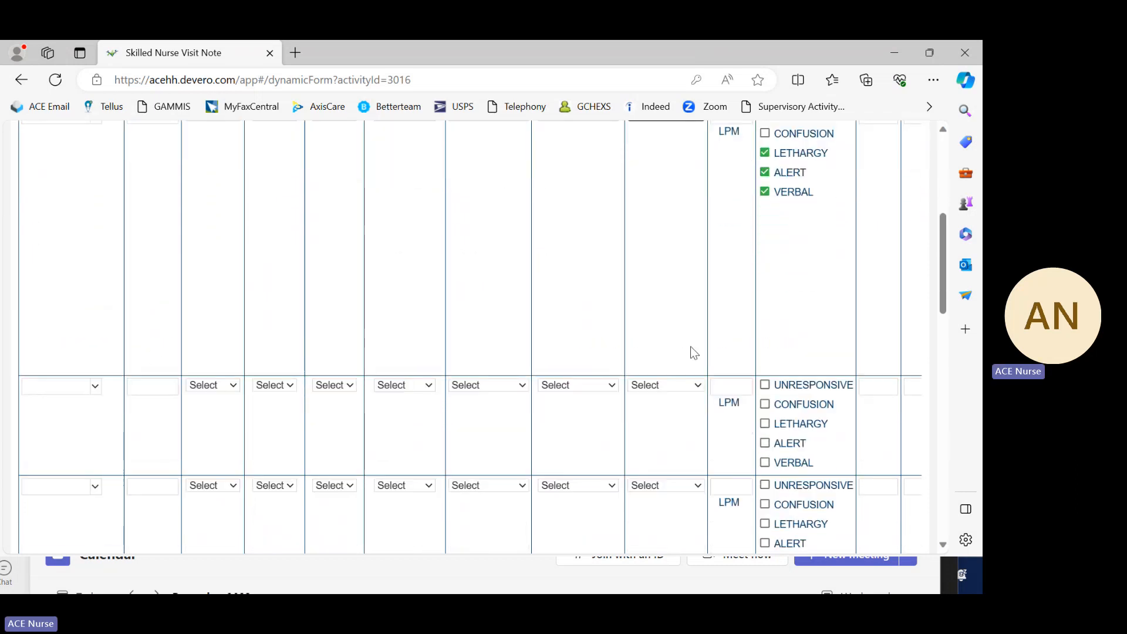
{"action": "scroll", "coordinate": [814, 342], "scroll_direction": "up", "scroll_amount": 3}
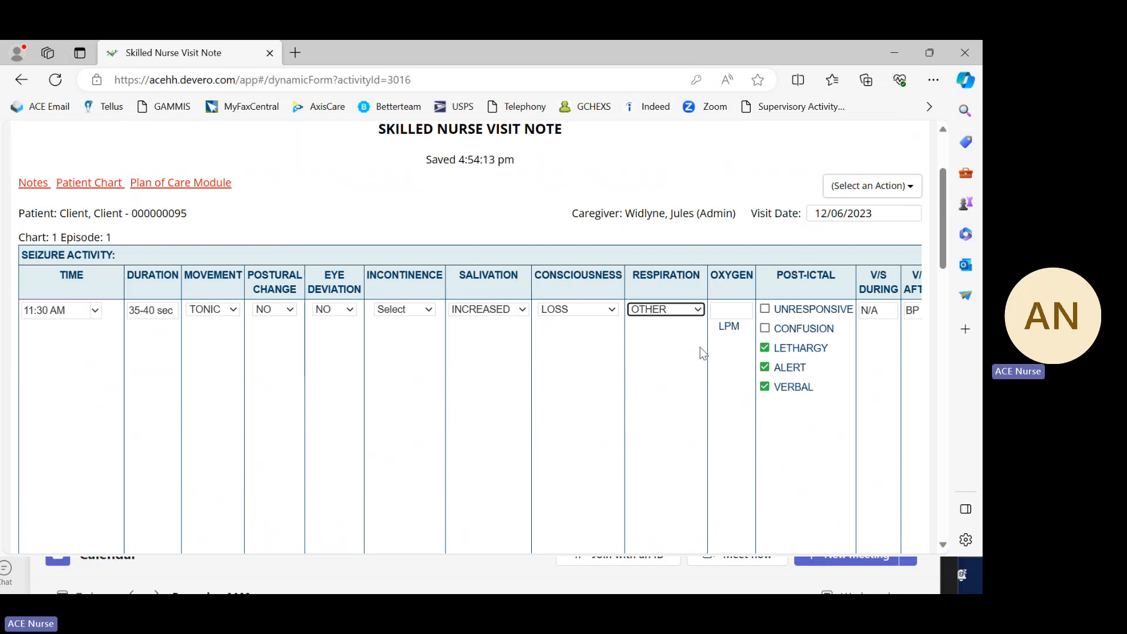
{"action": "scroll", "coordinate": [435, 369], "scroll_direction": "up", "scroll_amount": 1}
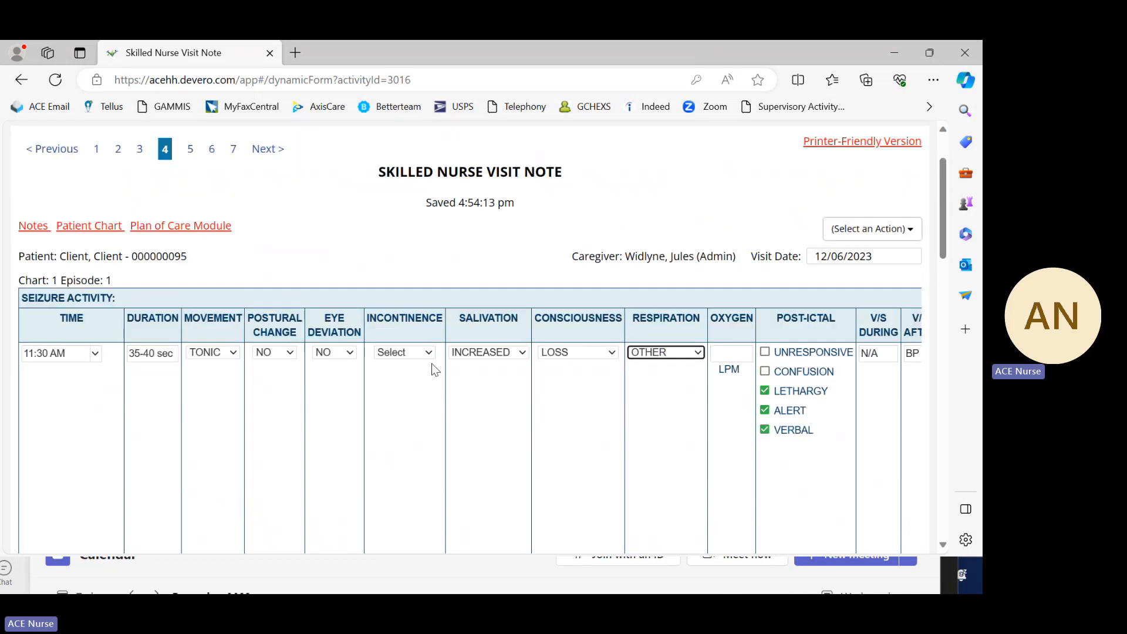
Step: Examine the first seizure entry's oxygen, post-ictal, vital signs and comments columns
{"action": "scroll", "coordinate": [434, 368], "scroll_direction": "down", "scroll_amount": 3}
{"action": "mouse_move", "coordinate": [939, 259]}
{"action": "left_mouse_down"}
{"action": "mouse_move", "coordinate": [961, 347]}
{"action": "mouse_move", "coordinate": [959, 520]}
{"action": "left_mouse_up"}
{"action": "left_click", "coordinate": [914, 329]}
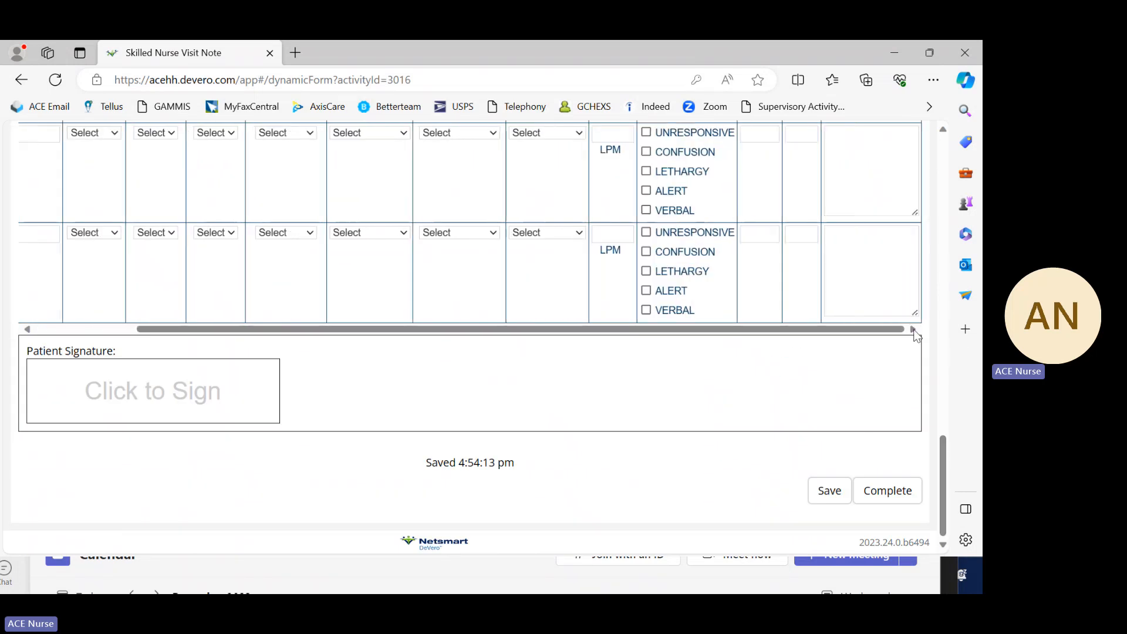
{"action": "mouse_move", "coordinate": [949, 444]}
{"action": "left_mouse_down"}
{"action": "mouse_move", "coordinate": [934, 203]}
{"action": "mouse_move", "coordinate": [930, 213]}
{"action": "left_mouse_up"}
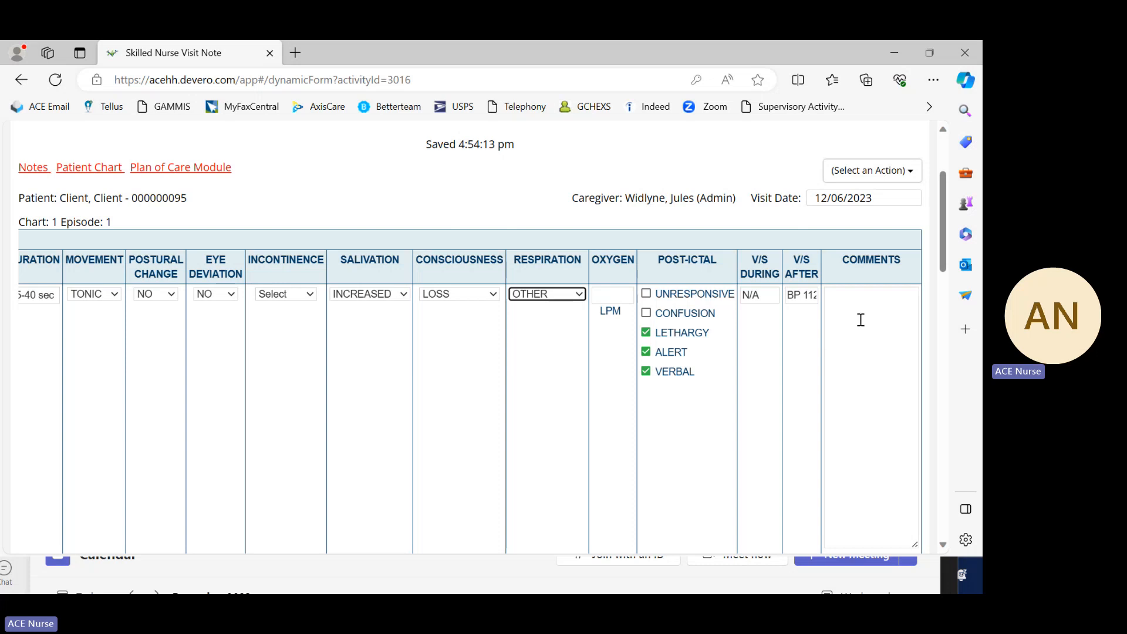
{"action": "scroll", "coordinate": [858, 314], "scroll_direction": "down", "scroll_amount": 2}
{"action": "left_click", "coordinate": [851, 177]}
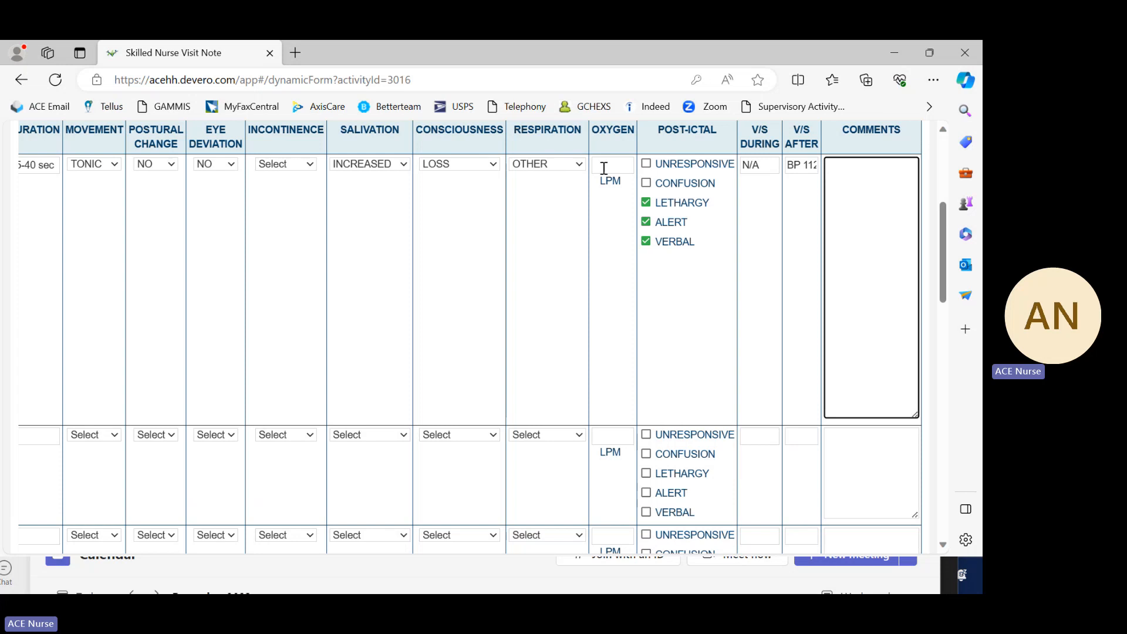
Step: Clear ALERT and VERBAL from the first entry's post-ictal state, leaving only LETHARGY checked
{"action": "mouse_move", "coordinate": [943, 272]}
{"action": "left_mouse_down"}
{"action": "mouse_move", "coordinate": [933, 223]}
{"action": "mouse_move", "coordinate": [957, 517]}
{"action": "mouse_move", "coordinate": [944, 293]}
{"action": "mouse_move", "coordinate": [927, 209]}
{"action": "mouse_move", "coordinate": [934, 277]}
{"action": "left_mouse_up"}
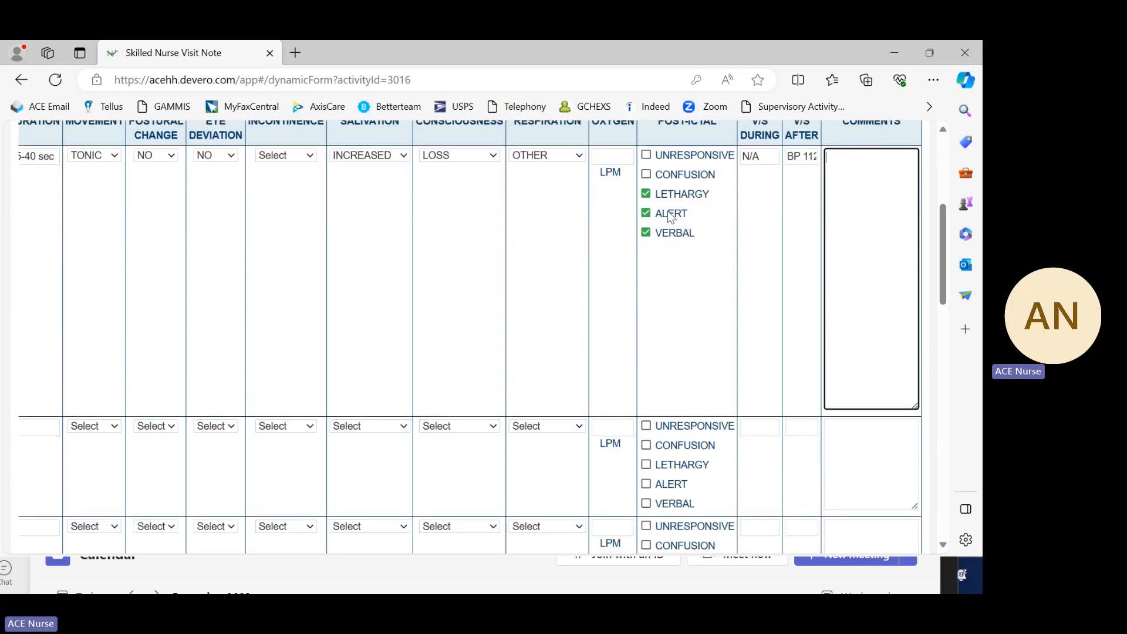
{"action": "left_click", "coordinate": [655, 195]}
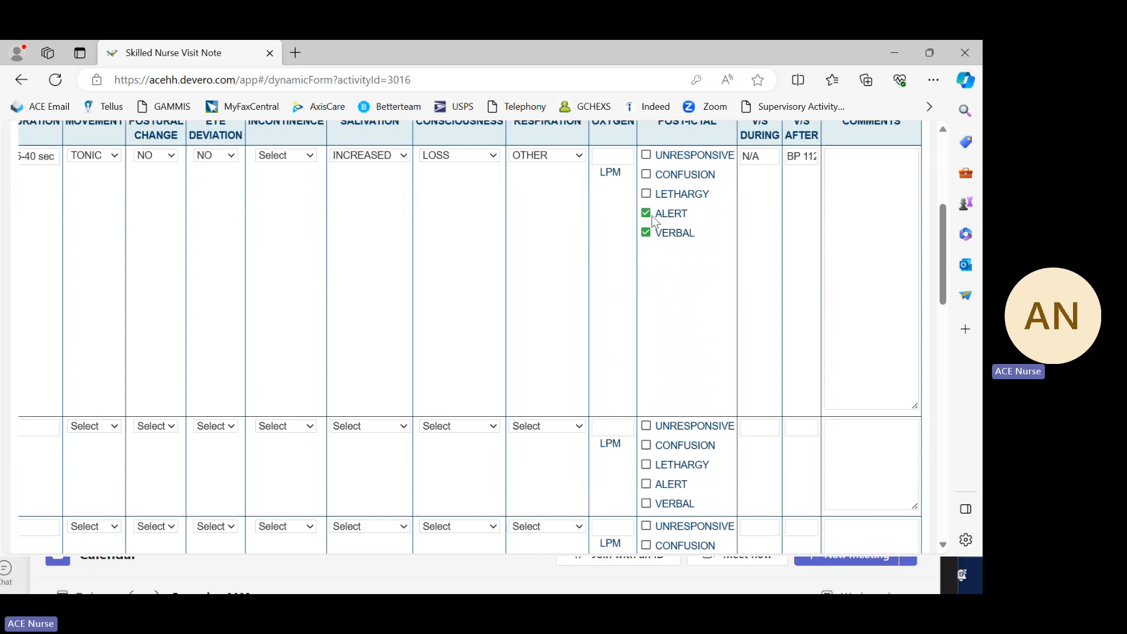
{"action": "left_click", "coordinate": [654, 216]}
{"action": "left_click", "coordinate": [652, 231]}
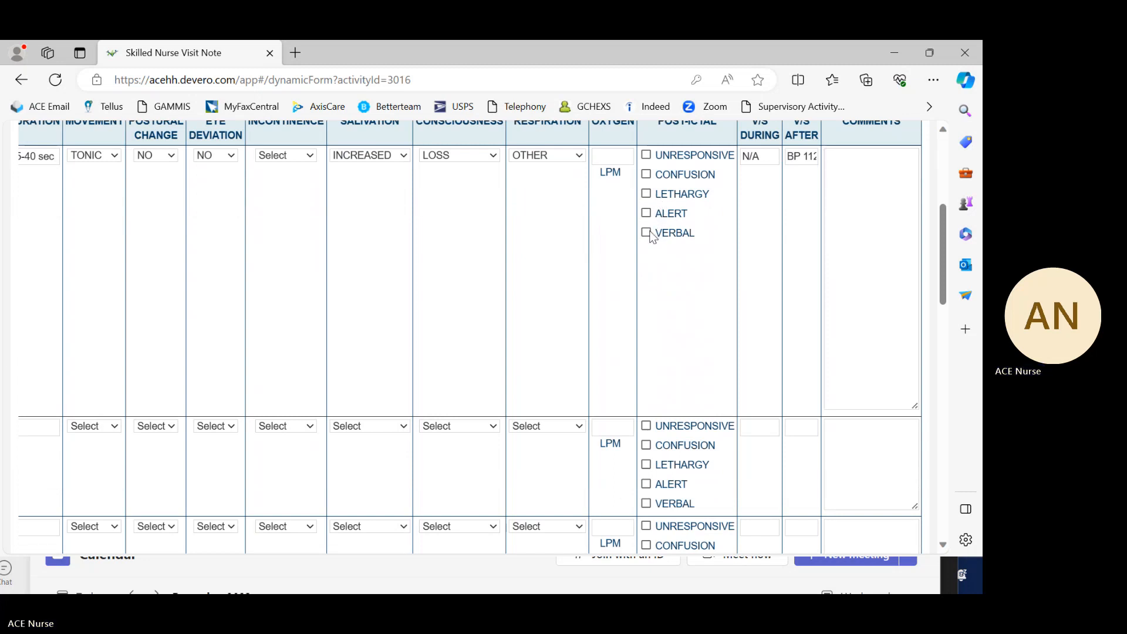
{"action": "left_click", "coordinate": [648, 195]}
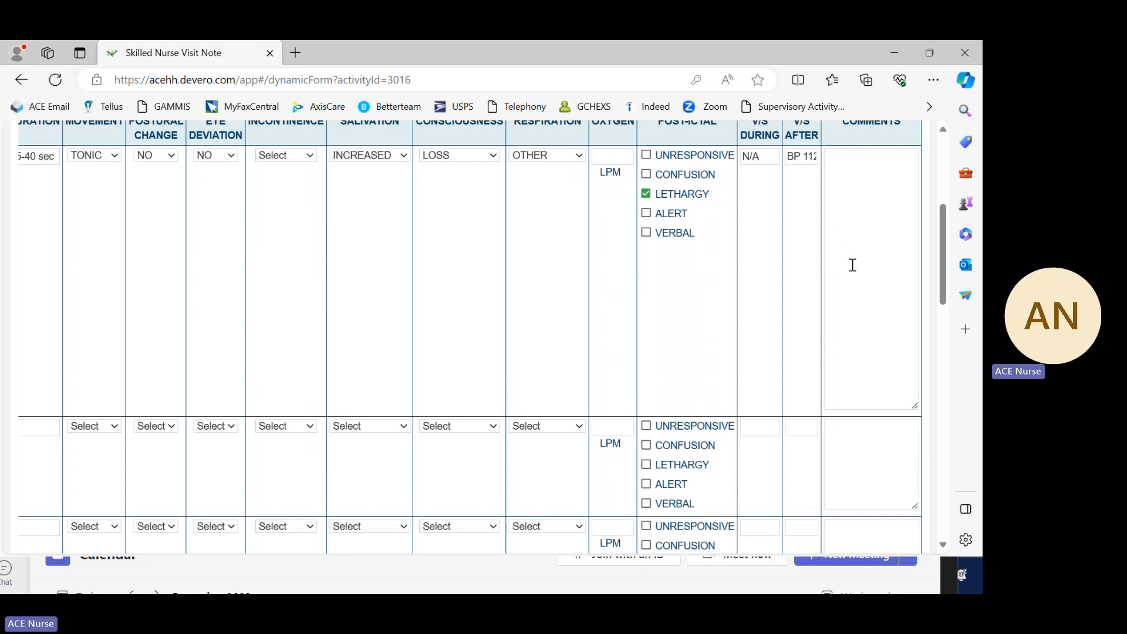
{"action": "left_click_drag", "start_coordinate": [943, 255], "coordinate": [946, 506]}
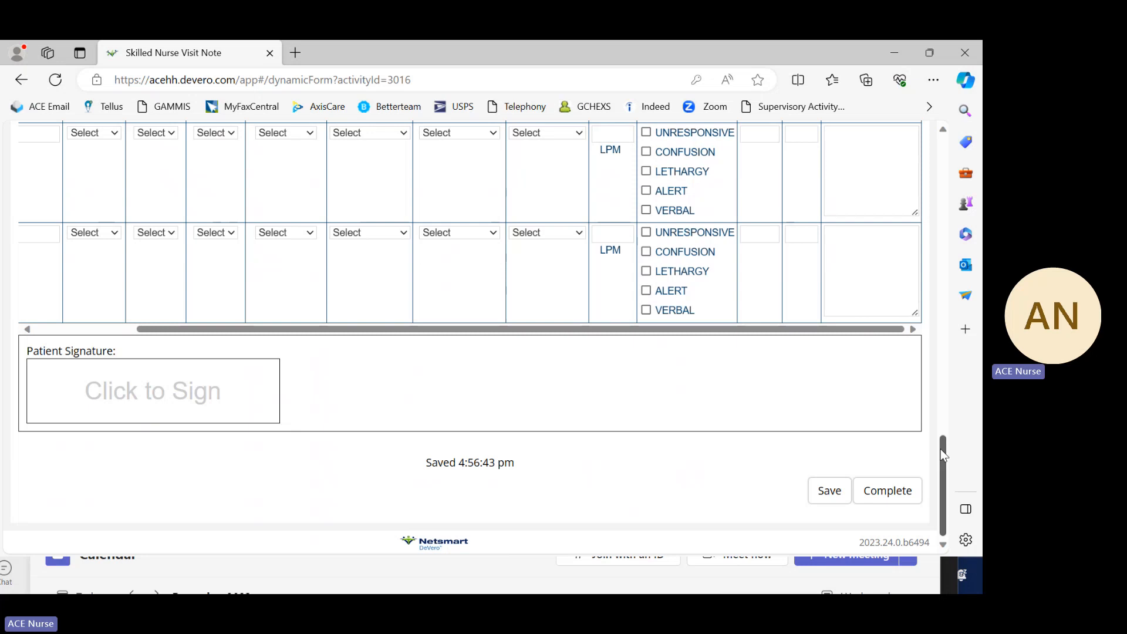
{"action": "mouse_move", "coordinate": [940, 483]}
{"action": "left_mouse_down"}
{"action": "mouse_move", "coordinate": [932, 436]}
{"action": "mouse_move", "coordinate": [938, 469]}
{"action": "left_mouse_up"}
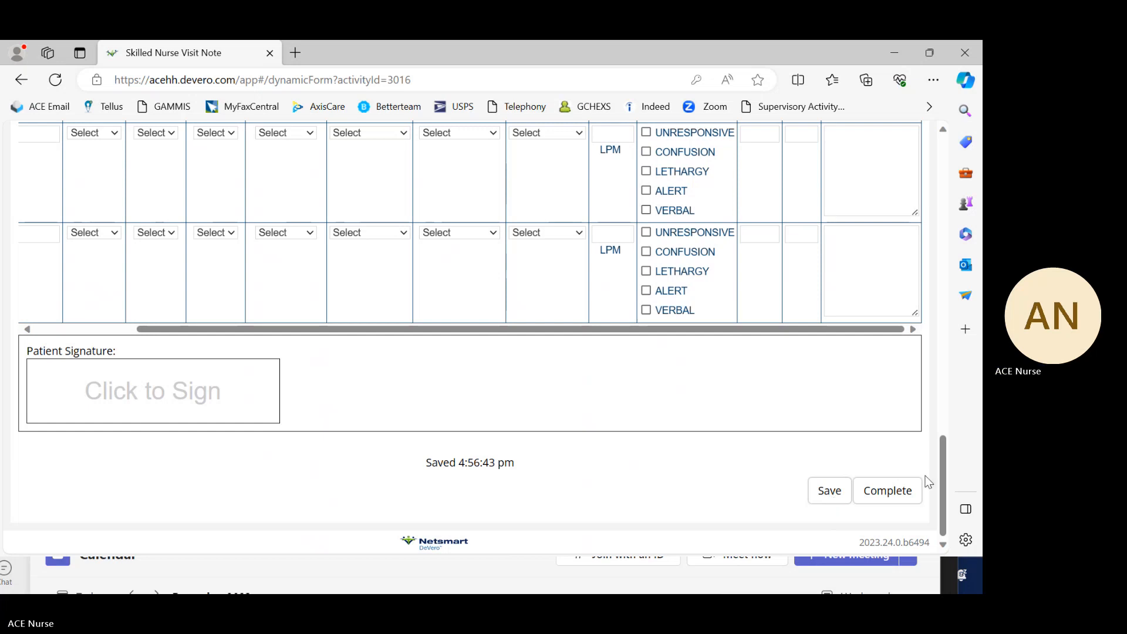
{"action": "mouse_move", "coordinate": [942, 487]}
{"action": "left_mouse_down"}
{"action": "mouse_move", "coordinate": [934, 206]}
{"action": "mouse_move", "coordinate": [966, 402]}
{"action": "mouse_move", "coordinate": [968, 522]}
{"action": "left_mouse_up"}
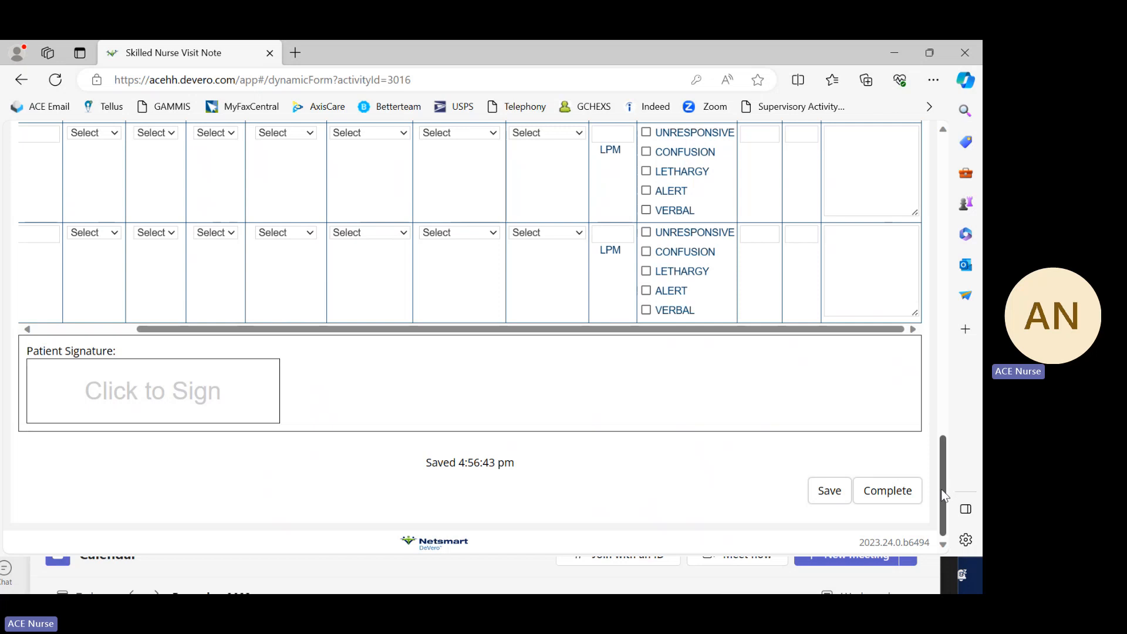
{"action": "left_click_drag", "start_coordinate": [942, 496], "coordinate": [920, 175]}
{"action": "scroll", "coordinate": [922, 182], "scroll_direction": "down", "scroll_amount": 15}
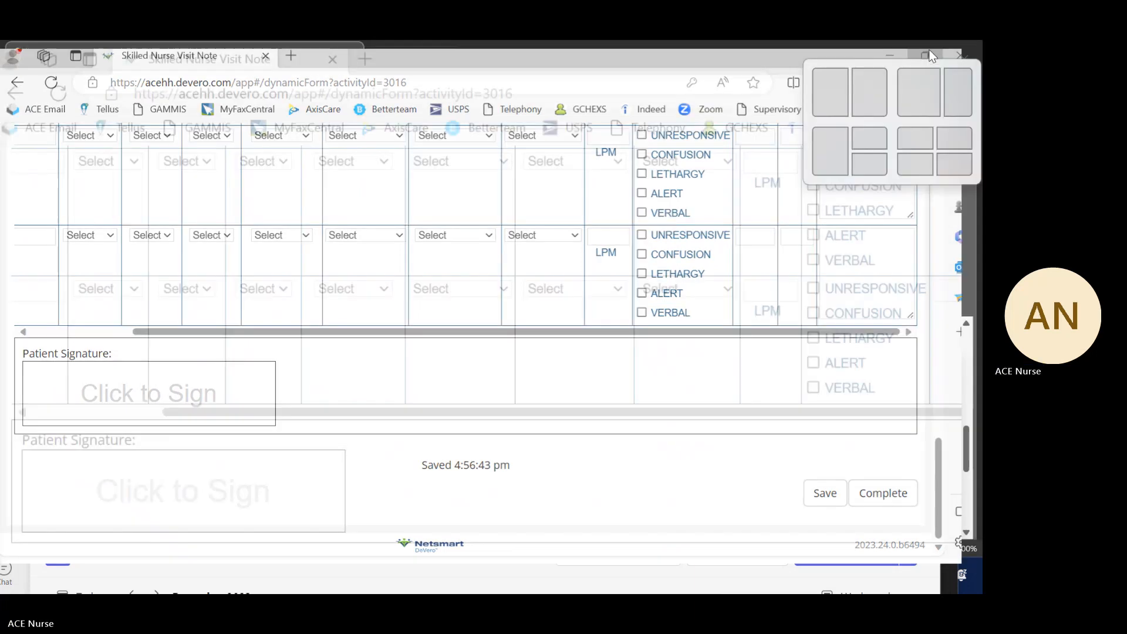
Step: Shrink the browser window, switch to the maximized Teams meeting "NETSMART TRAINING PAGE 4" and request to stop its recording
{"action": "left_click", "coordinate": [930, 55]}
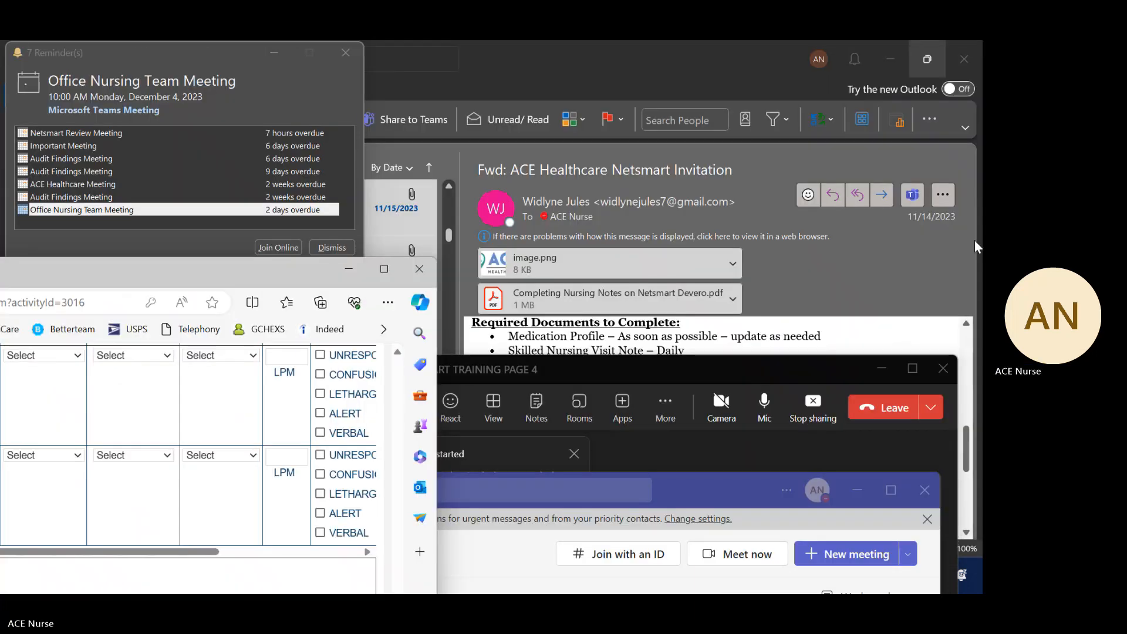
{"action": "left_click", "coordinate": [915, 370]}
{"action": "left_click", "coordinate": [913, 369]}
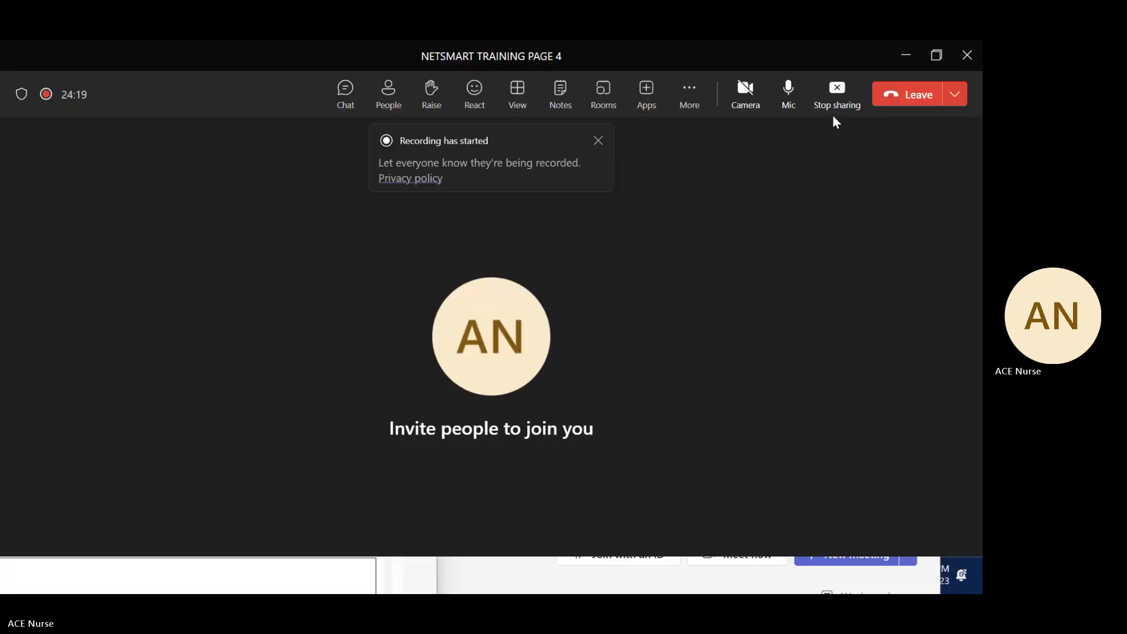
{"action": "left_click", "coordinate": [698, 111]}
{"action": "mouse_move", "coordinate": [721, 139]}
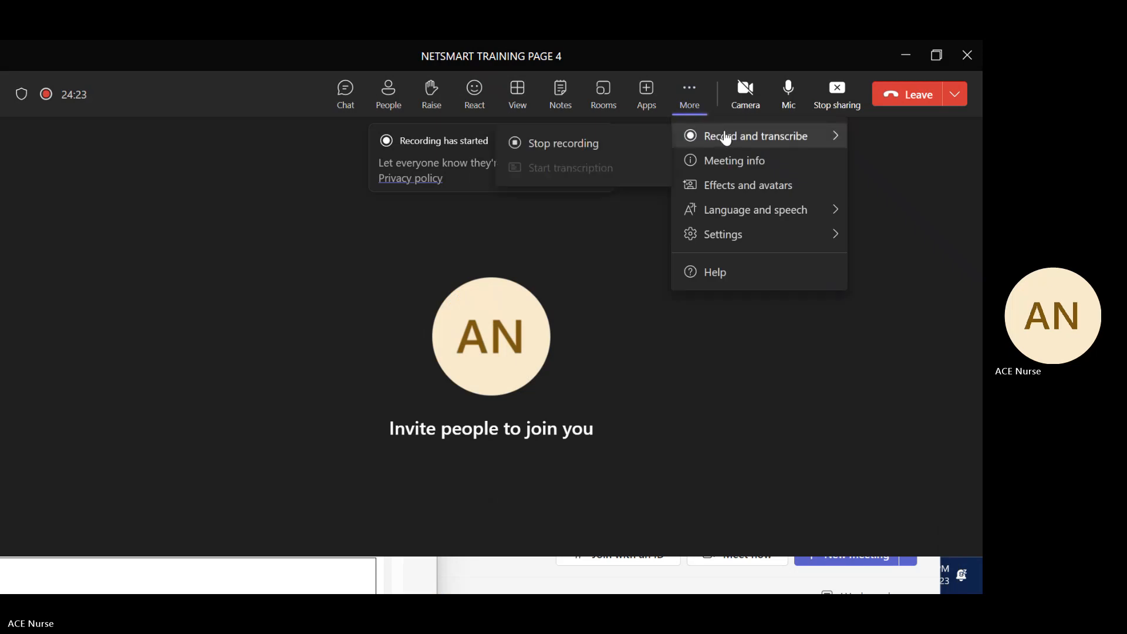
{"action": "left_click", "coordinate": [582, 144]}
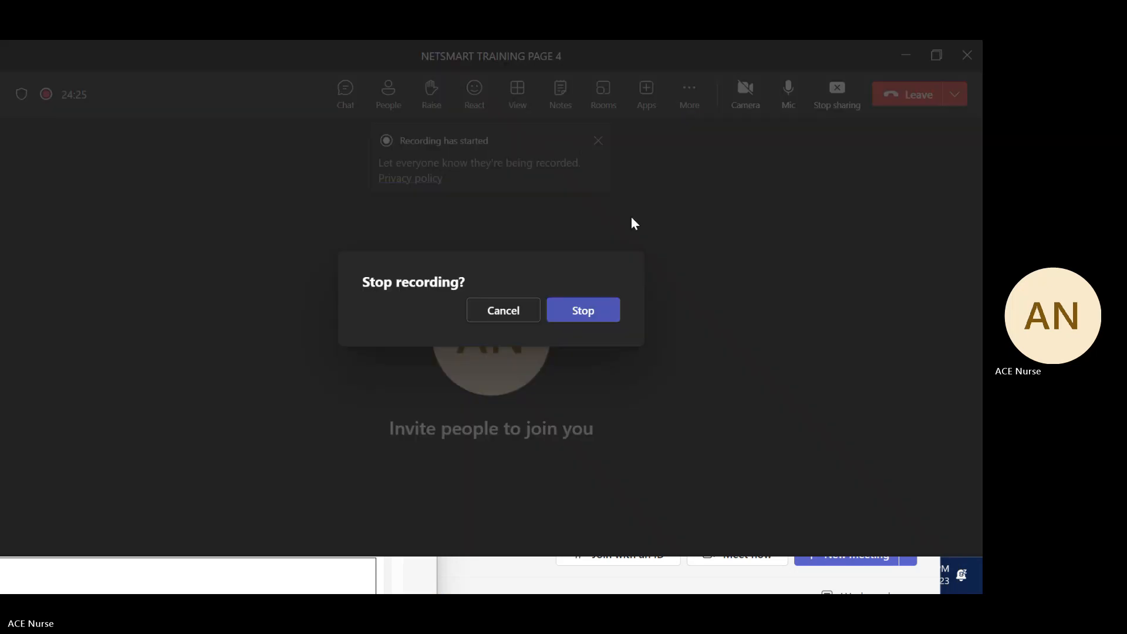